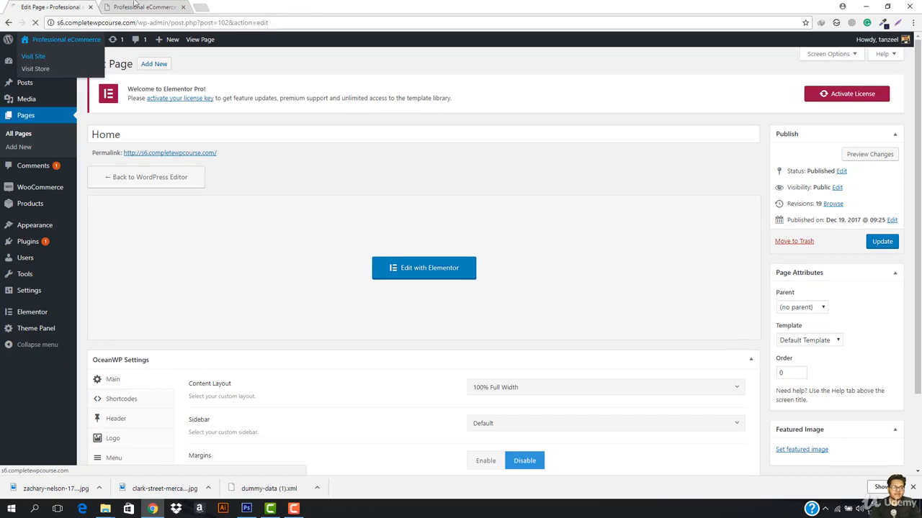
Close the extra browser tab, open All Products from the home page banner and look through the product listing.
left_click(184, 7)
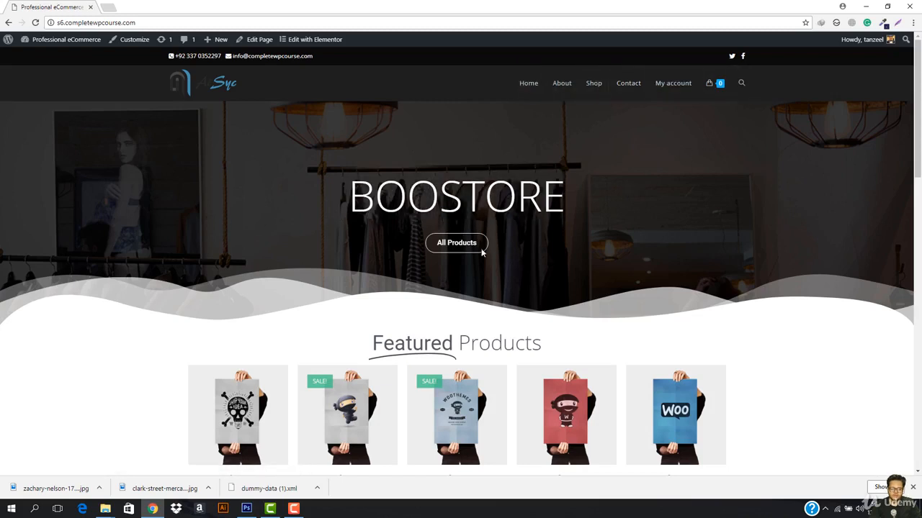
scroll(476, 238, "down", 3)
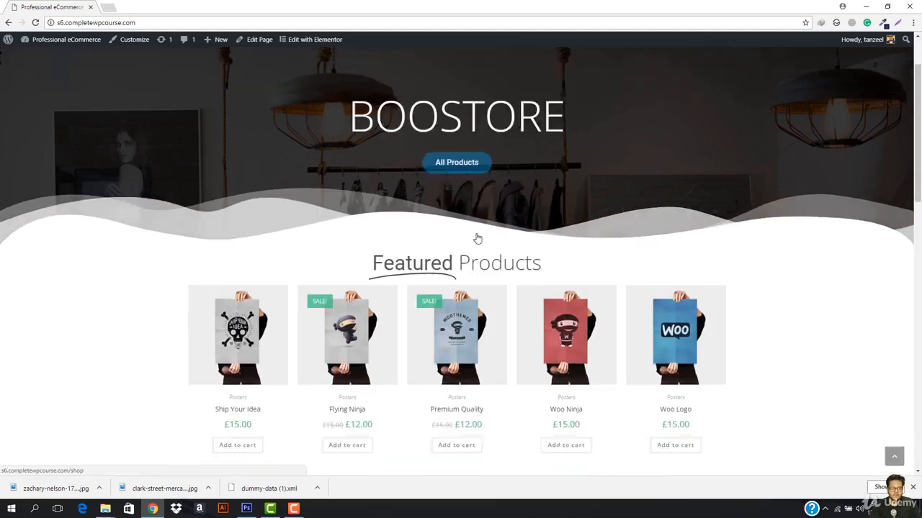
scroll(461, 240, "up", 3)
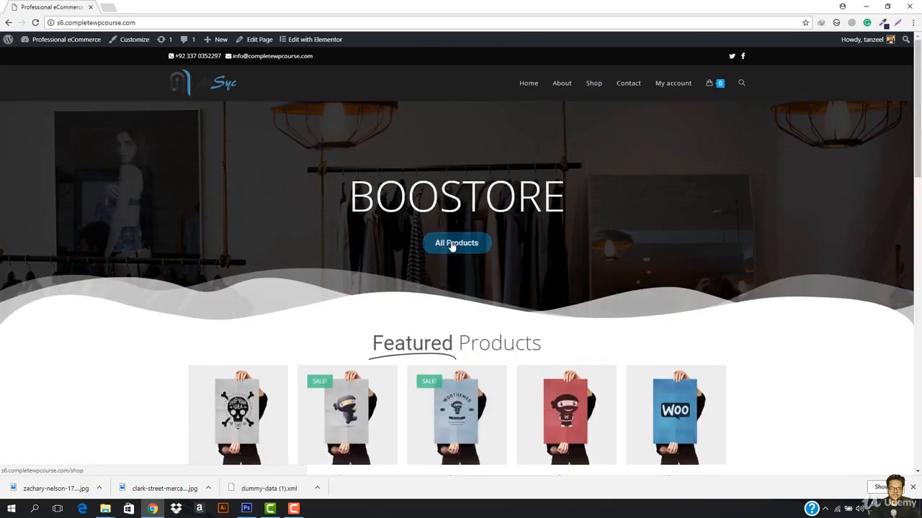
left_click(452, 245)
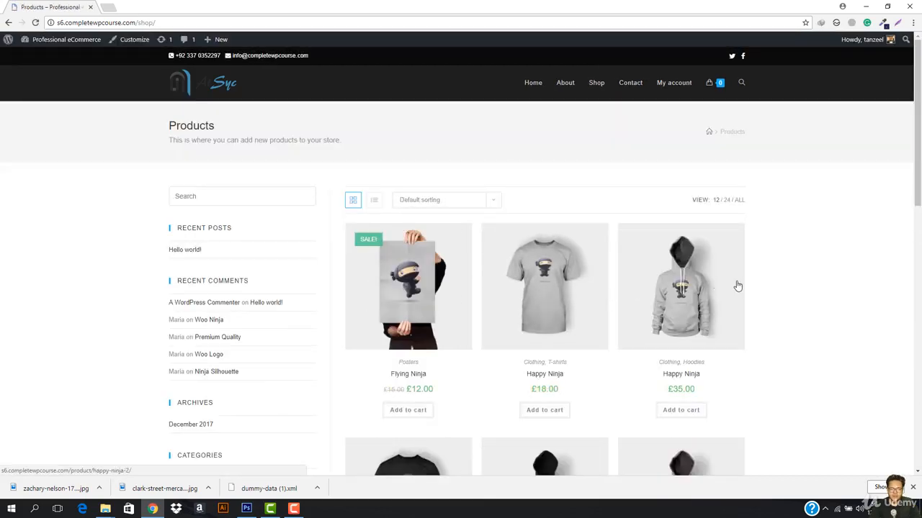
scroll(736, 286, "down", 3)
scroll(407, 351, "down", 3)
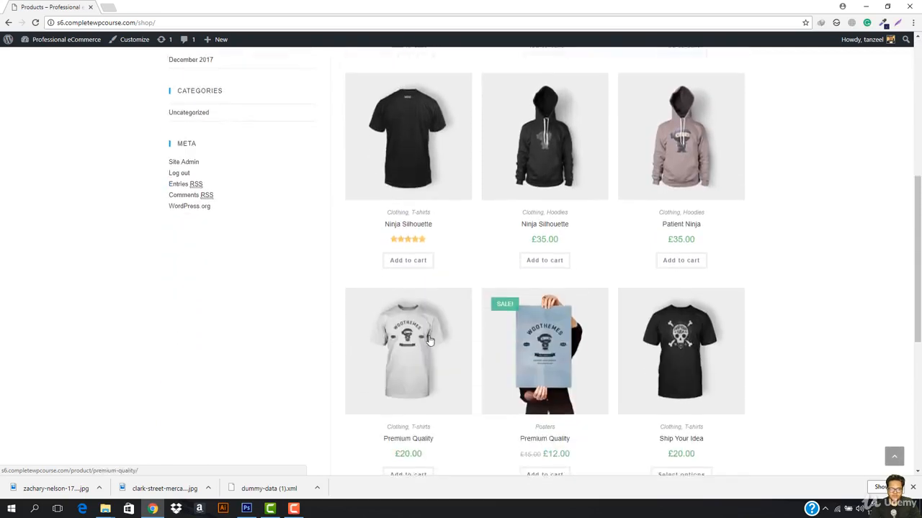
scroll(664, 340, "down", 2)
scroll(664, 341, "down", 2)
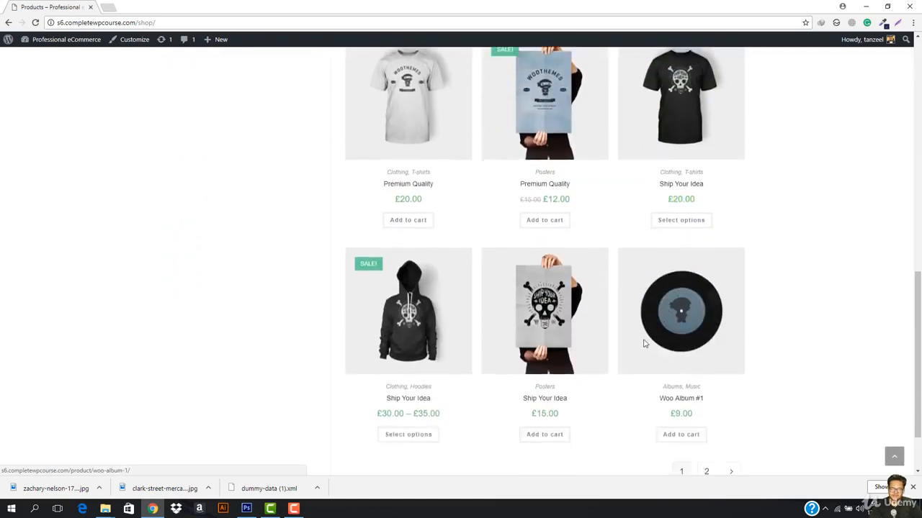
scroll(517, 372, "up", 11)
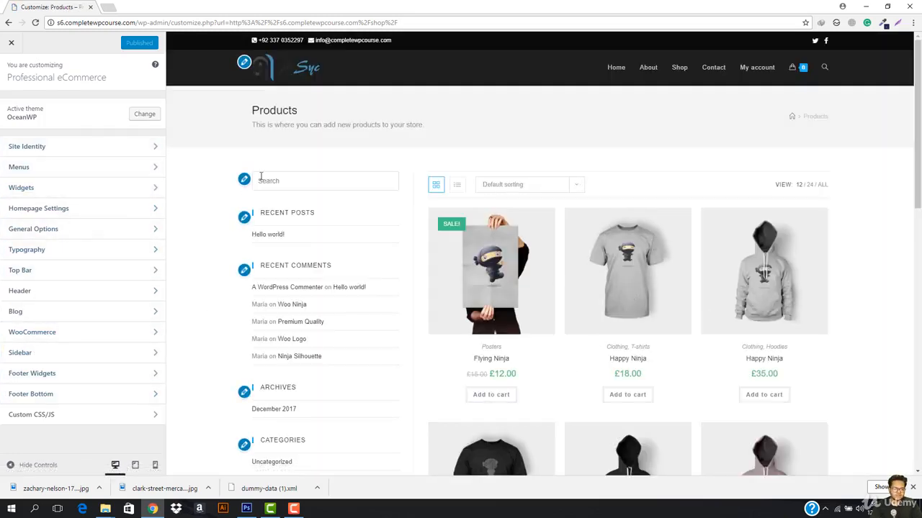
Open the General section of the WooCommerce settings in the site customizer.
scroll(245, 329, "down", 3)
scroll(247, 339, "up", 3)
left_click(31, 334)
left_click(44, 110)
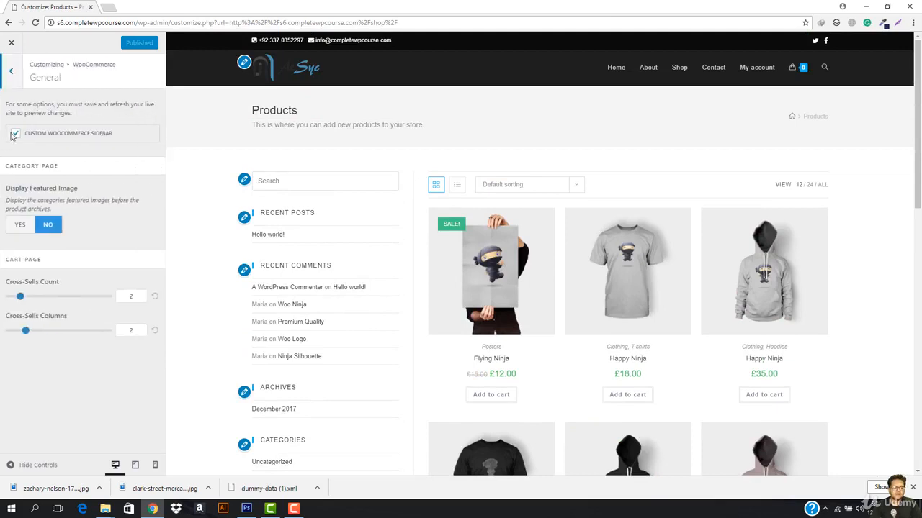
Try setting the category page's Display Featured Image option to Yes, restore it to No and return to the WooCommerce sections.
left_click(26, 226)
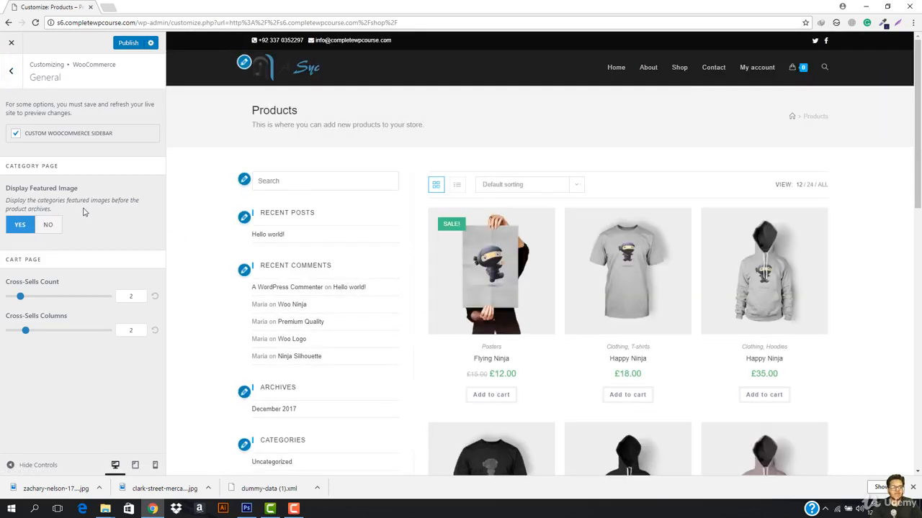
left_click(46, 228)
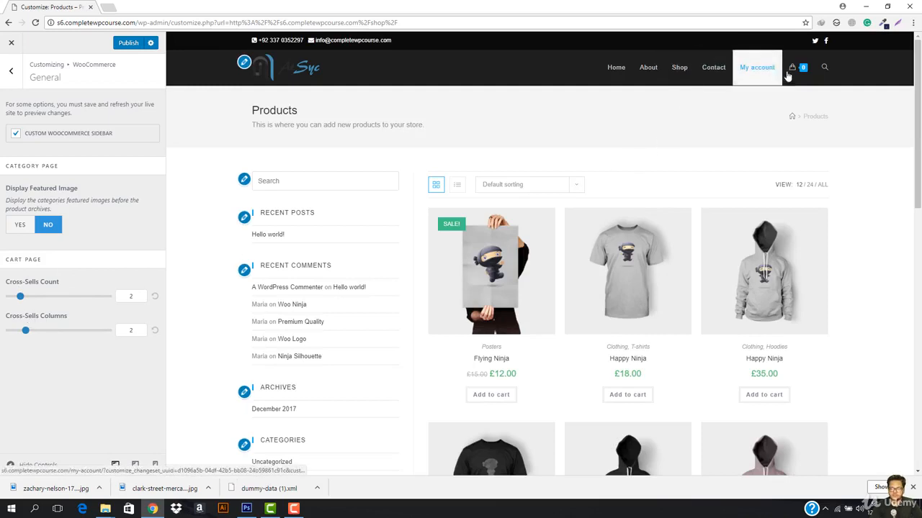
mouse_move(796, 67)
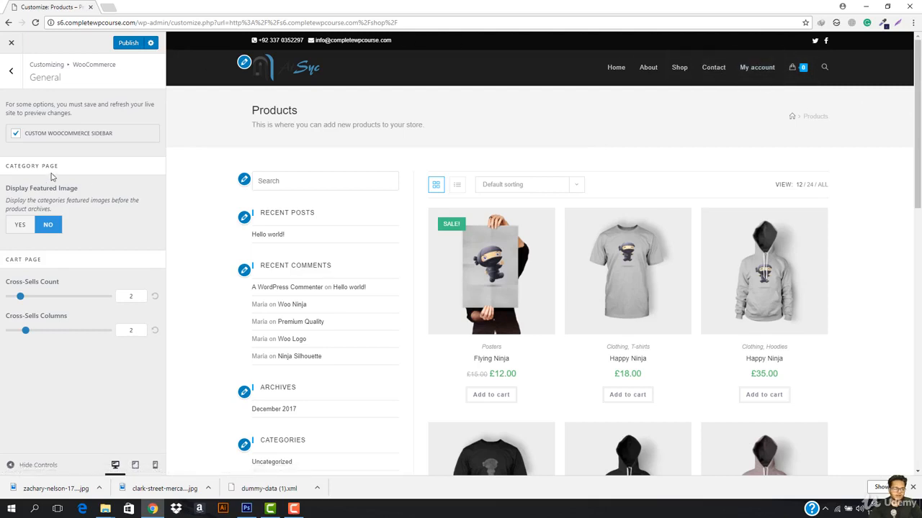
left_click(11, 71)
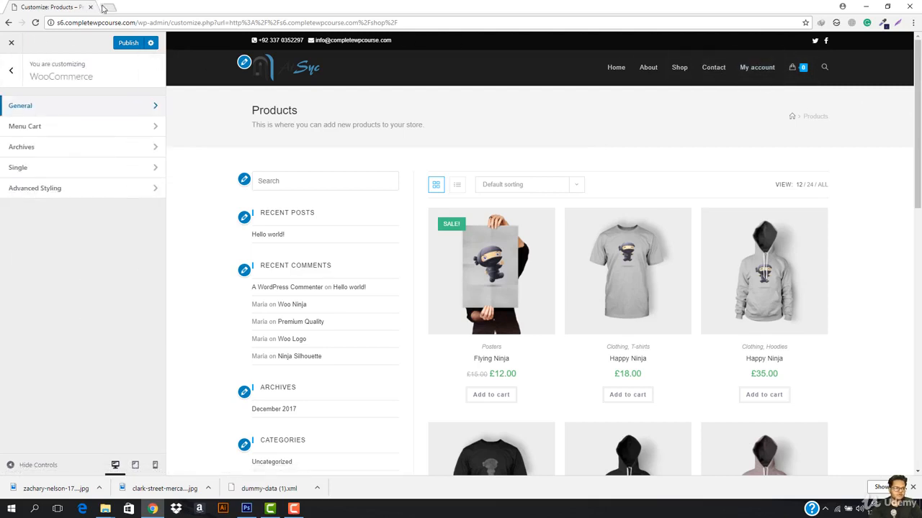
Open the store's live home page, s6.completewpcourse.com, in a new browser tab.
left_click(107, 8)
type("s")
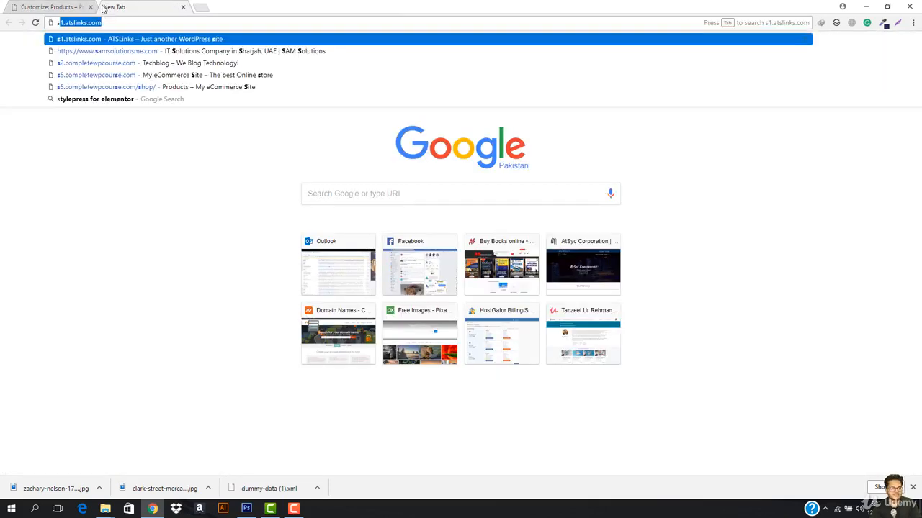
type("6")
key("Return")
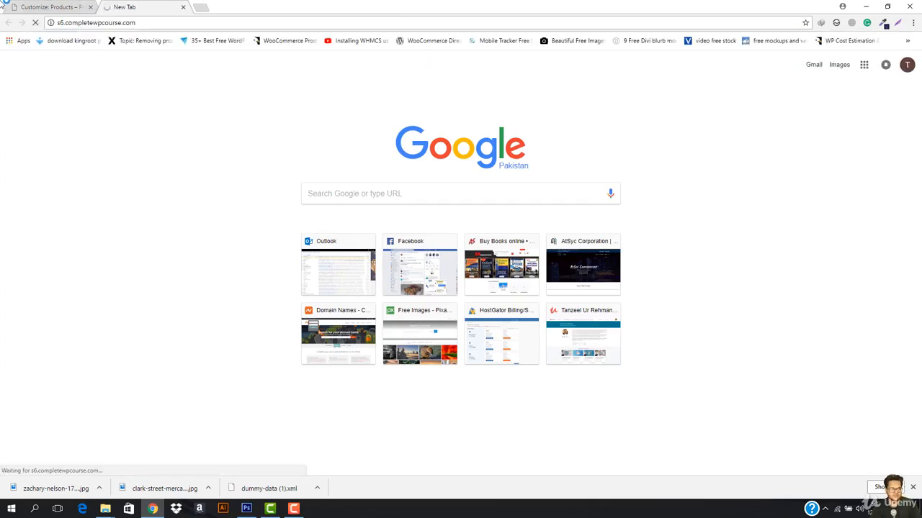
left_click(8, 5)
left_click(41, 7)
left_click(147, 6)
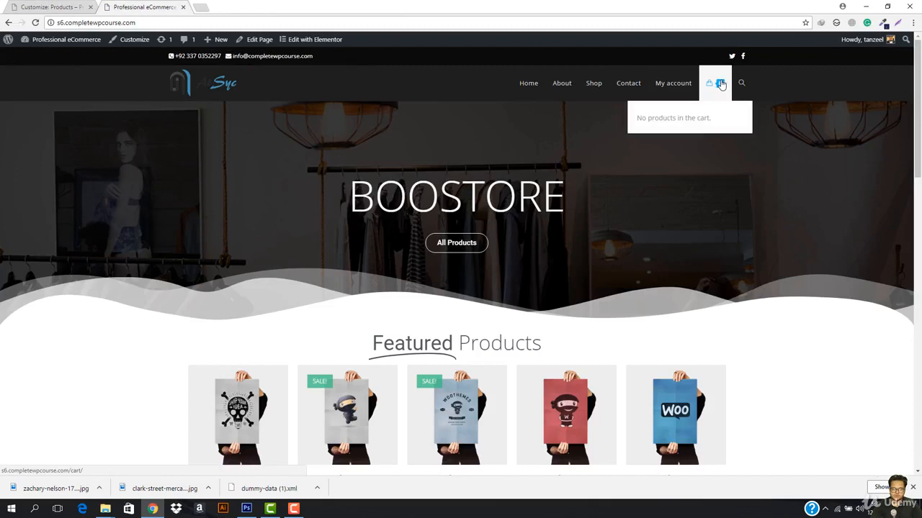
Load the store's cart page by adding /cart to the site address.
left_click(187, 22)
left_click(188, 22)
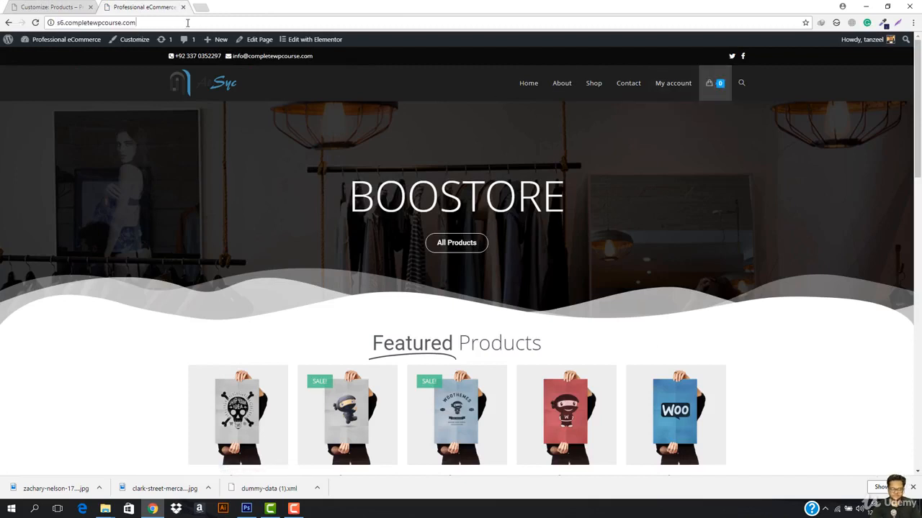
type("/cart")
key("Return")
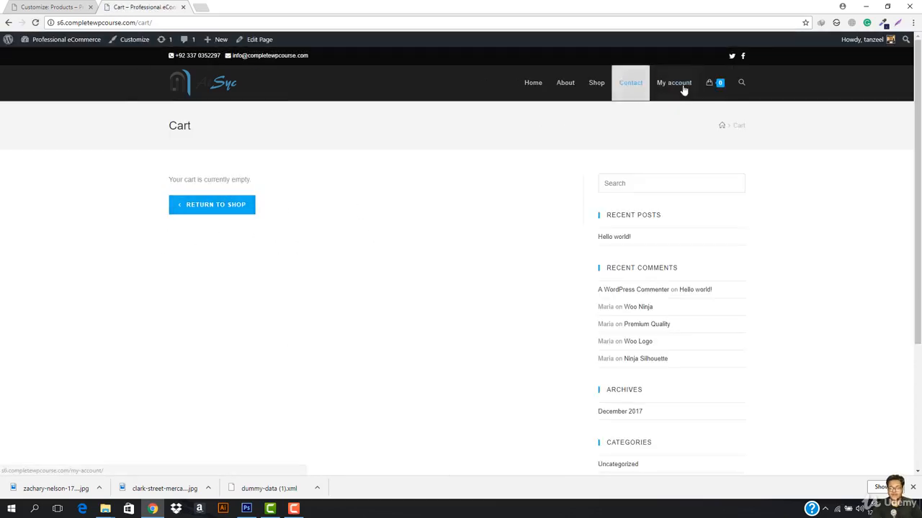
Add the Flying Ninja poster to the cart from the shop page and view the cart.
left_click(596, 88)
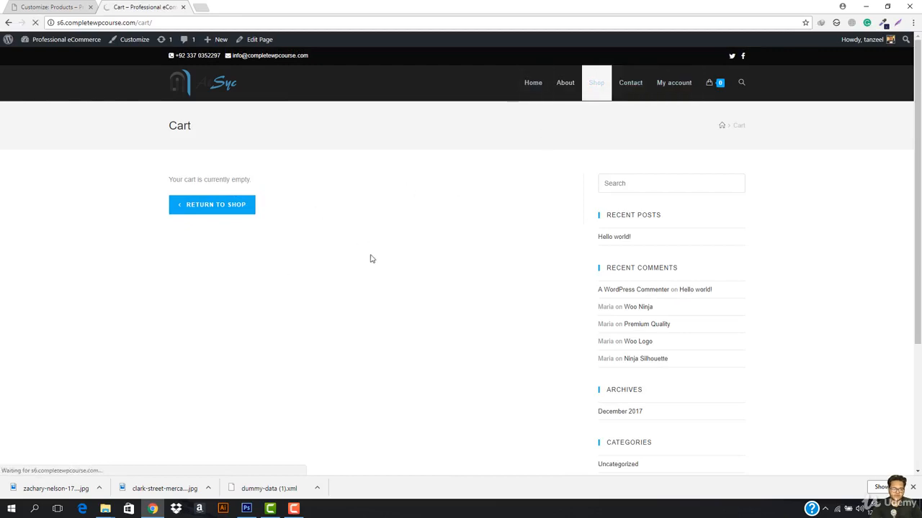
scroll(383, 273, "down", 2)
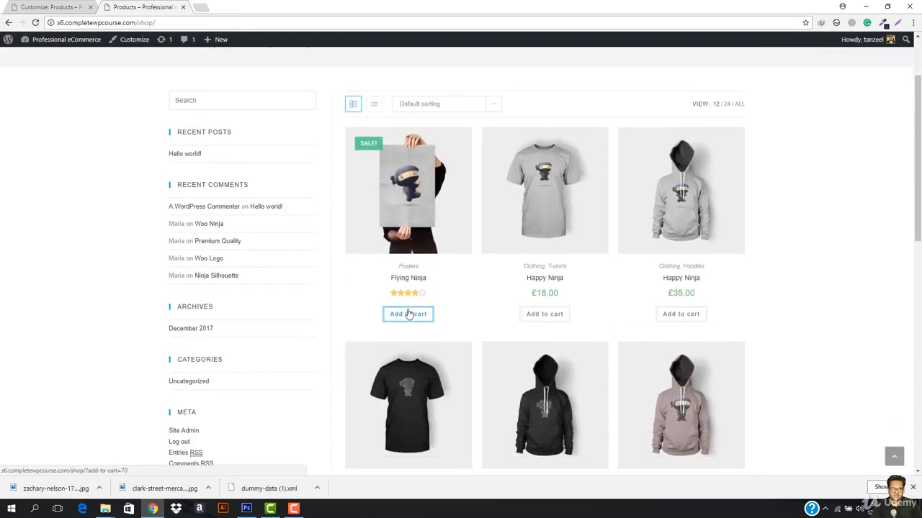
left_click(424, 314)
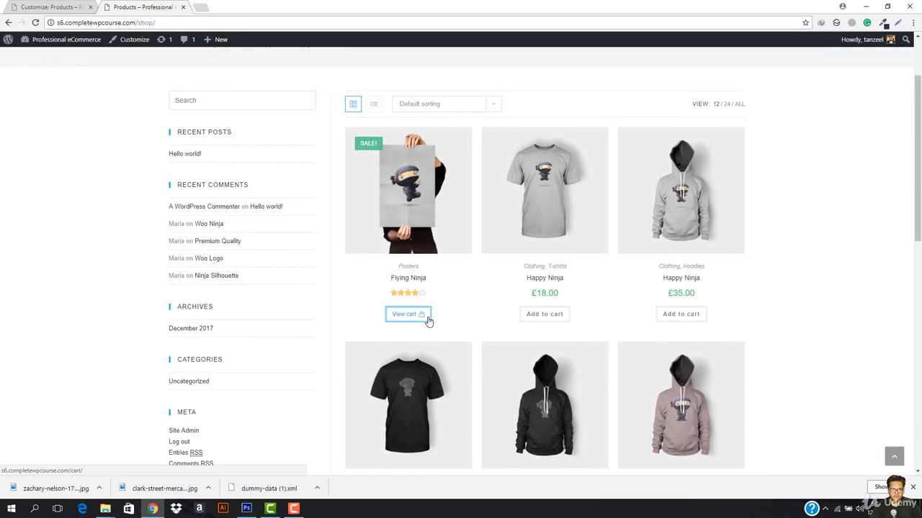
left_click(430, 318)
scroll(345, 230, "down", 1)
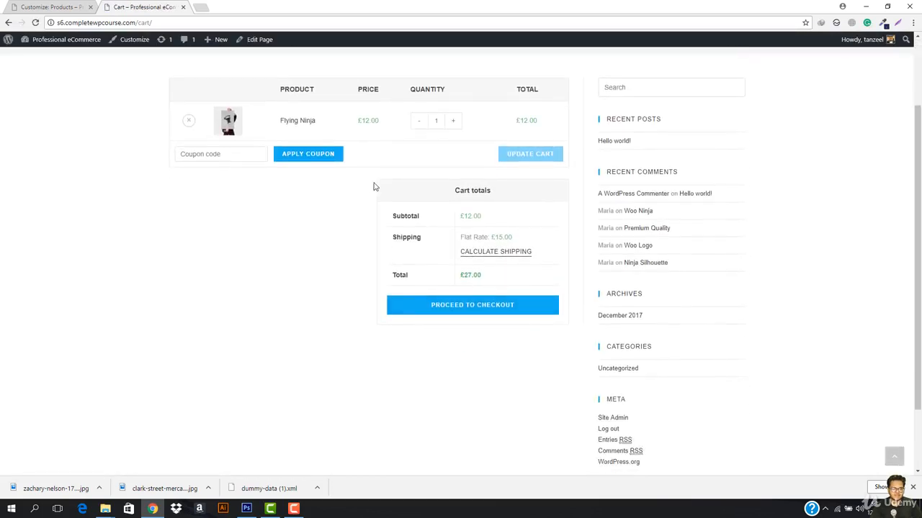
Return to the customizer, check the WooCommerce Menu Cart section and reload the customizer page.
left_click(45, 6)
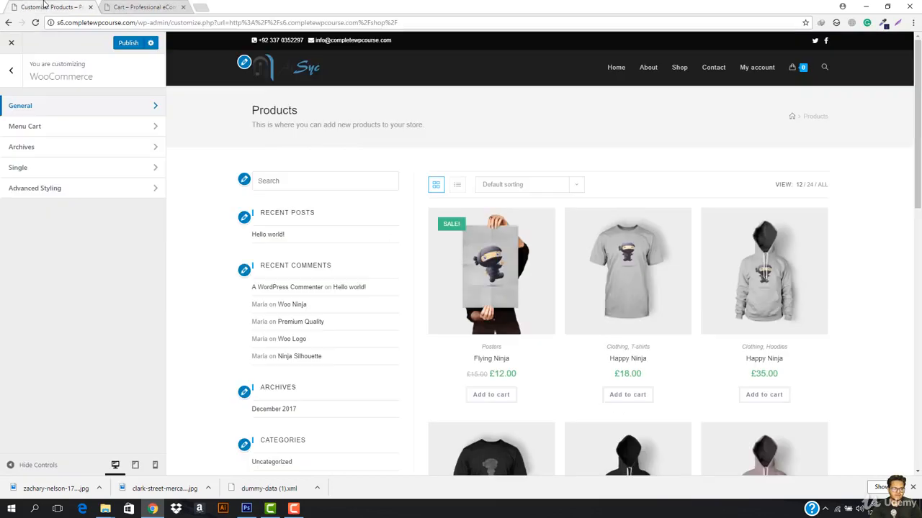
left_click(73, 131)
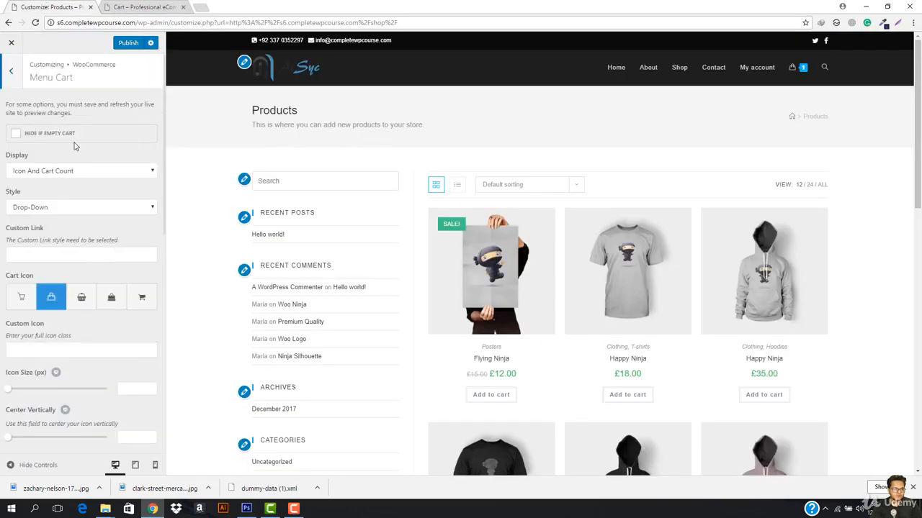
left_click(11, 70)
left_click(131, 22)
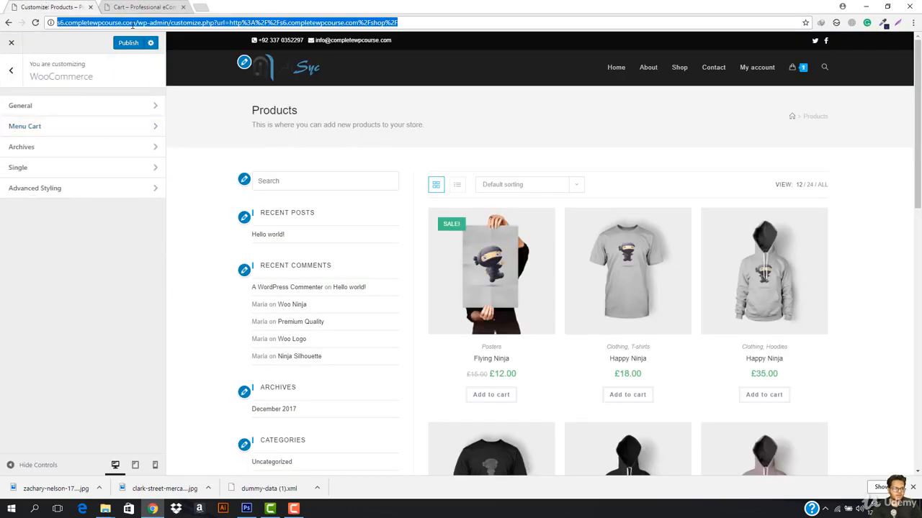
key("Return")
left_click(497, 76)
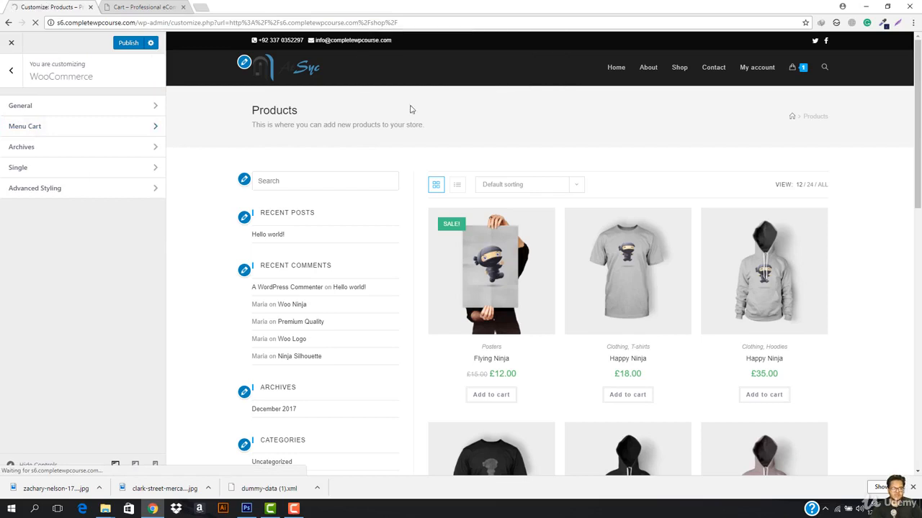
left_click(148, 9)
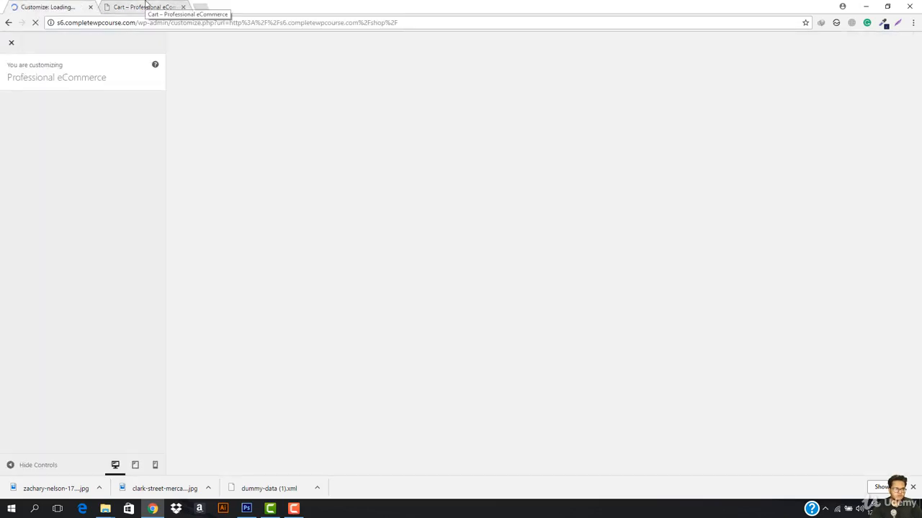
left_click(146, 8)
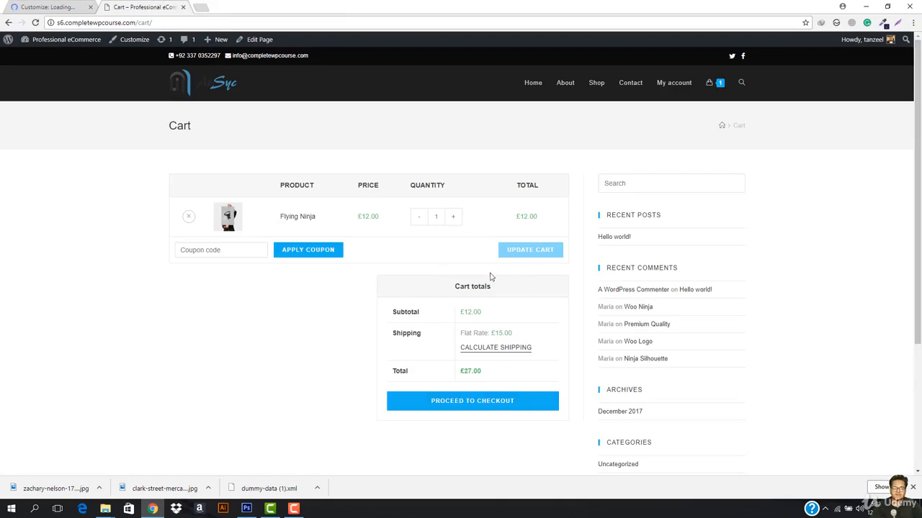
left_click(70, 6)
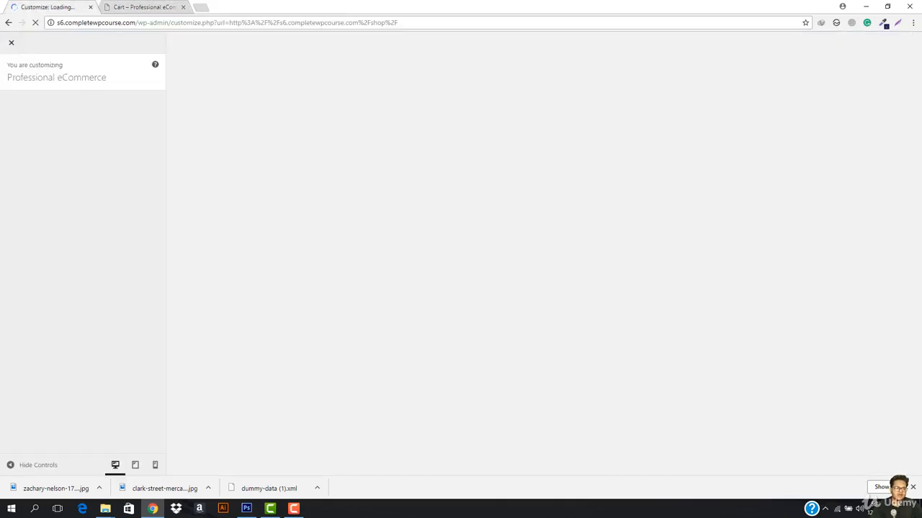
Add the Premium Quality poster to the cart from the live store's shop page.
left_click(130, 7)
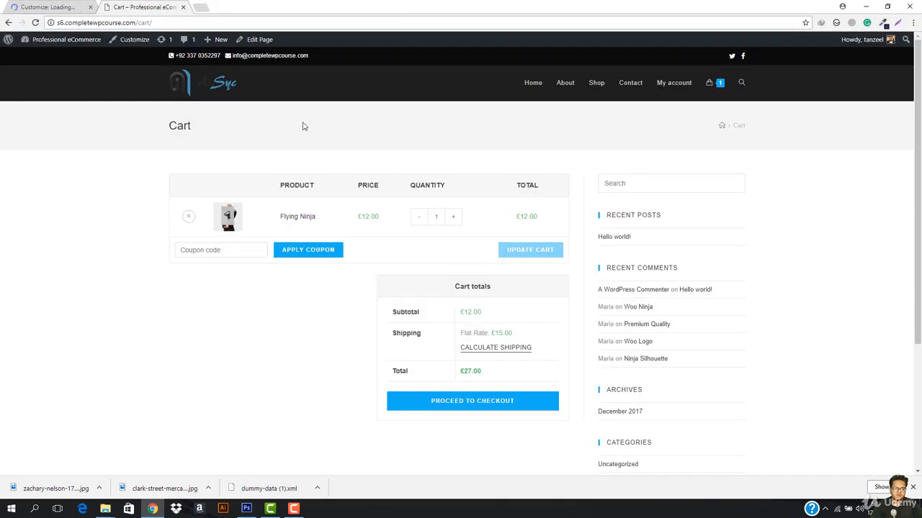
left_click(596, 82)
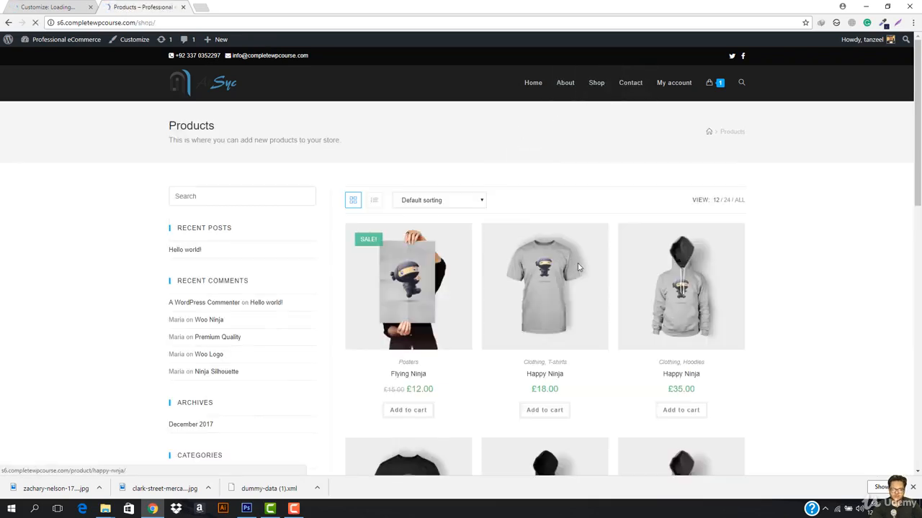
scroll(593, 288, "down", 6)
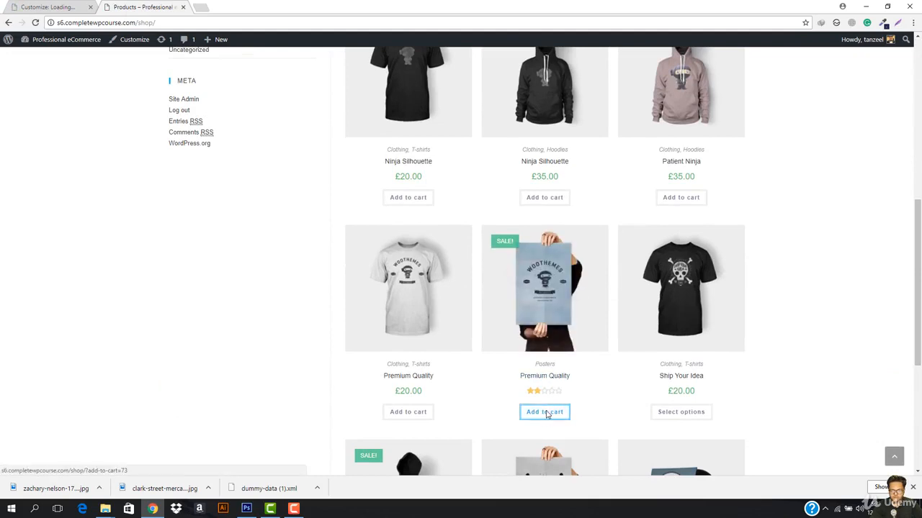
left_click(546, 412)
scroll(662, 260, "up", 6)
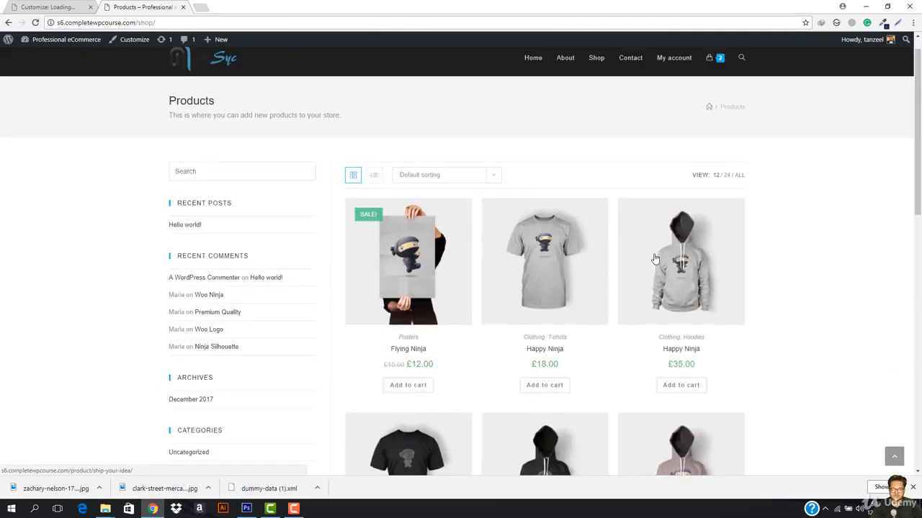
View the full cart from the header's cart drop-down and leave it through the site logo.
mouse_move(715, 82)
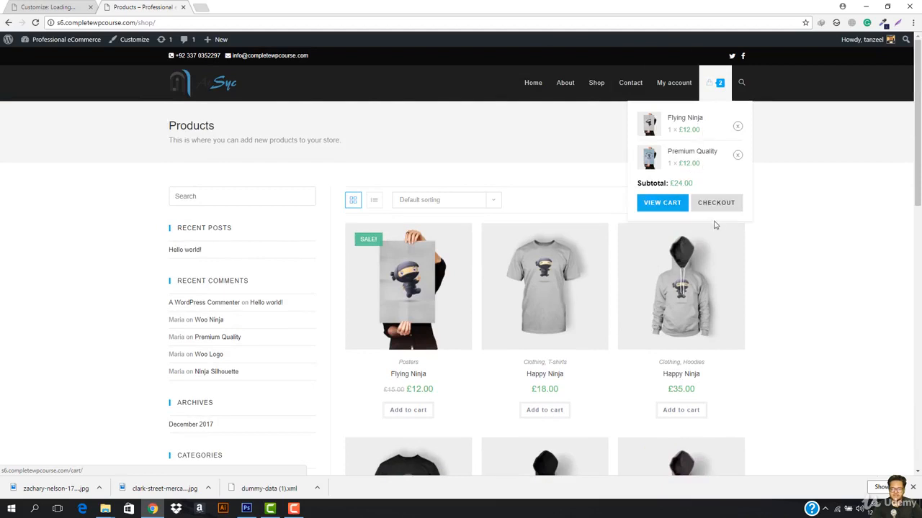
left_click(657, 202)
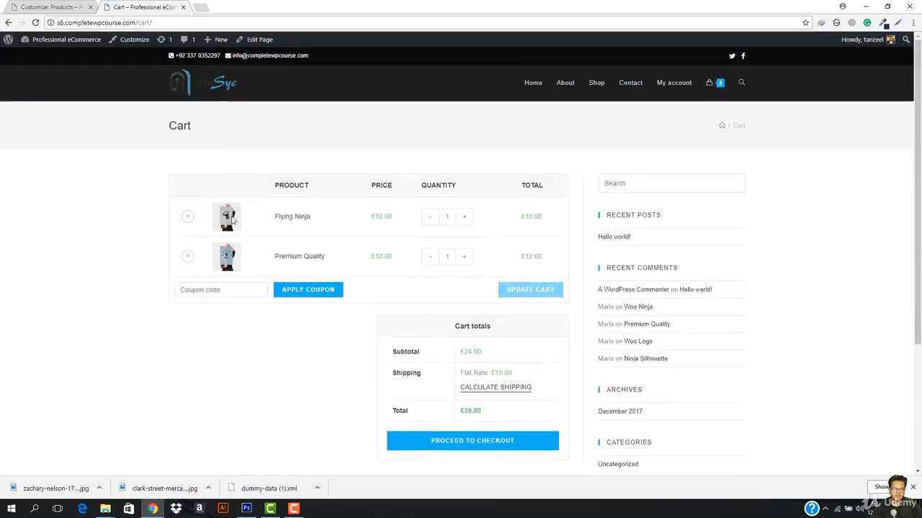
left_click(227, 83)
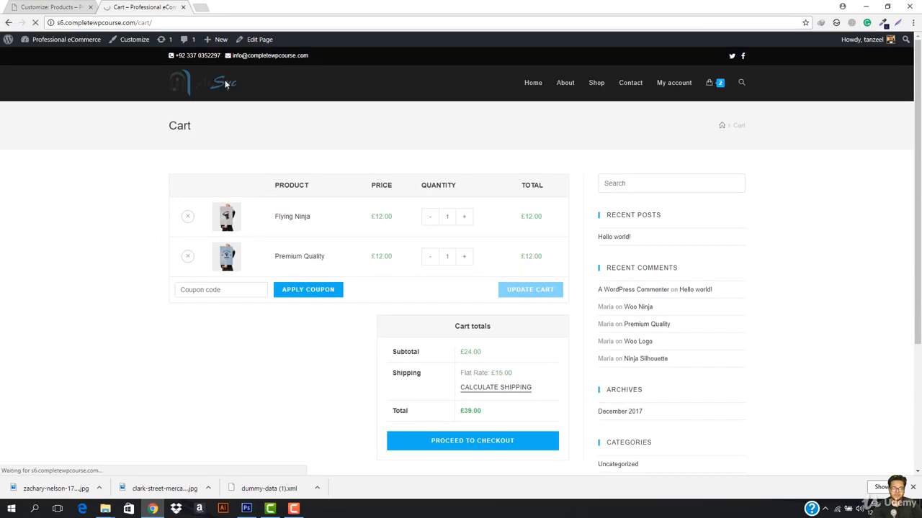
Add the Best Rated T-Shirt to the cart from the home page and view the cart with its product suggestions.
scroll(754, 290, "down", 3)
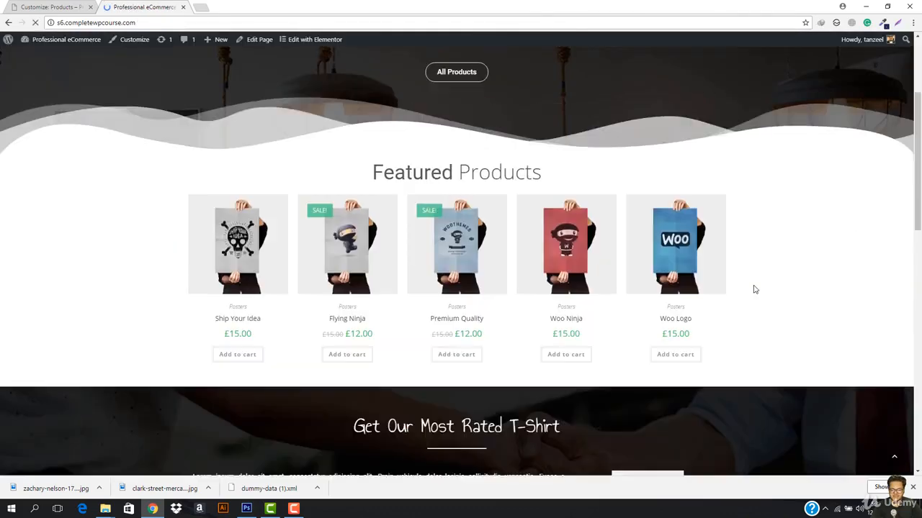
scroll(736, 324, "down", 5)
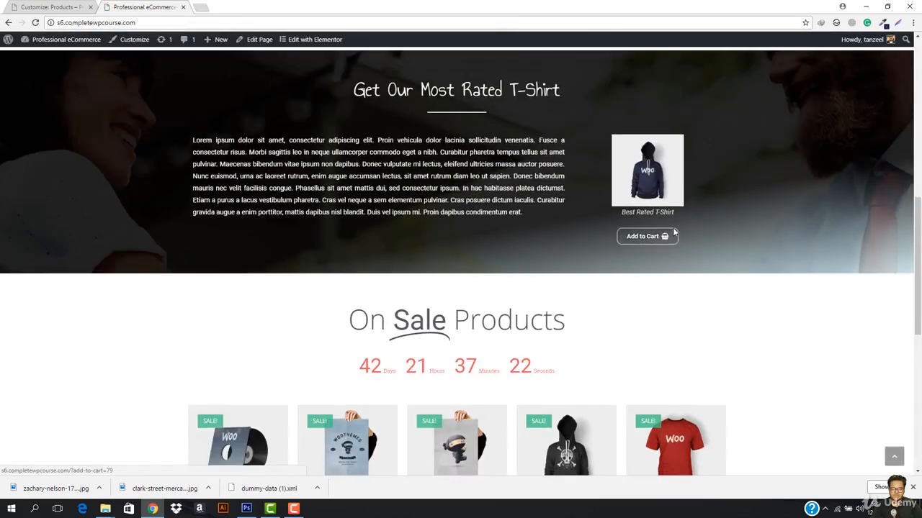
left_click(673, 232)
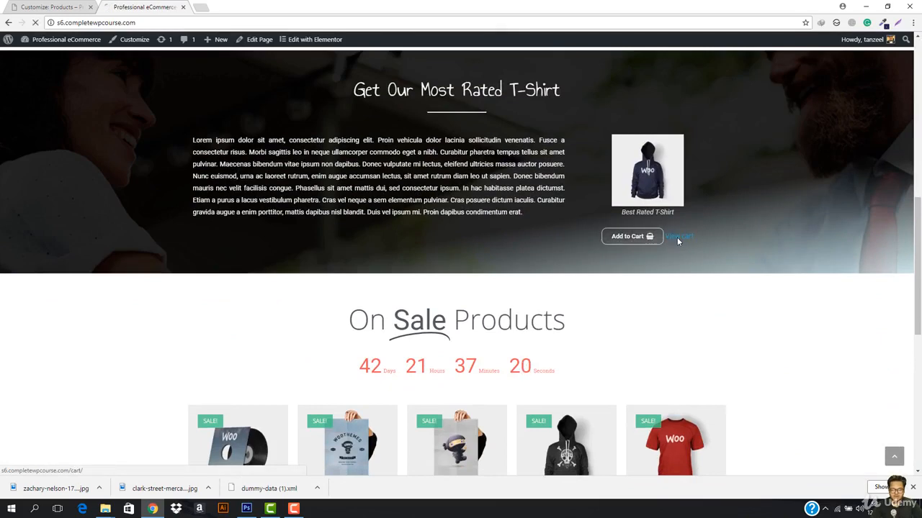
left_click(677, 237)
scroll(299, 289, "down", 1)
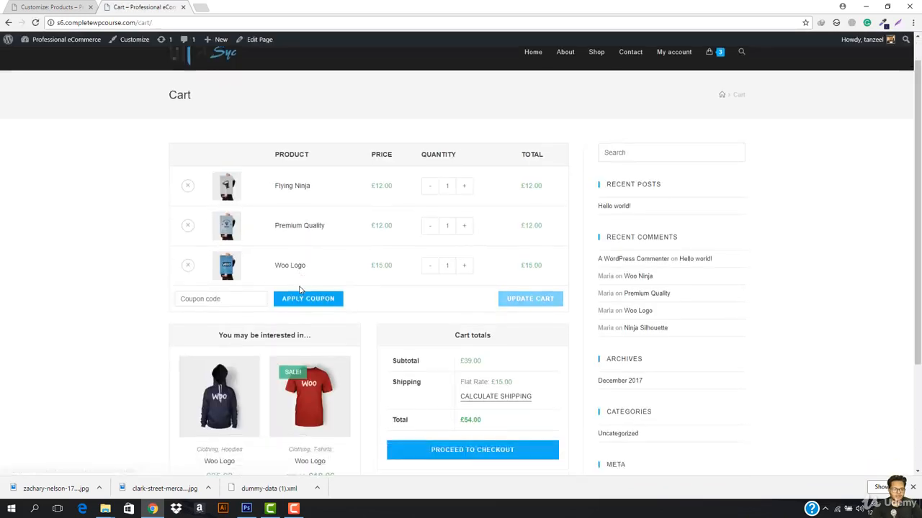
scroll(300, 289, "down", 2)
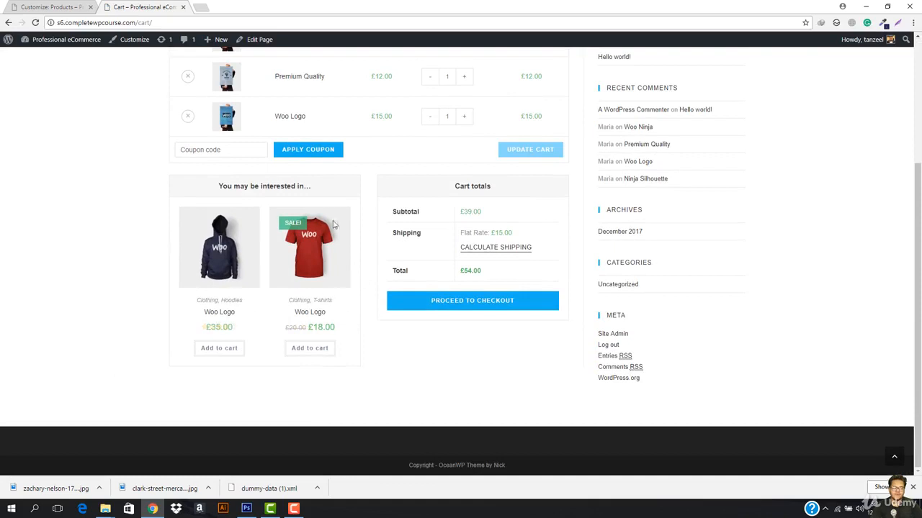
scroll(299, 257, "up", 2)
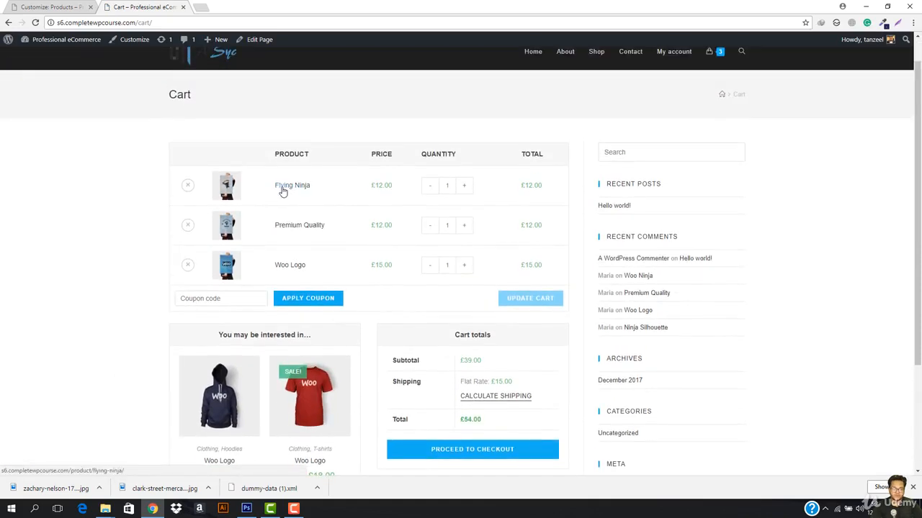
Open the Flying Ninja product from the cart in a new tab and bring up its linked products settings for editing.
right_click(283, 191)
left_click(323, 192)
left_click(222, 6)
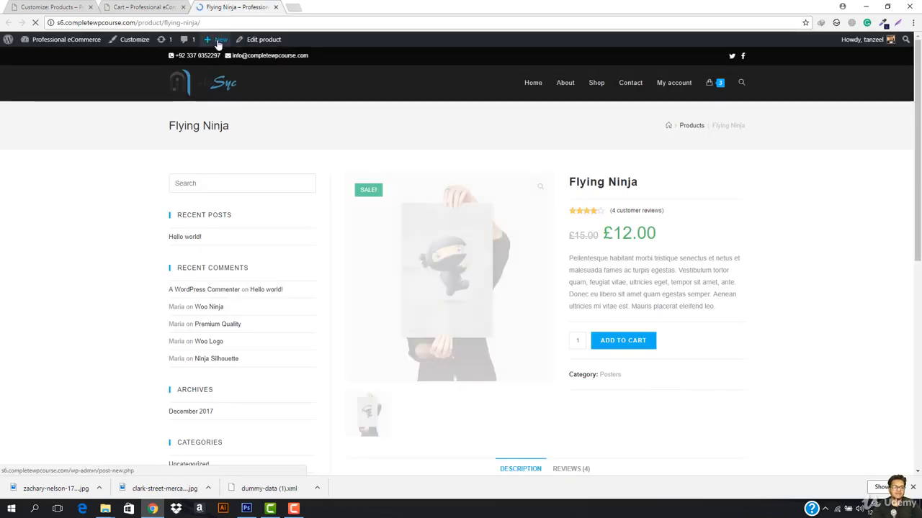
left_click(273, 43)
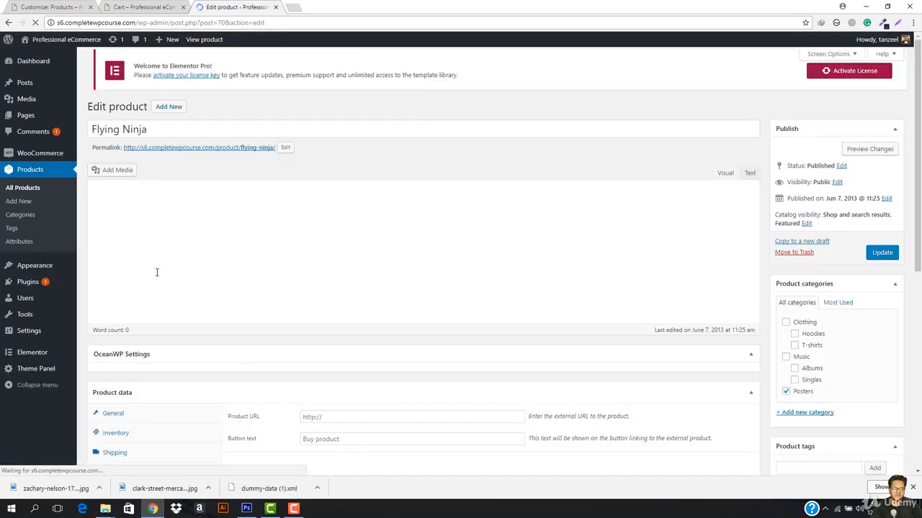
scroll(422, 292, "down", 10)
scroll(301, 288, "up", 4)
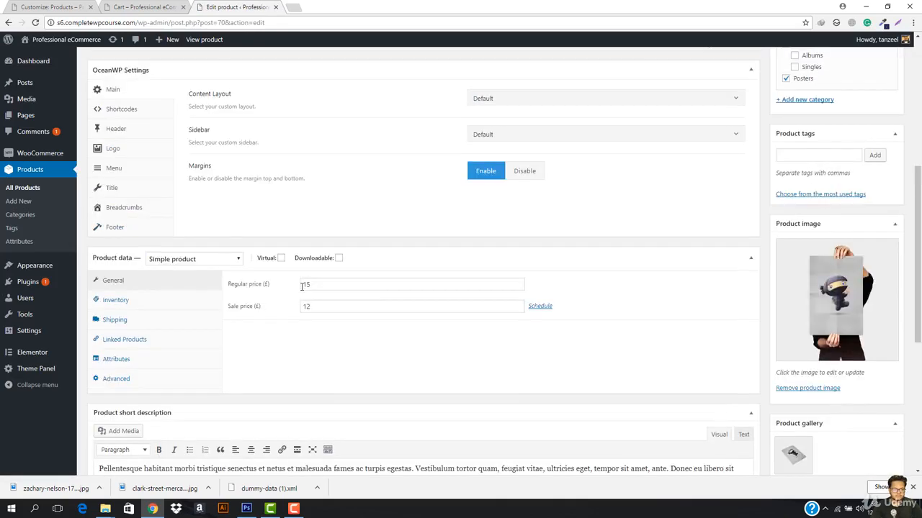
scroll(216, 266, "up", 2)
scroll(151, 352, "down", 3)
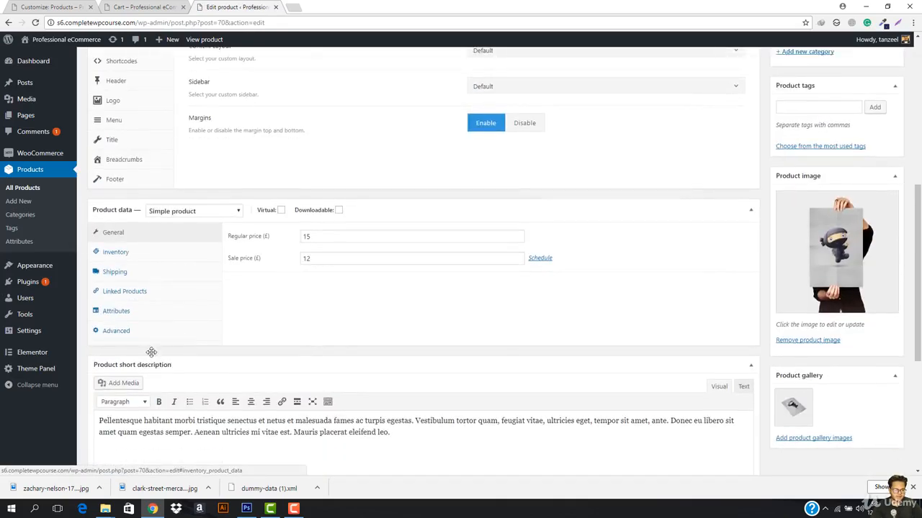
left_click(125, 292)
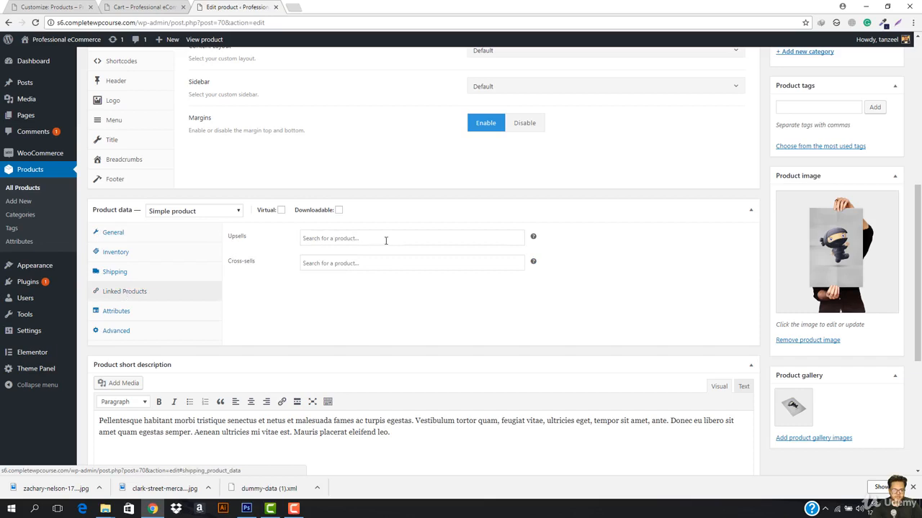
Add Woo Logo (#15) and Woo Logo (#60) as upsells of the Flying Ninja product and update it.
left_click(356, 243)
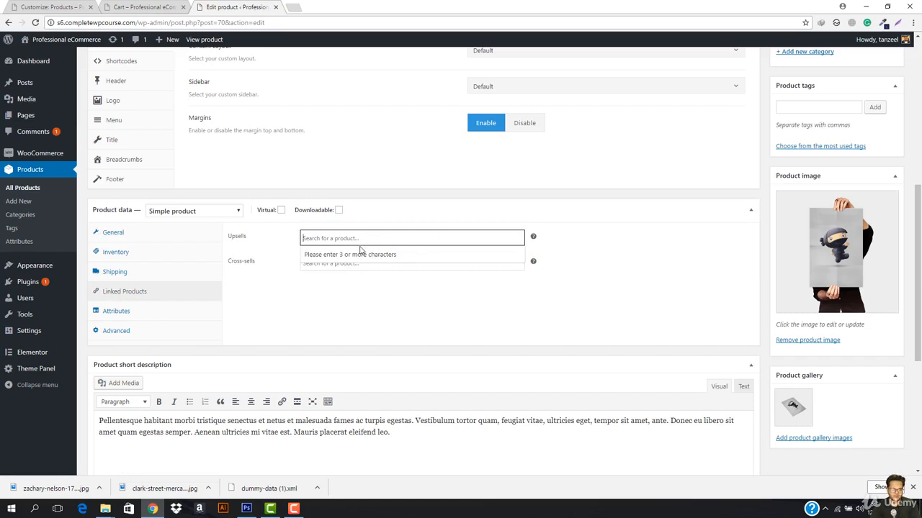
type("lo")
type("gs")
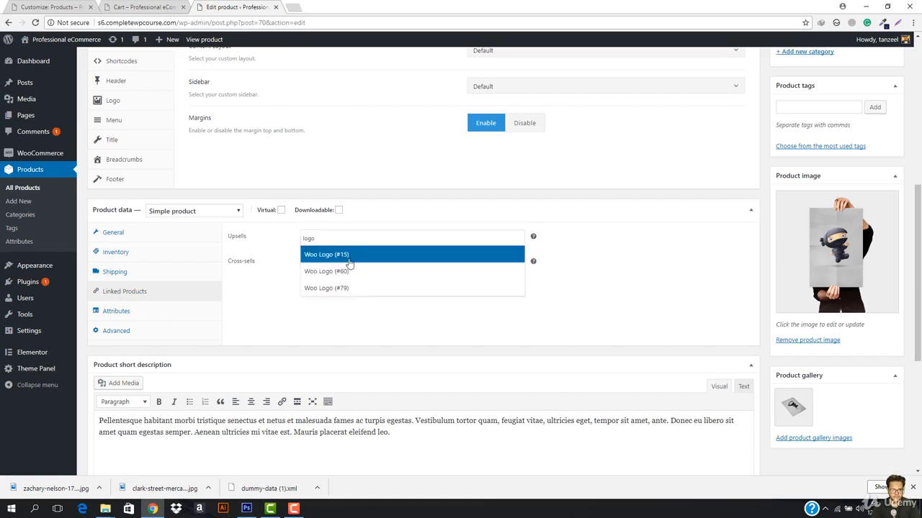
left_click(350, 259)
type("logo")
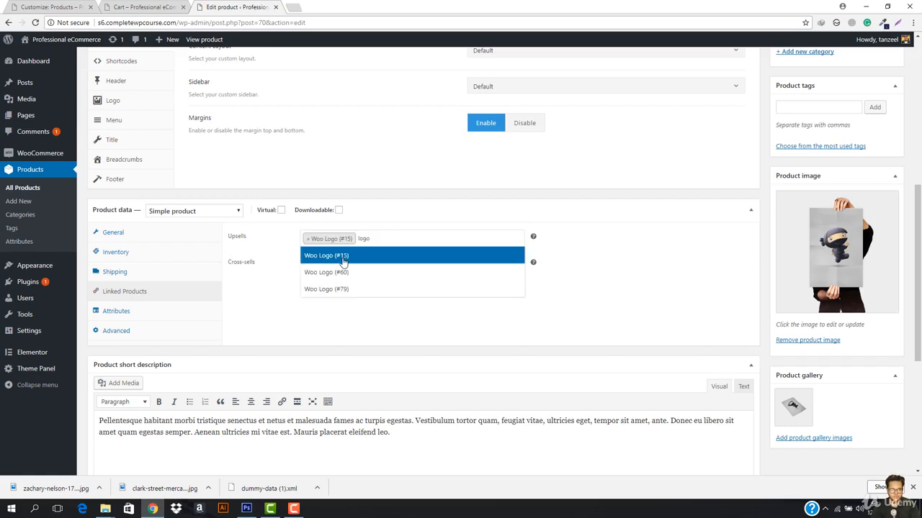
key("Return")
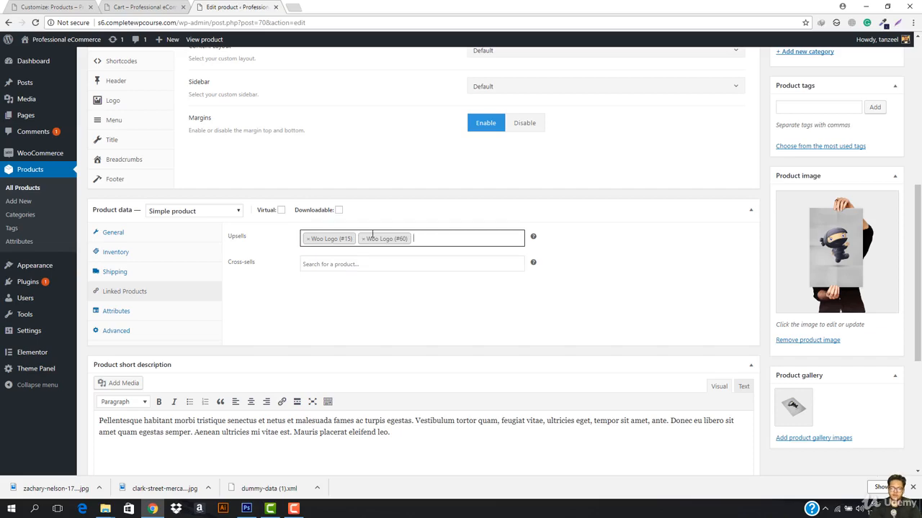
scroll(529, 220, "up", 5)
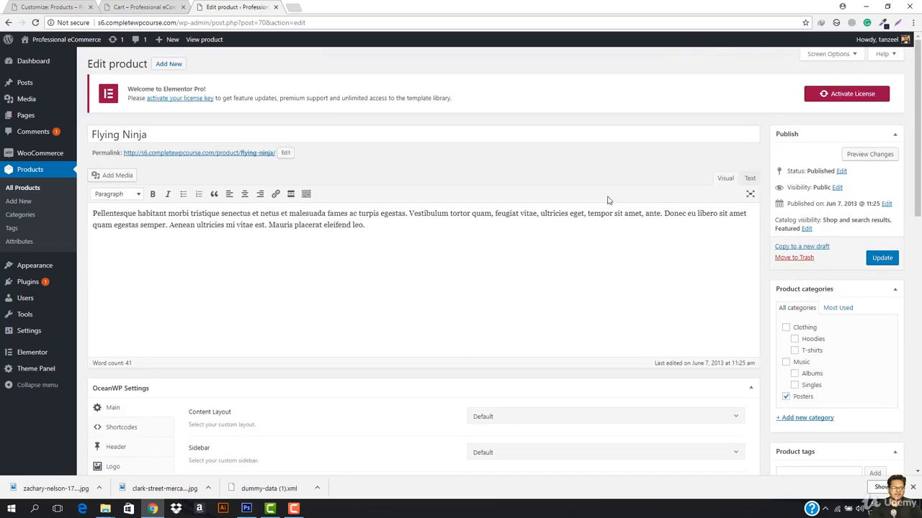
left_click(882, 258)
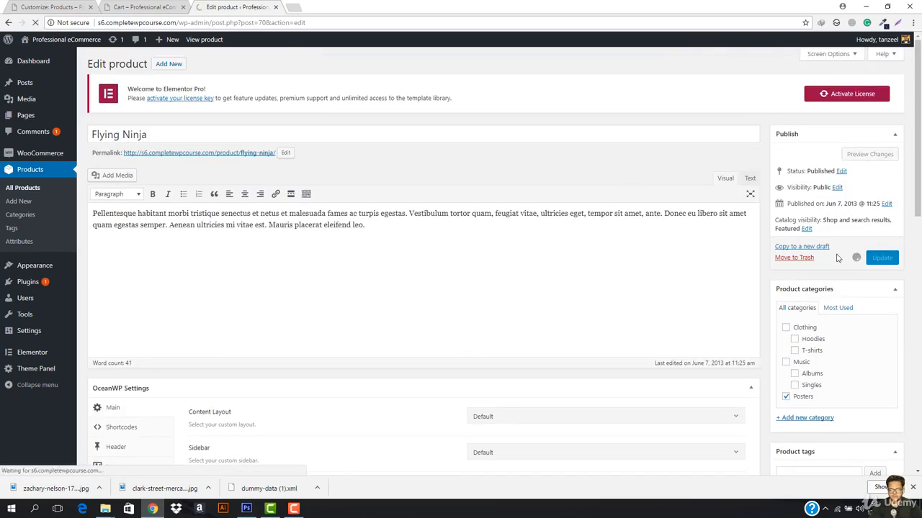
Open the Woo Logo poster from the cart in a new tab and look over its product page.
left_click(160, 7)
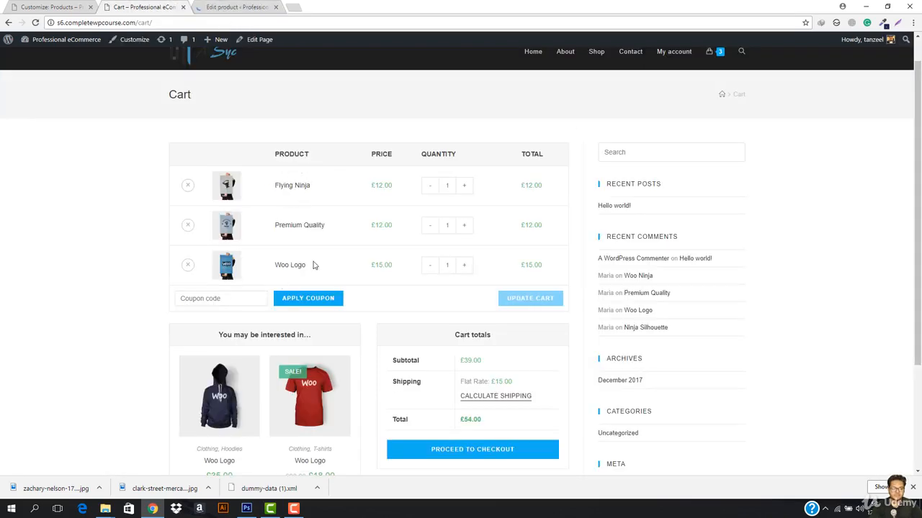
right_click(295, 270)
left_click(328, 268)
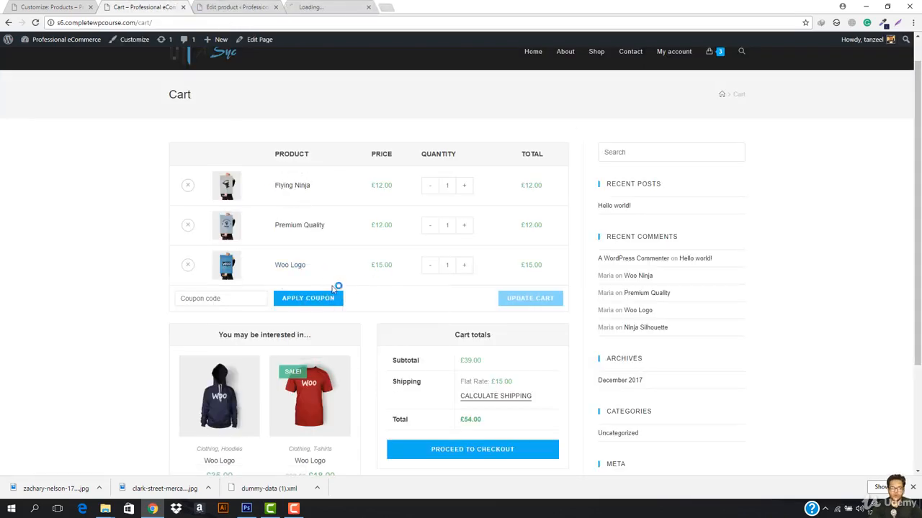
scroll(311, 393, "down", 2)
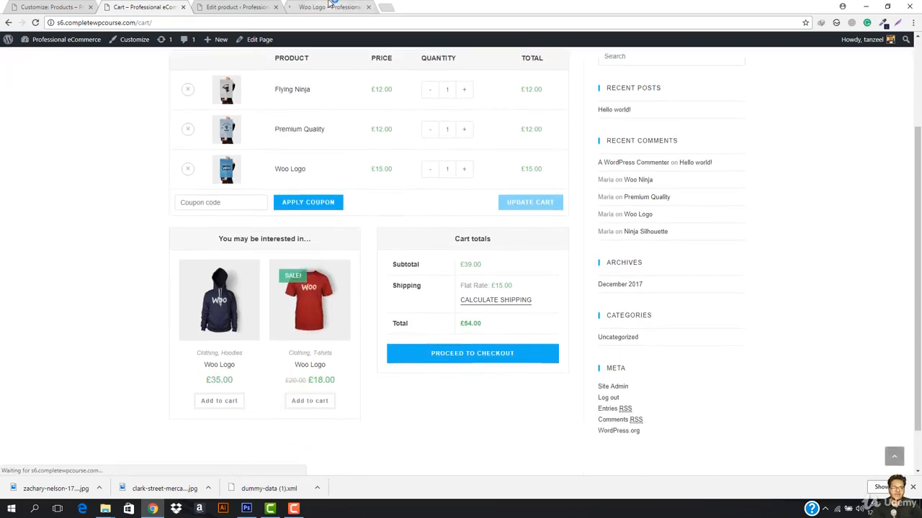
left_click(333, 7)
scroll(314, 278, "down", 2)
scroll(389, 186, "up", 2)
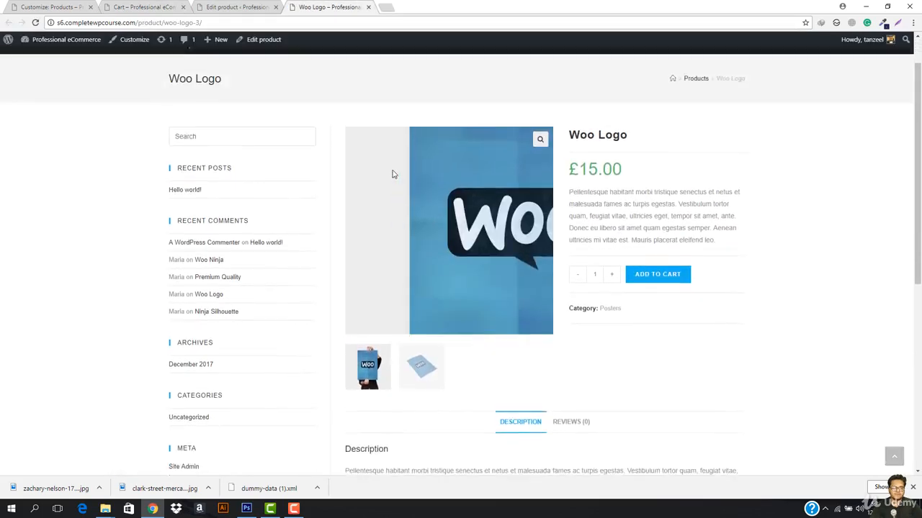
Open the Woo Logo poster for editing and check the upsells and cross-sells in its linked products settings.
left_click(263, 39)
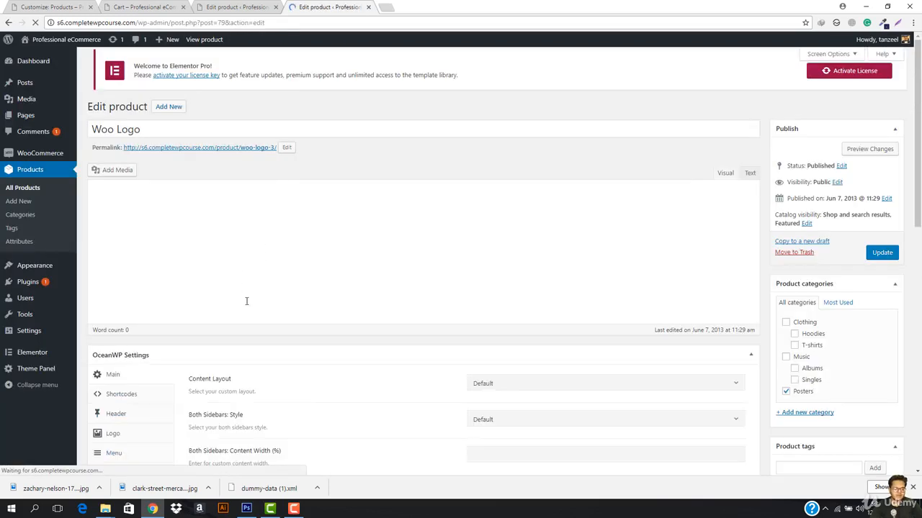
scroll(246, 305, "down", 6)
scroll(175, 238, "up", 2)
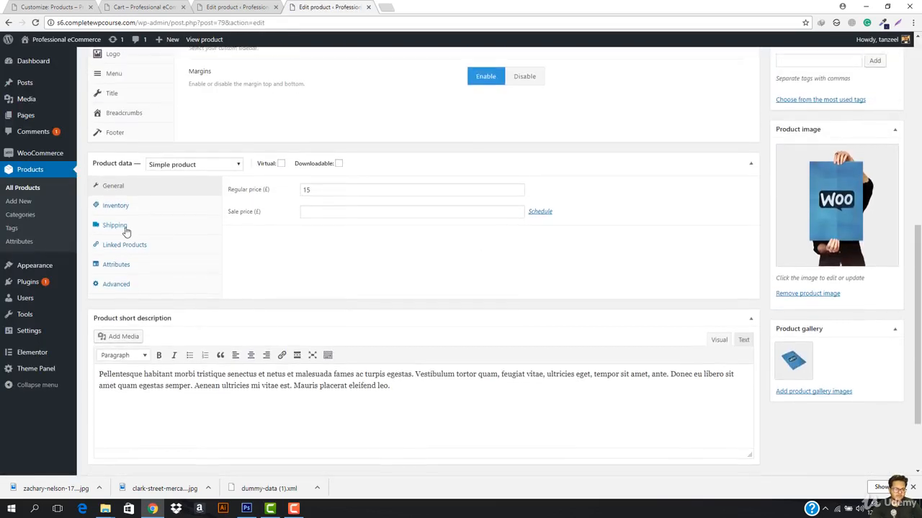
left_click(122, 245)
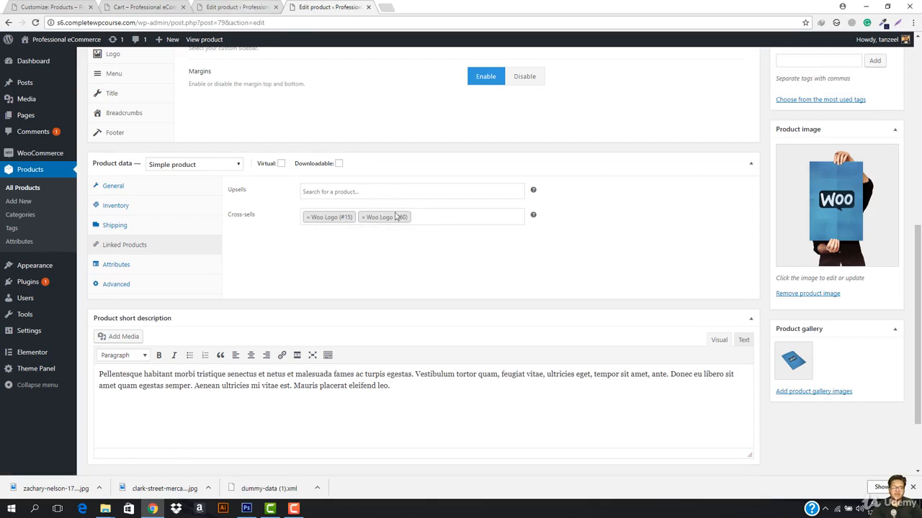
View the updated Flying Ninja product on the live store and examine its upsells and related products.
left_click(261, 4)
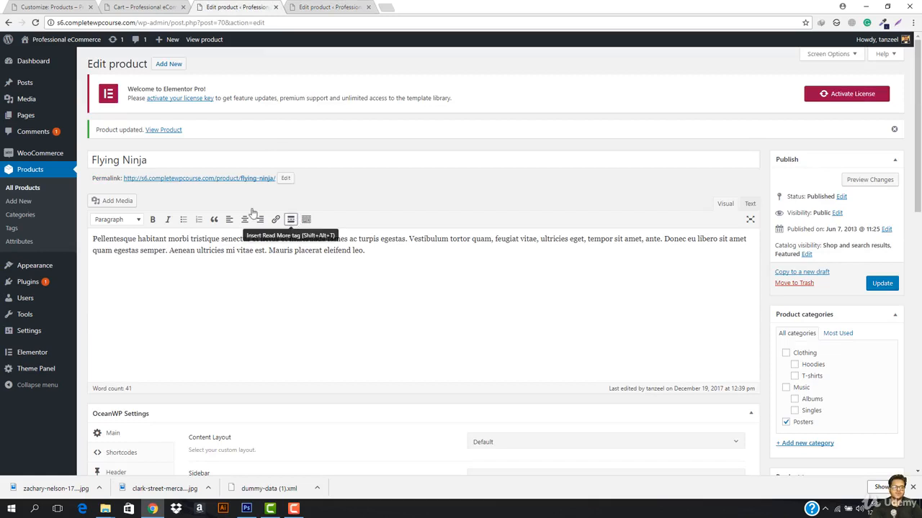
left_click(165, 129)
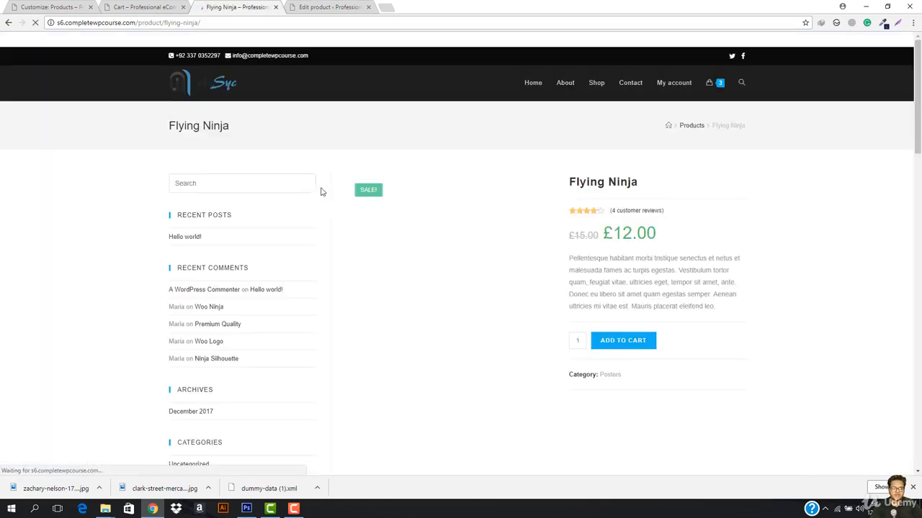
scroll(367, 216, "down", 3)
scroll(490, 243, "down", 3)
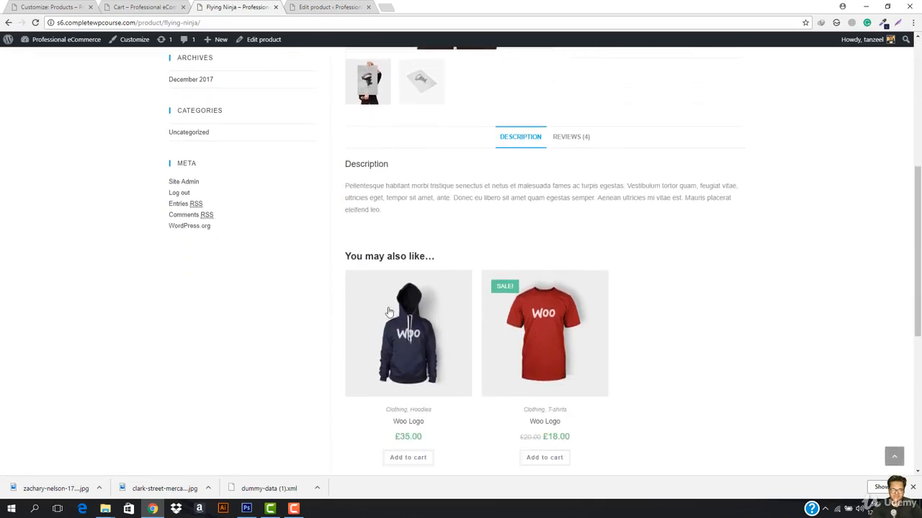
scroll(514, 216, "up", 6)
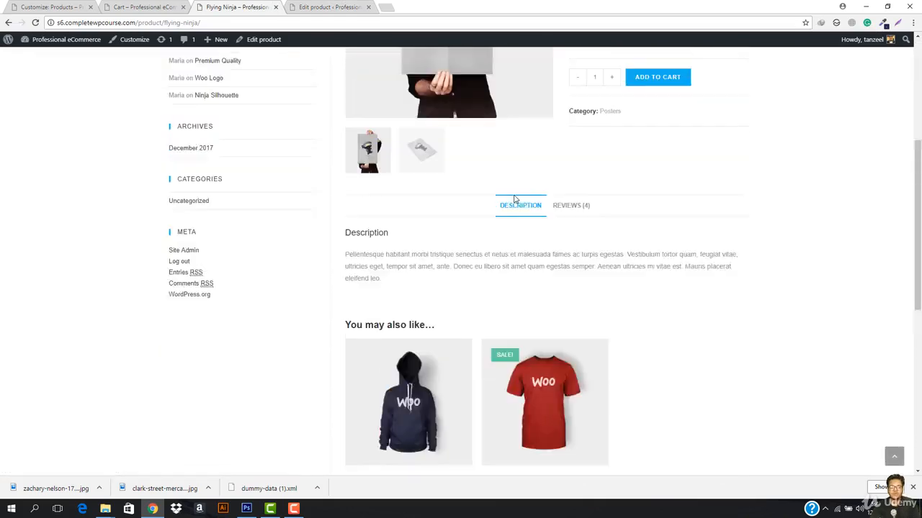
scroll(568, 216, "down", 7)
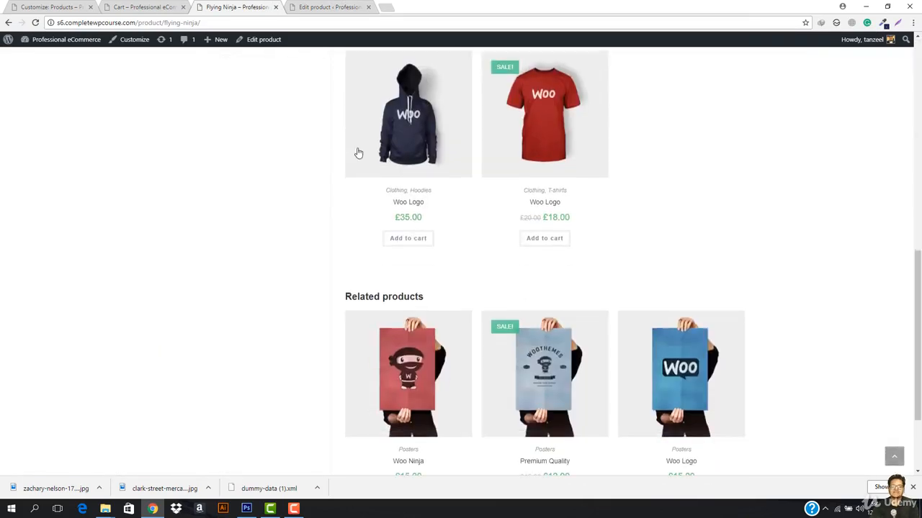
scroll(407, 206, "up", 1)
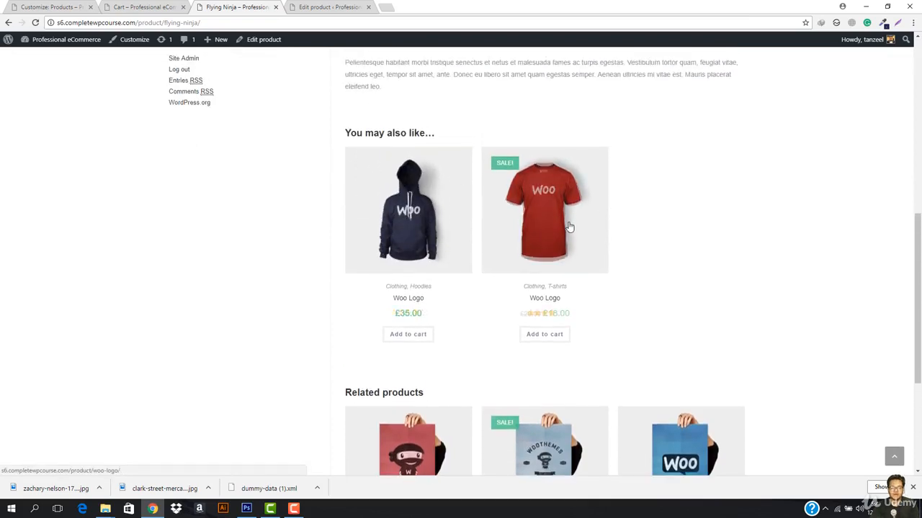
scroll(572, 226, "down", 2)
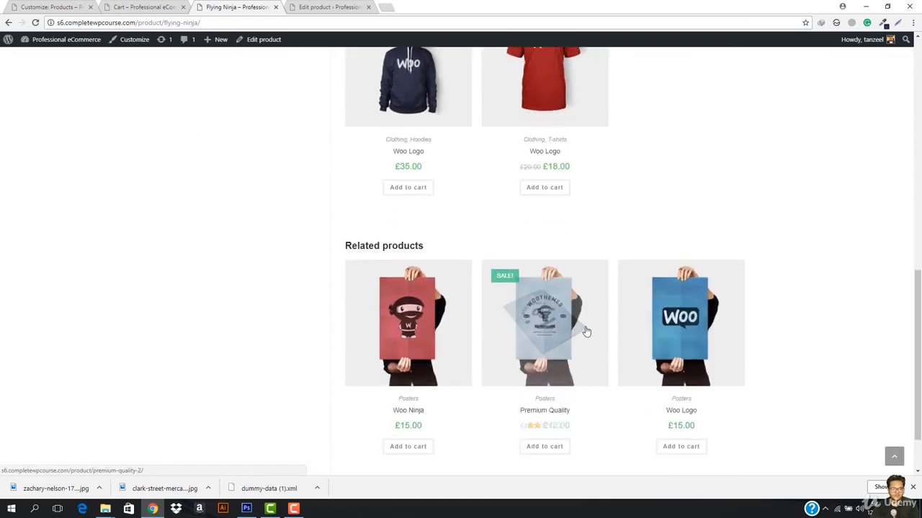
scroll(657, 318, "up", 3)
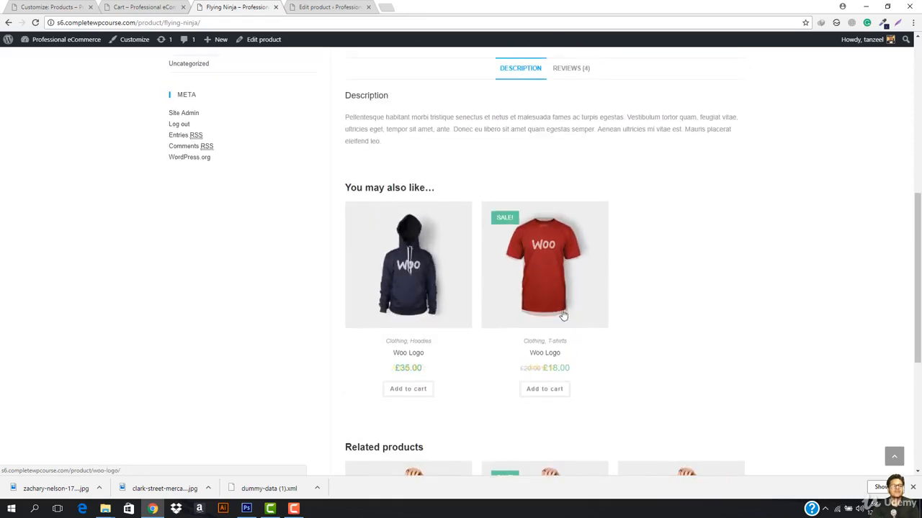
scroll(502, 248, "up", 6)
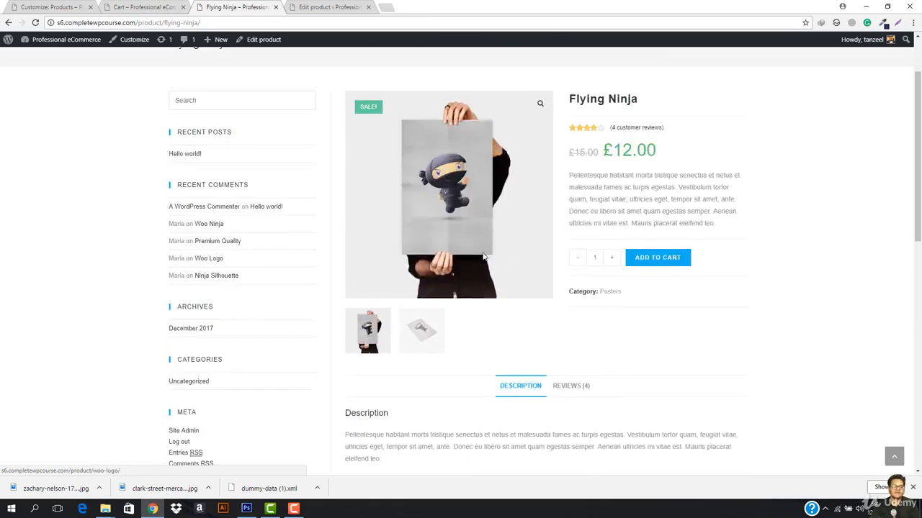
Recheck the Woo Logo poster's cross-sells in its editor and compare them with the suggestions on the cart page.
left_click(305, 4)
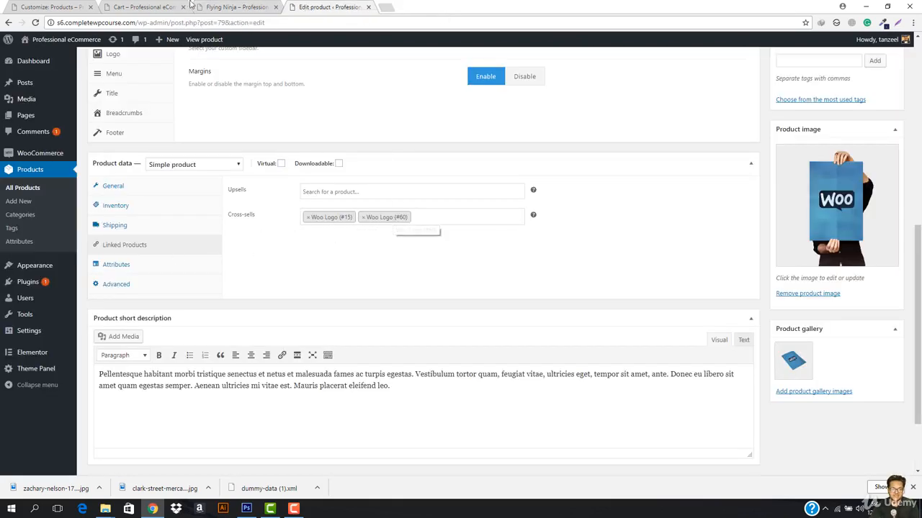
left_click(147, 7)
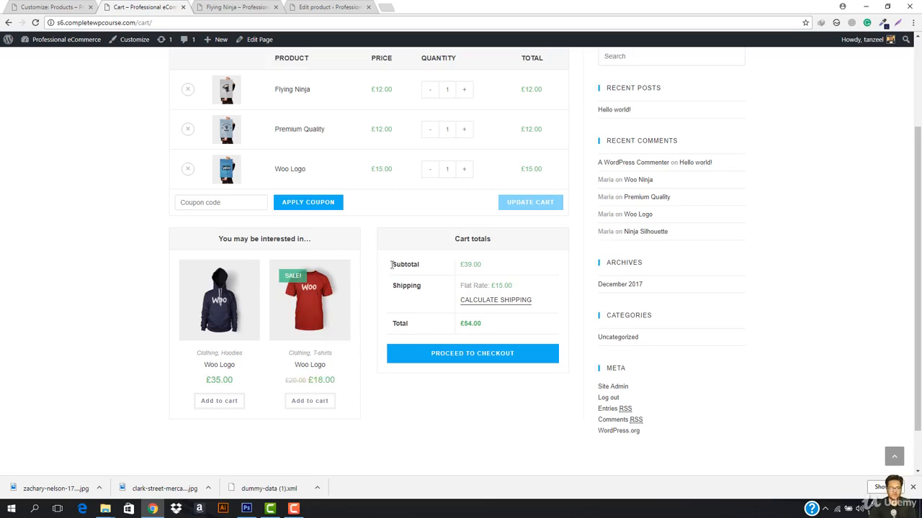
Open the WooCommerce General settings in the customizer and compare the cross-sells count and columns with the suggestions on the cart page.
left_click(22, 5)
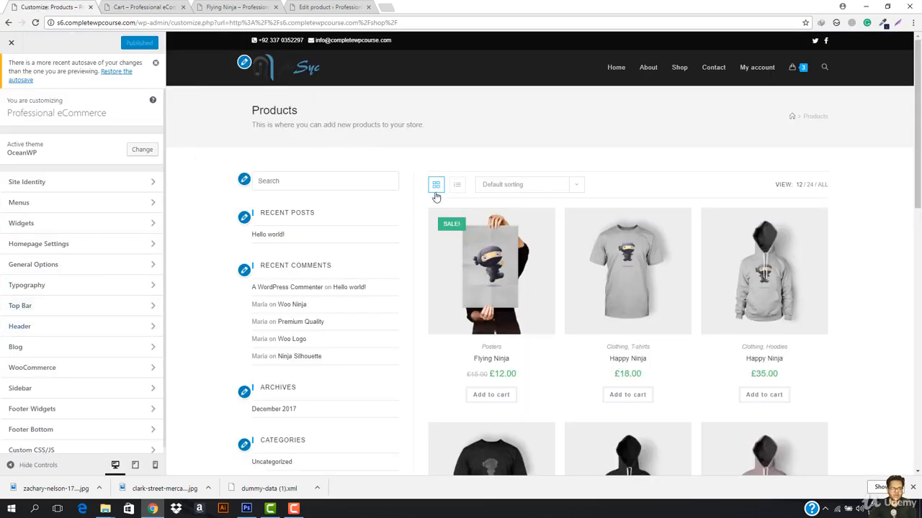
scroll(21, 295, "down", 1)
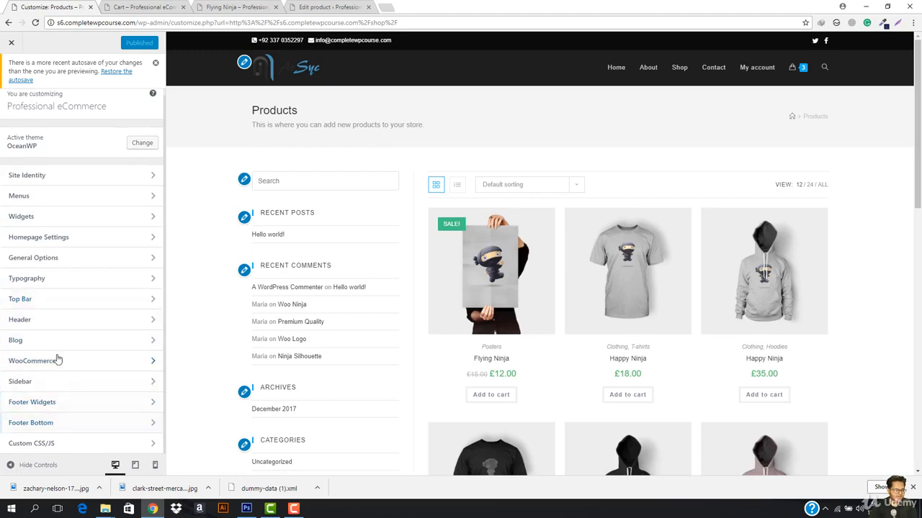
left_click(60, 370)
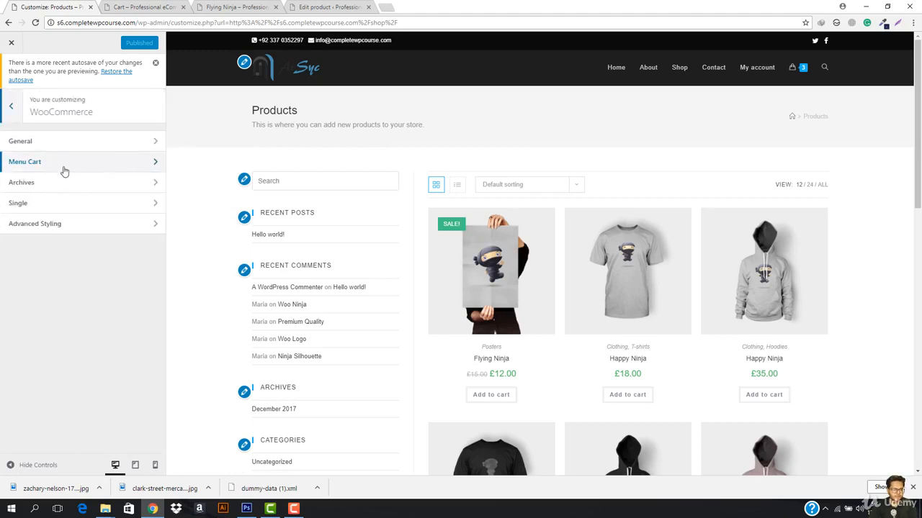
left_click(66, 143)
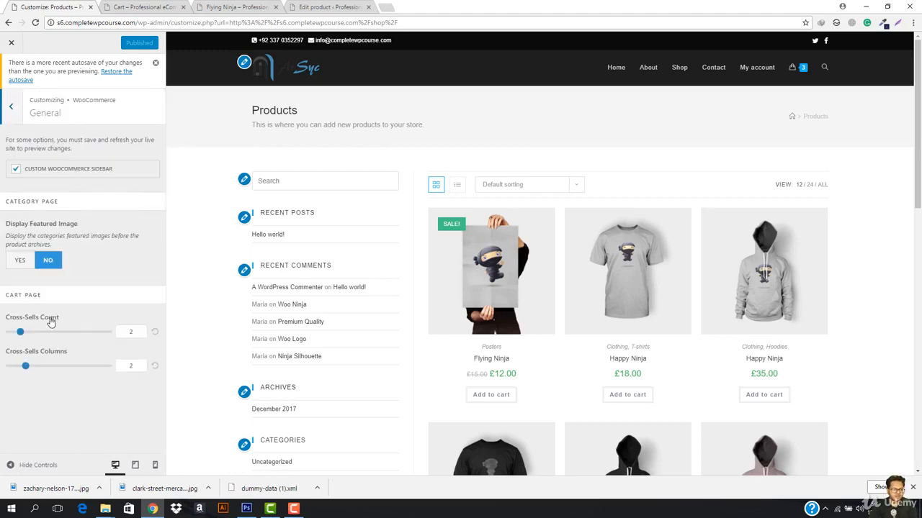
left_click(121, 6)
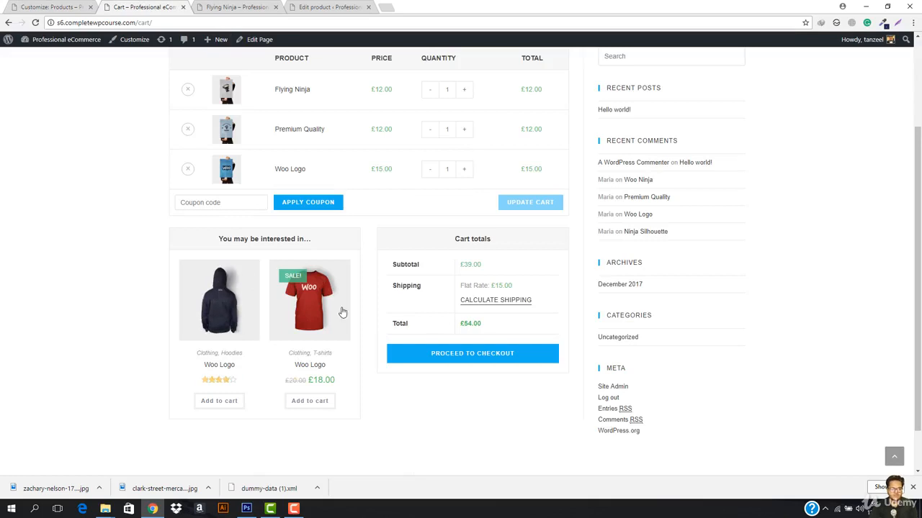
left_click(40, 5)
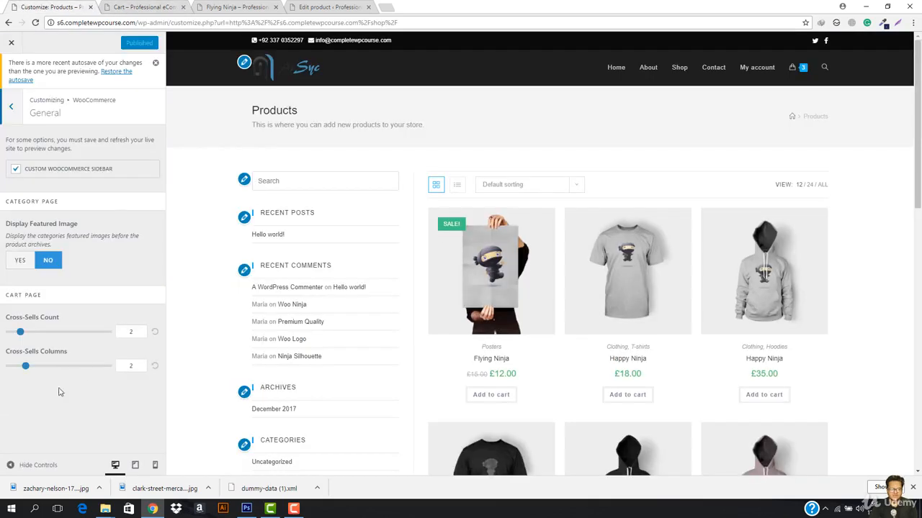
left_click(108, 6)
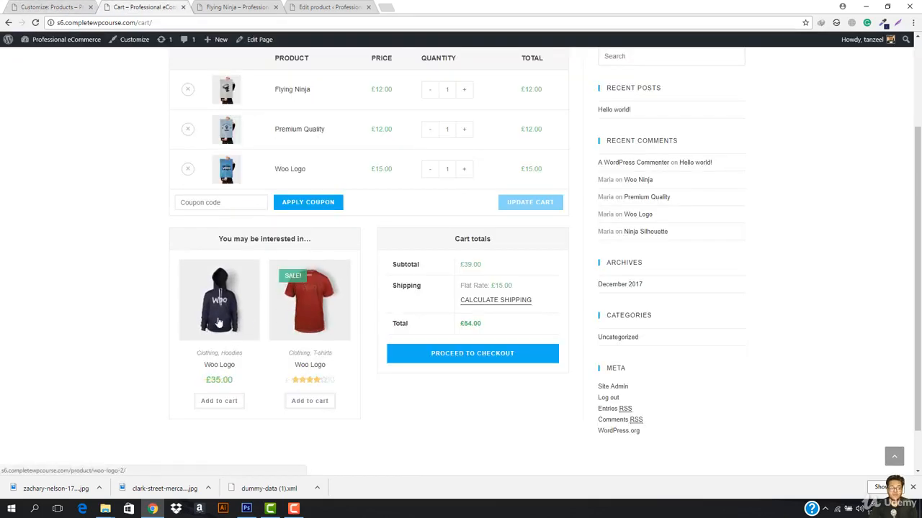
scroll(438, 231, "up", 2)
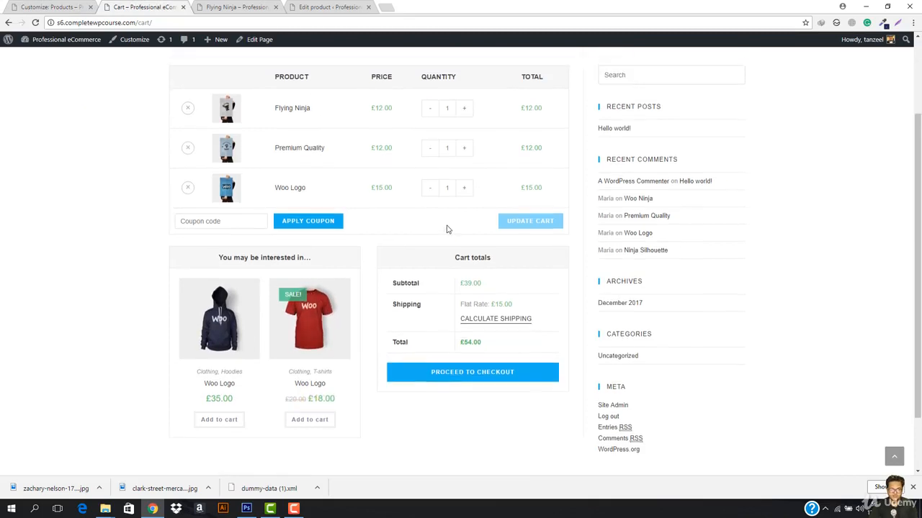
scroll(150, 428, "down", 1)
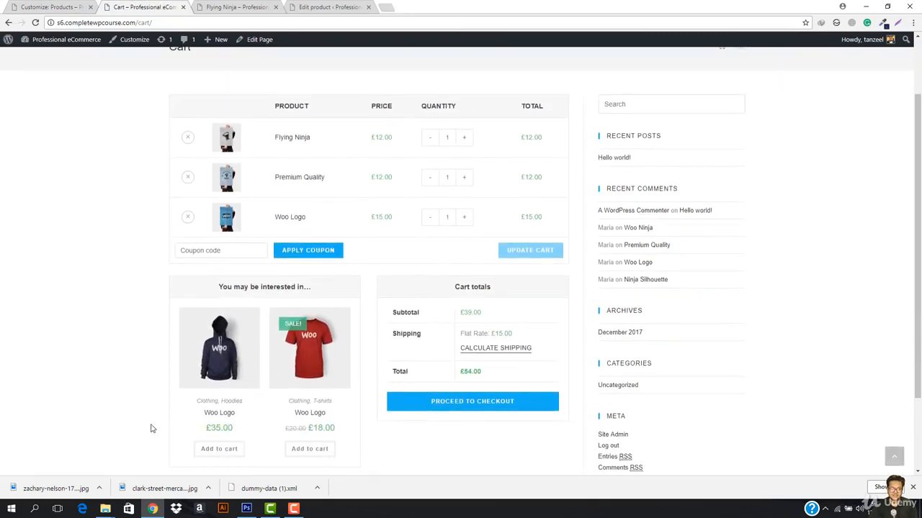
Open the WooCommerce Menu Cart settings, set the display to Icon And Cart Count + Total, and publish the change.
left_click(43, 6)
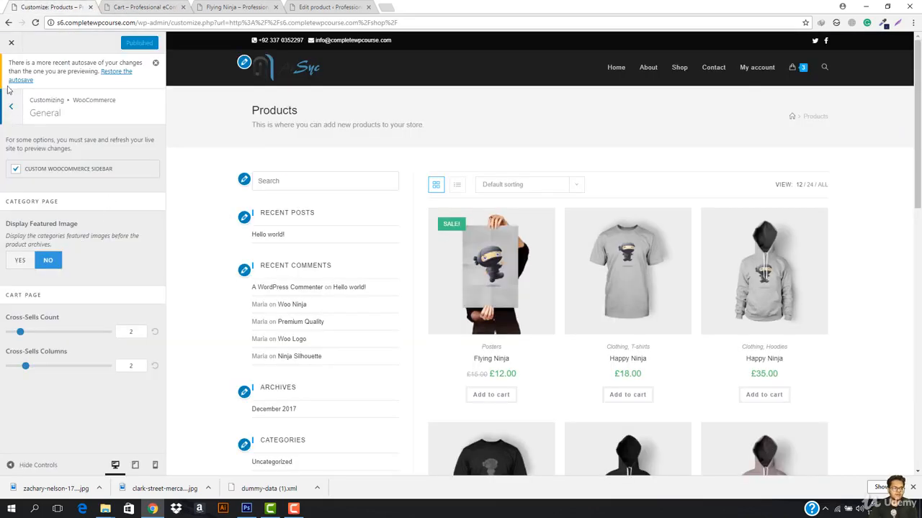
left_click(3, 120)
left_click(52, 167)
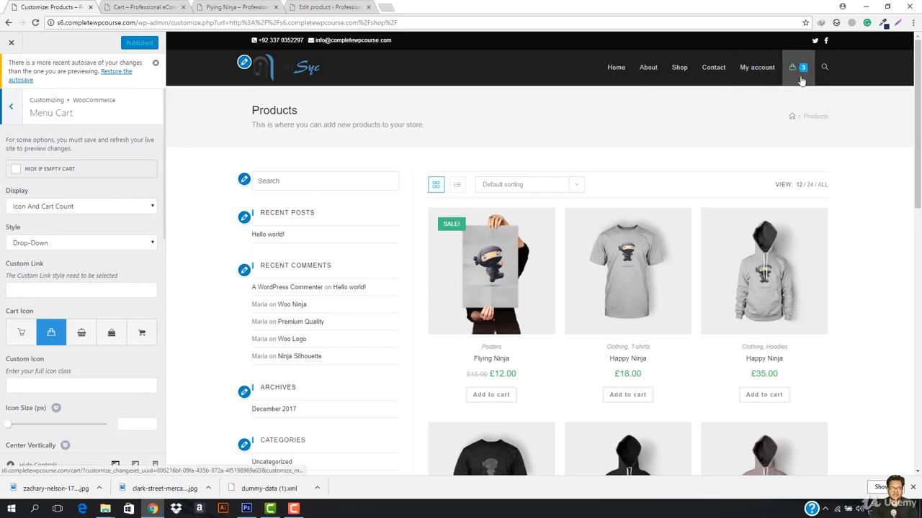
left_click(57, 208)
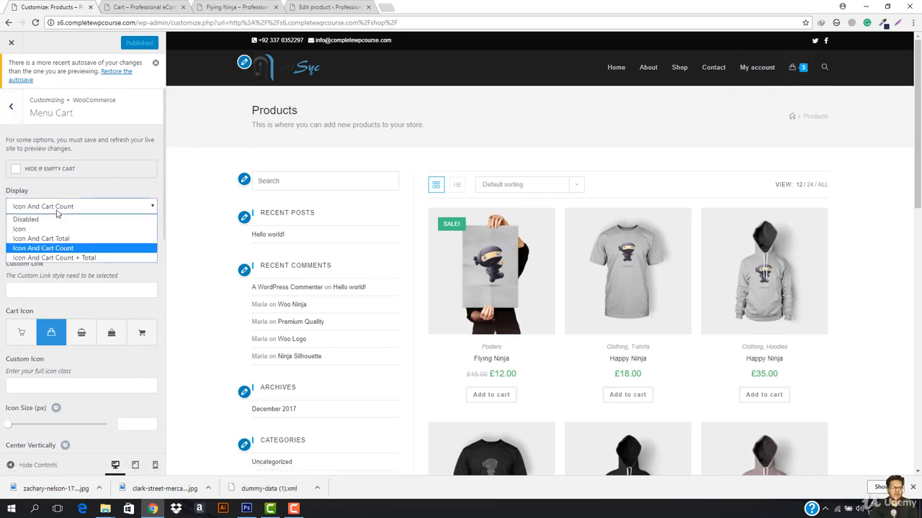
left_click(63, 258)
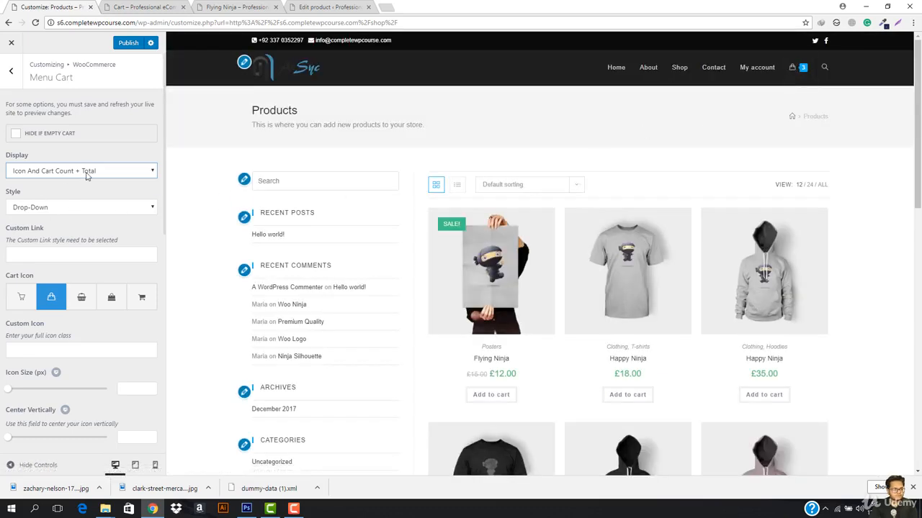
left_click(128, 45)
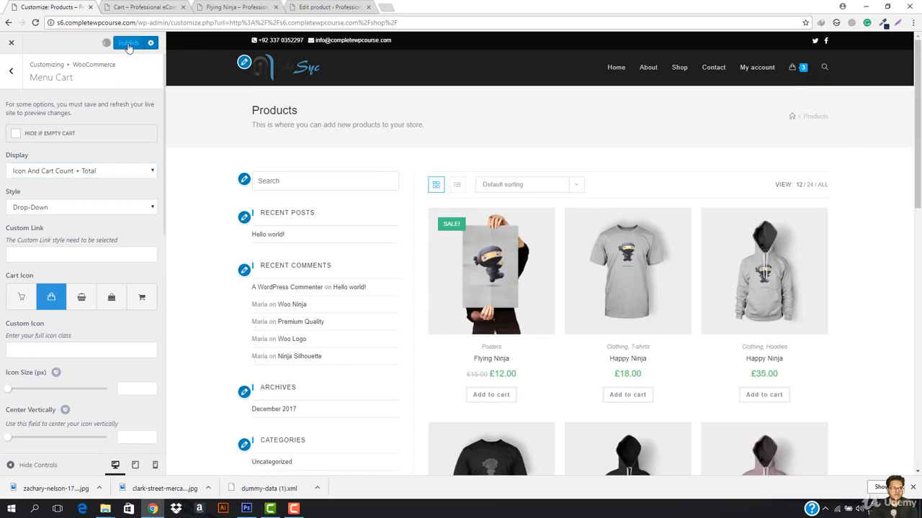
Reload the live Flying Ninja product page and check how the menu cart is displayed in its header.
left_click(144, 6)
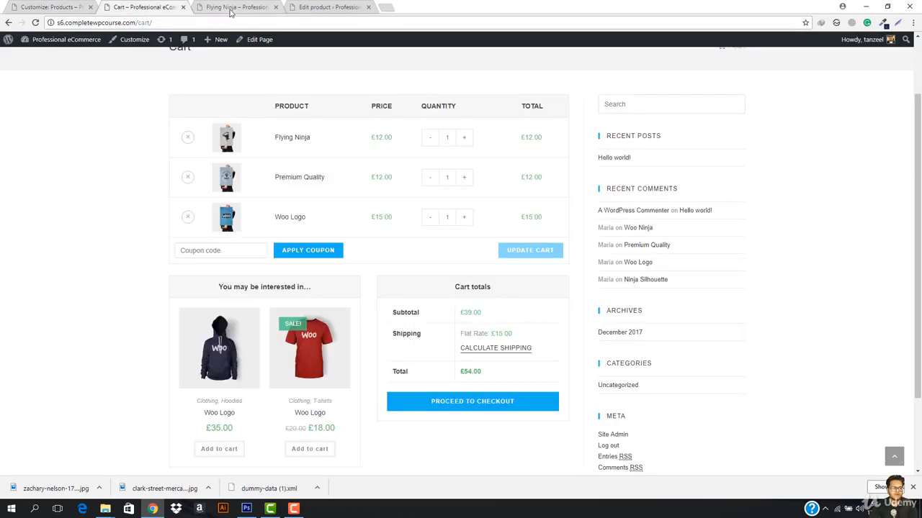
left_click(231, 7)
left_click(234, 23)
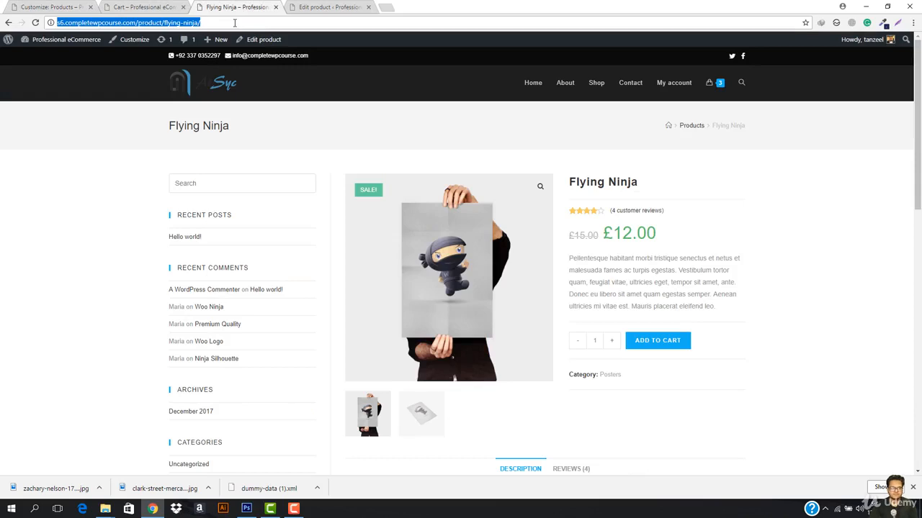
key("Return")
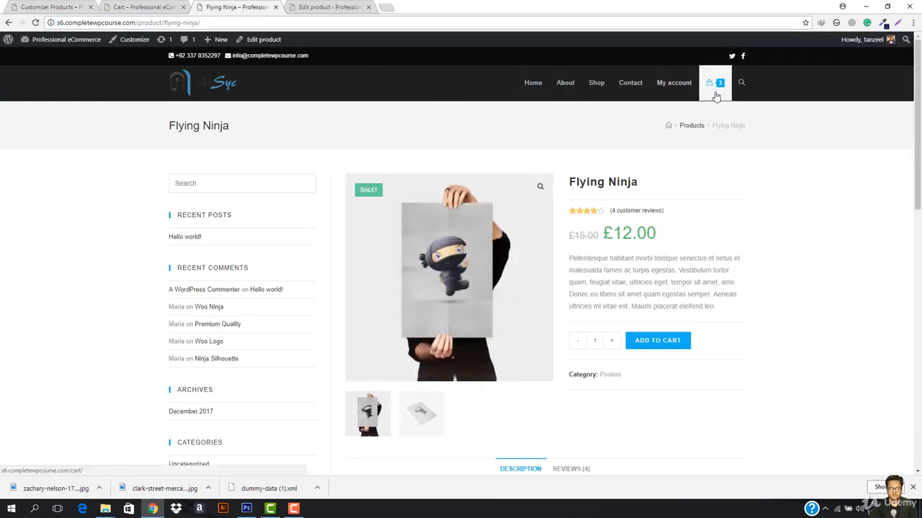
left_click(264, 21)
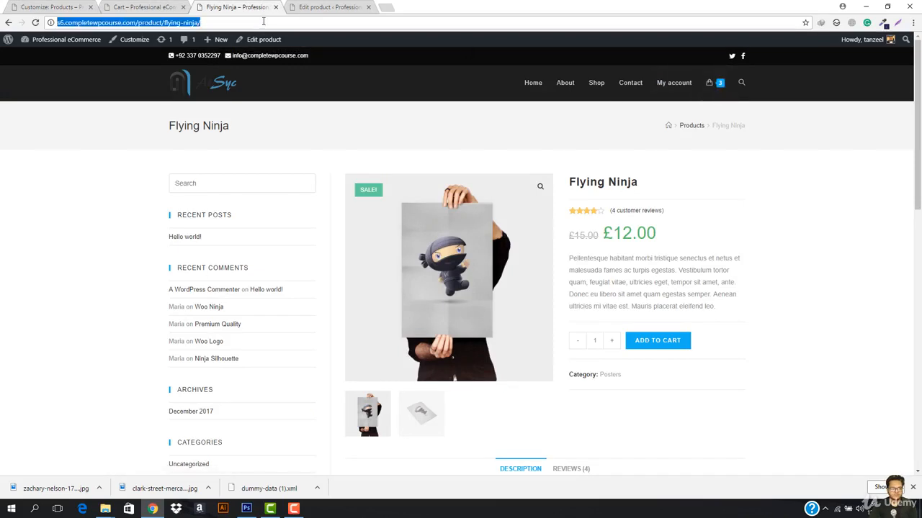
key("Return")
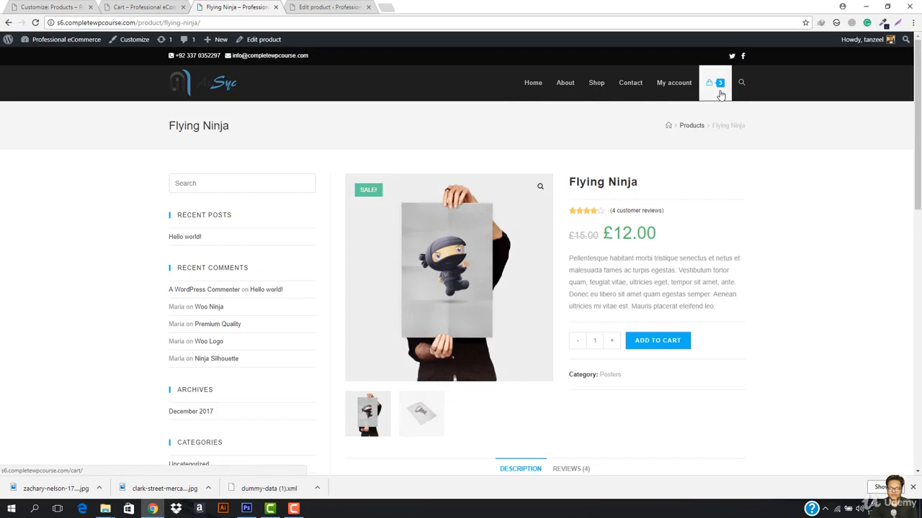
Preview the menu cart display as Icon And Cart Total, try Icon And Cart Count + Total, and settle on Icon And Cart Count.
left_click(43, 8)
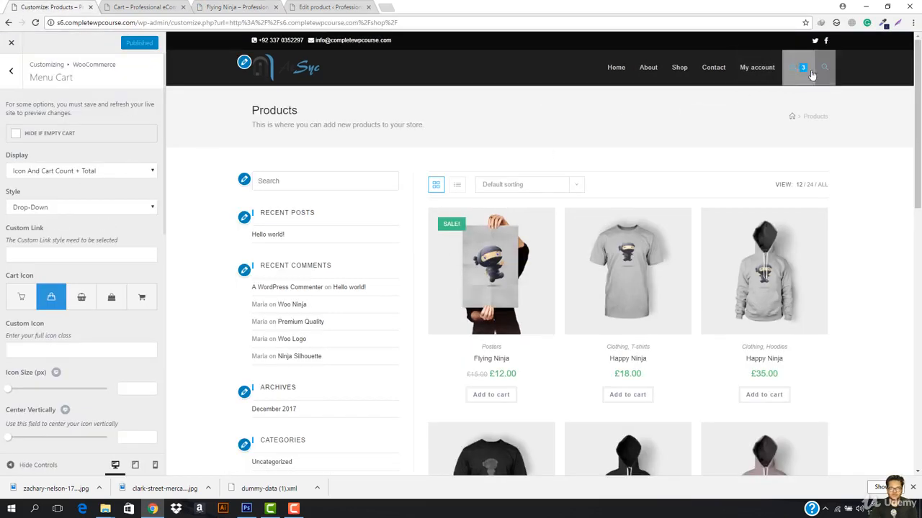
left_click(83, 173)
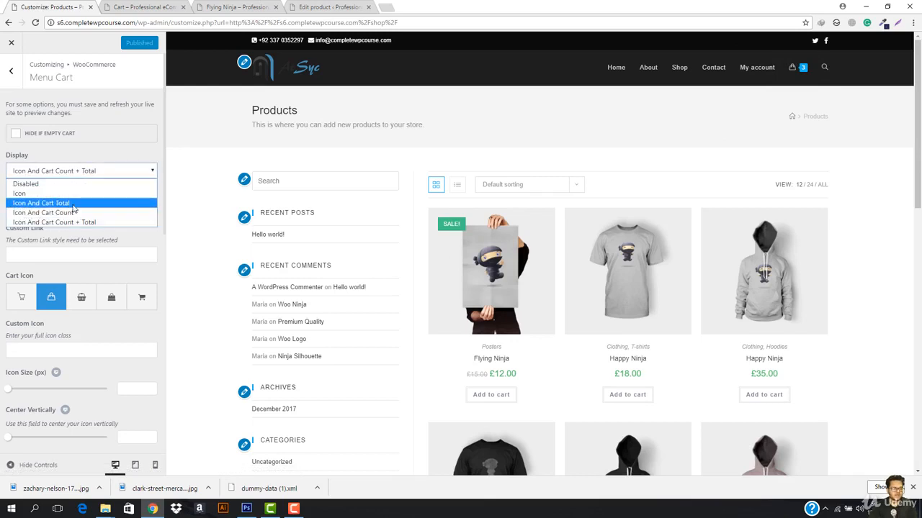
left_click(72, 204)
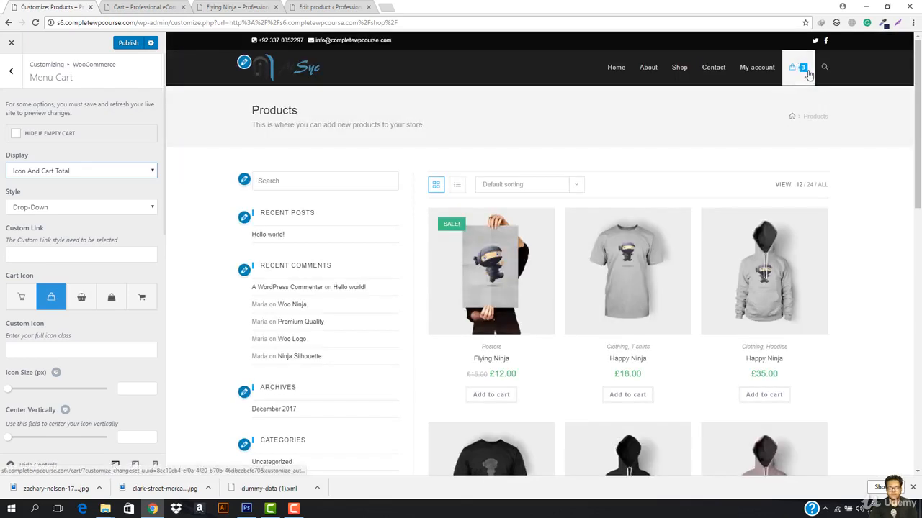
left_click(112, 171)
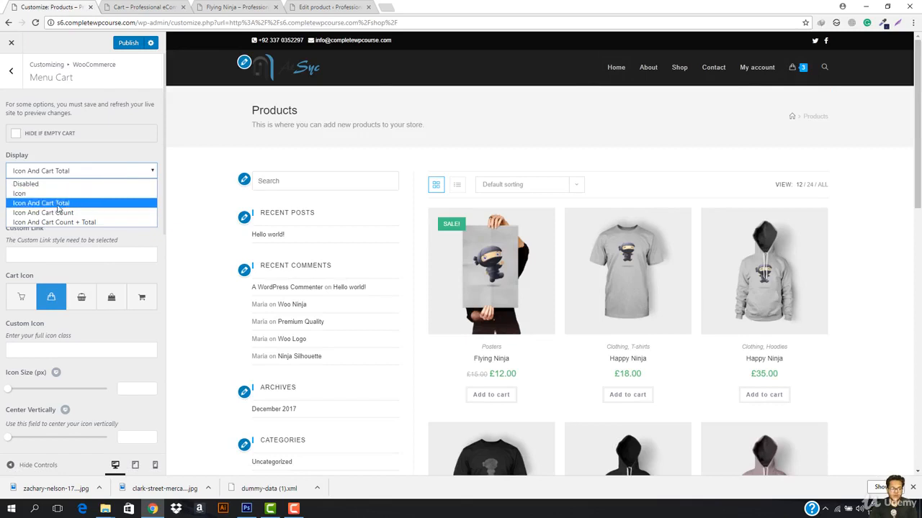
left_click(90, 224)
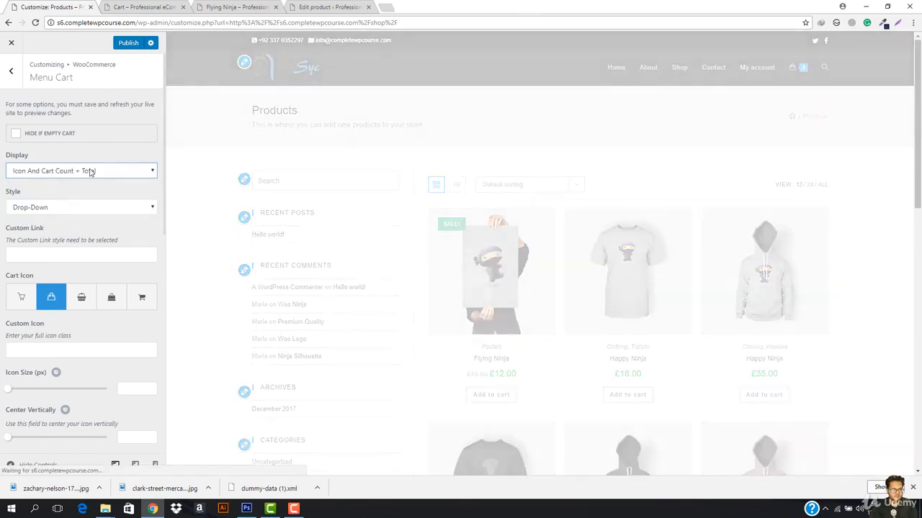
left_click(92, 171)
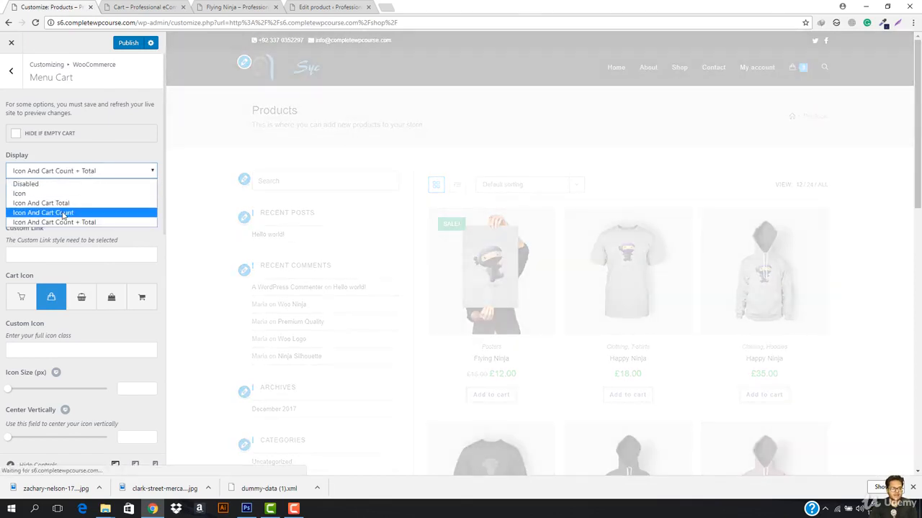
left_click(62, 213)
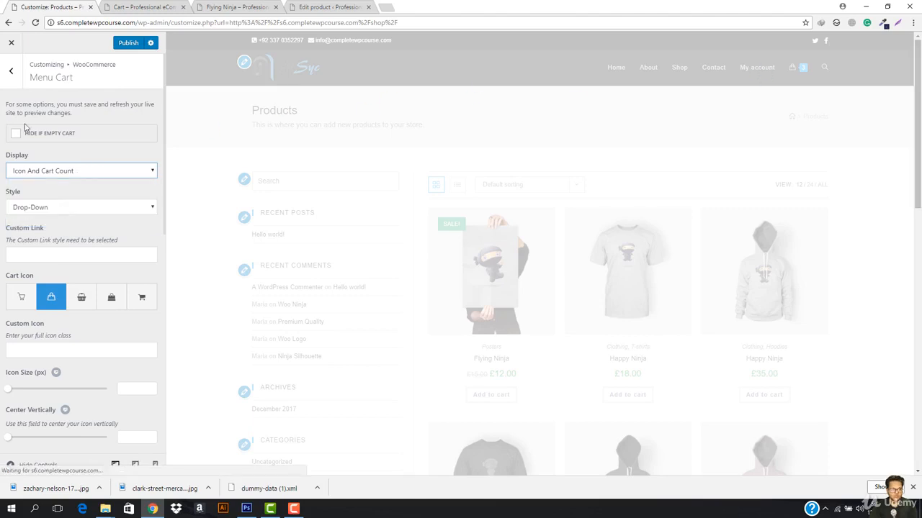
Review the menu cart's style options and view the cart drop-down on the live Flying Ninja page.
left_click(100, 209)
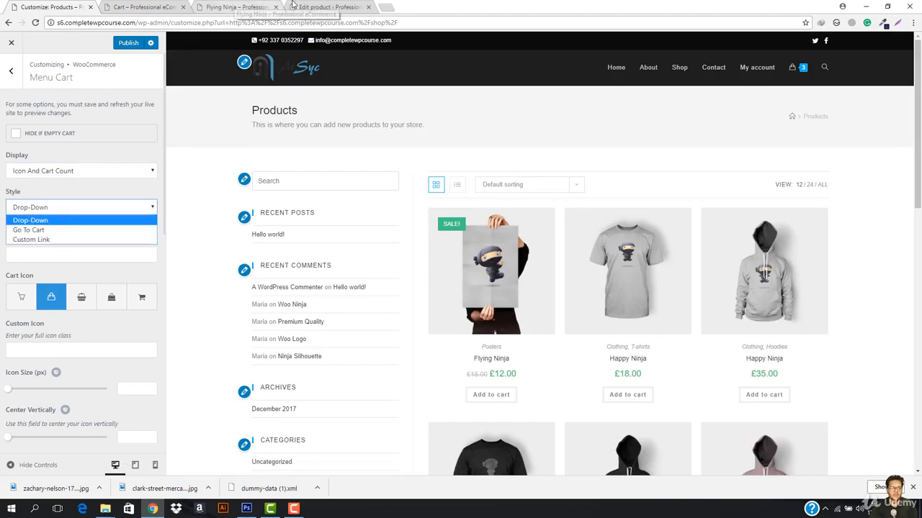
left_click(243, 7)
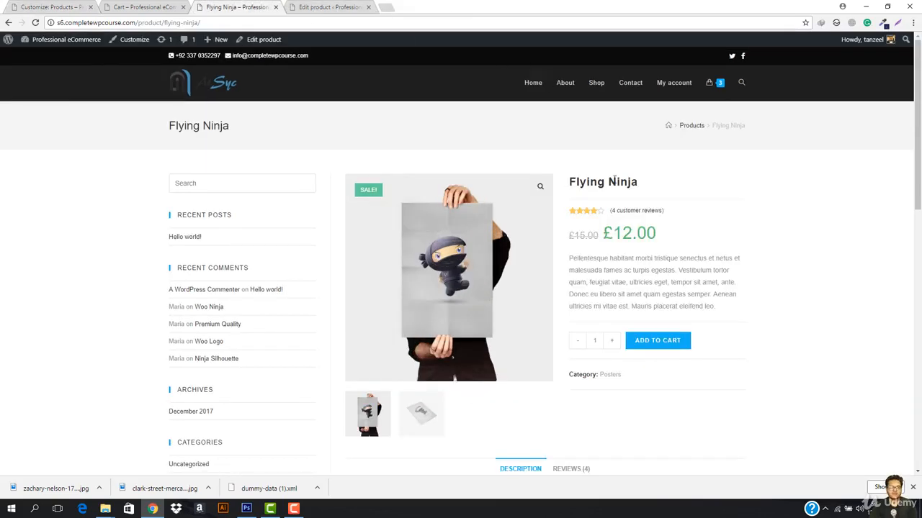
mouse_move(709, 88)
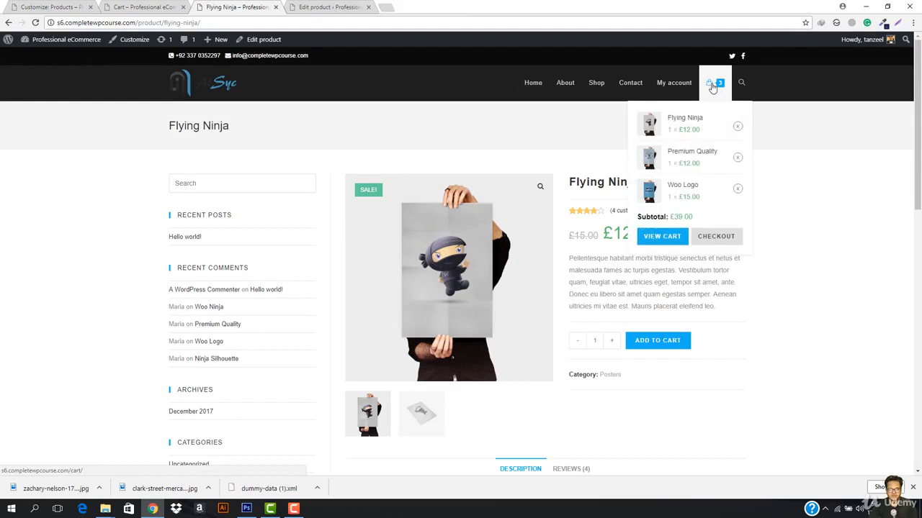
Try the Go To Cart style for the menu cart, compare it with the live product page, and restore Drop-Down.
left_click(12, 4)
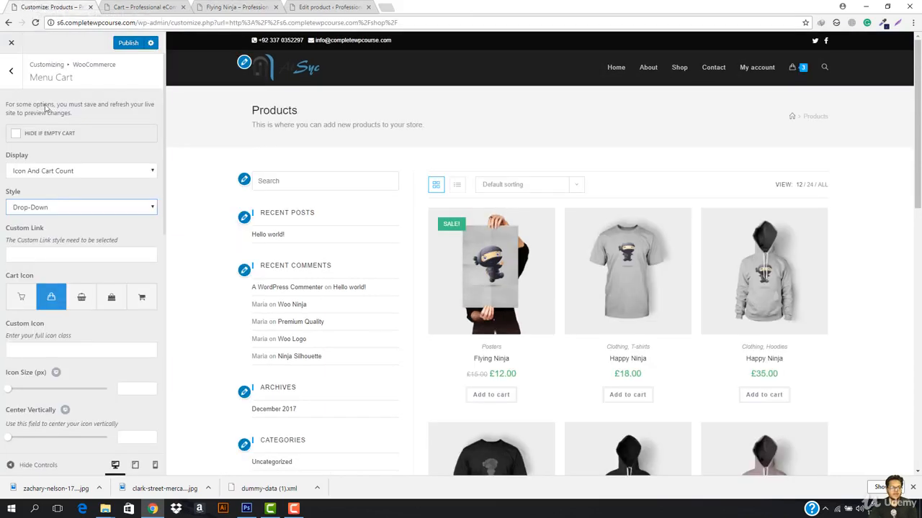
left_click(41, 209)
left_click(122, 229)
left_click(216, 6)
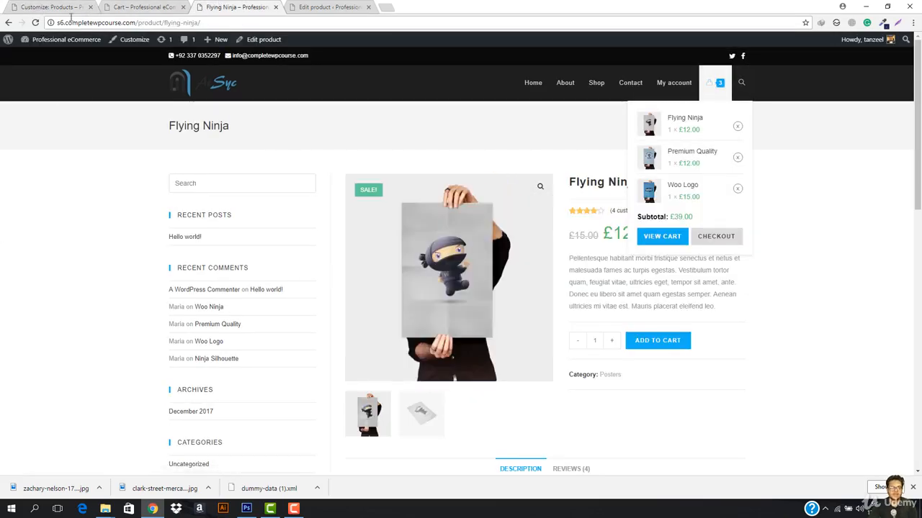
left_click(47, 7)
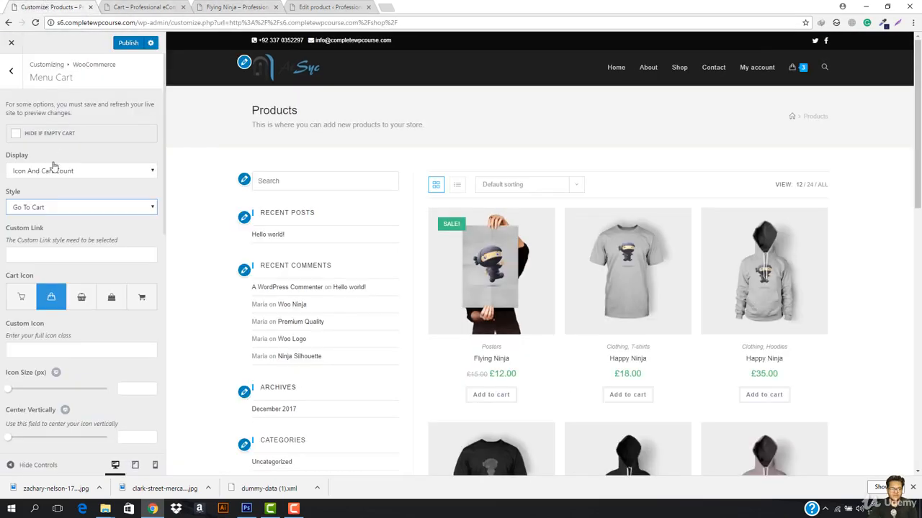
left_click(44, 208)
left_click(43, 218)
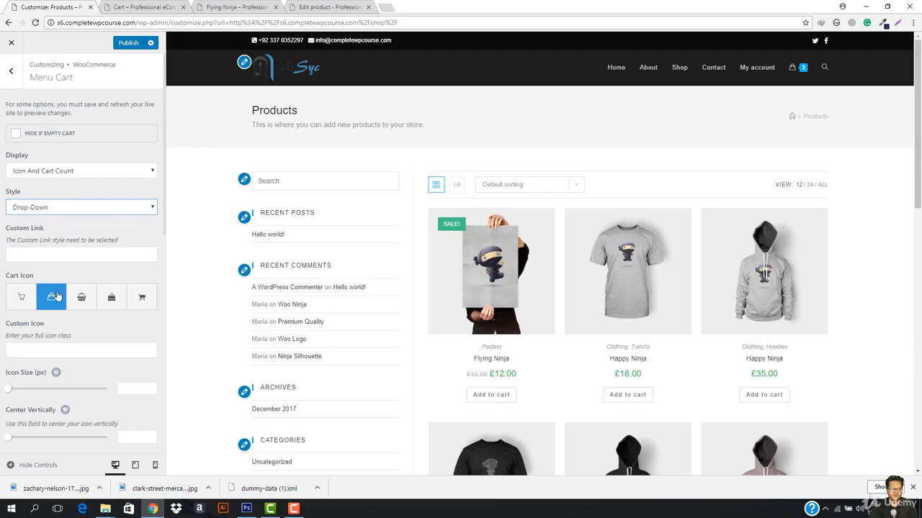
Try the solid shopping cart and solid bag as menu cart icons, and return to the outlined bag icon.
left_click(142, 298)
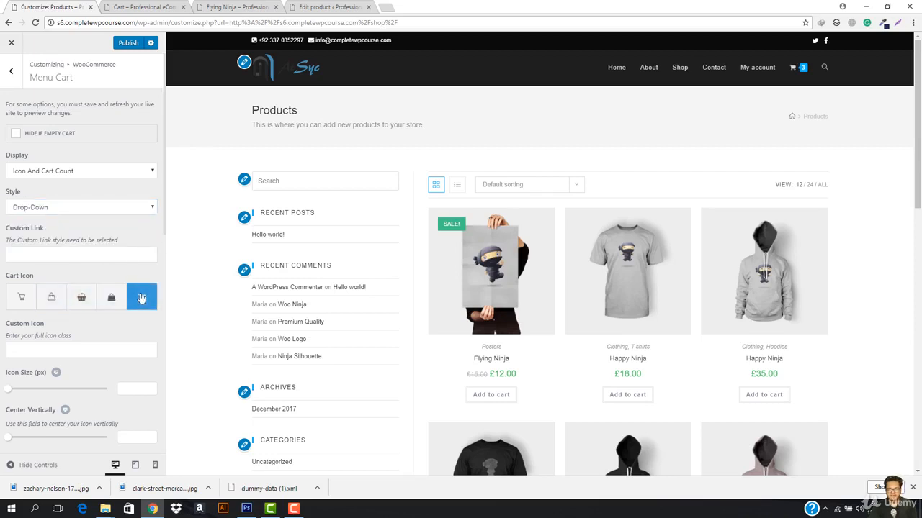
left_click(105, 300)
left_click(55, 299)
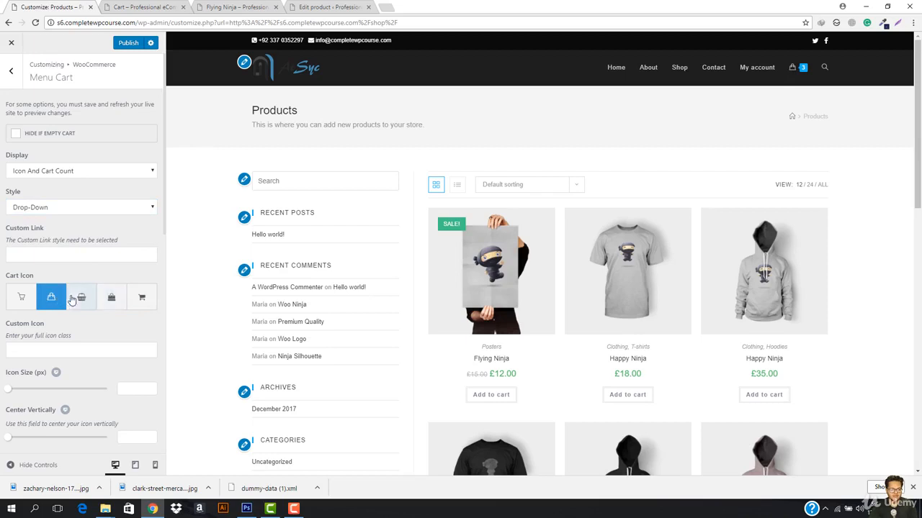
Try the basket and the outlined shopping cart as menu cart icons, and choose the solid shopping cart.
left_click(82, 298)
left_click(21, 298)
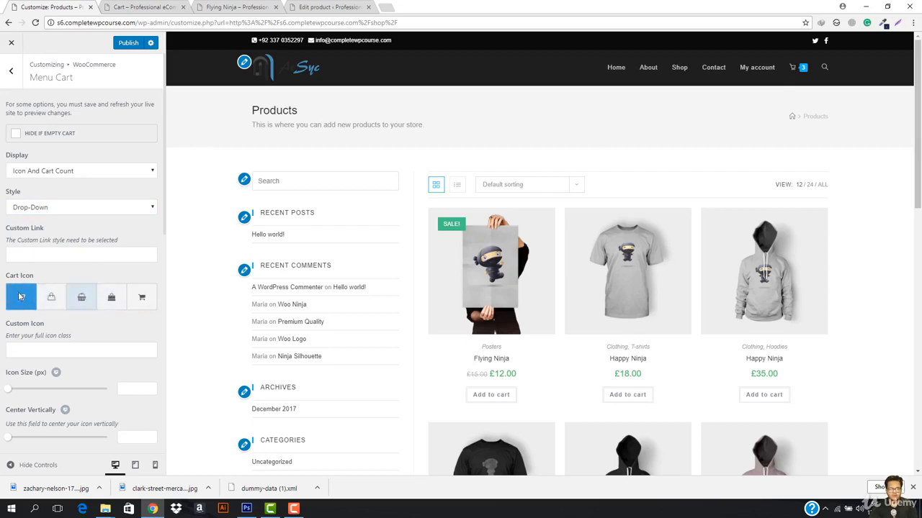
left_click(136, 307)
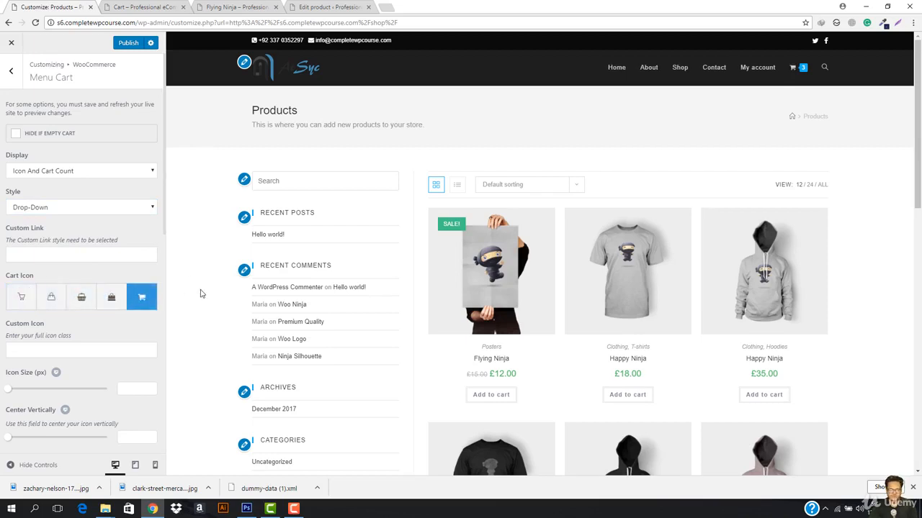
Preview the menu cart's drop-down and set its borders color to near-black #0a0a0a.
scroll(127, 362, "down", 2)
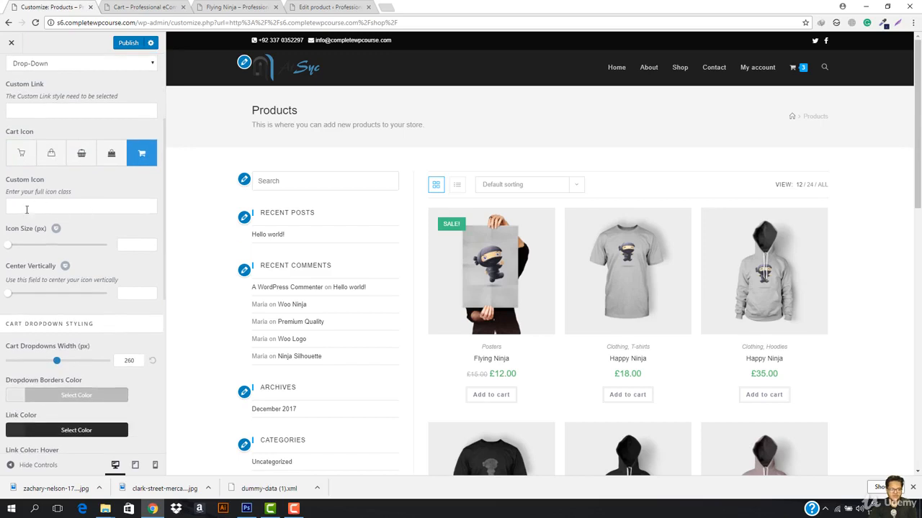
scroll(52, 322, "down", 2)
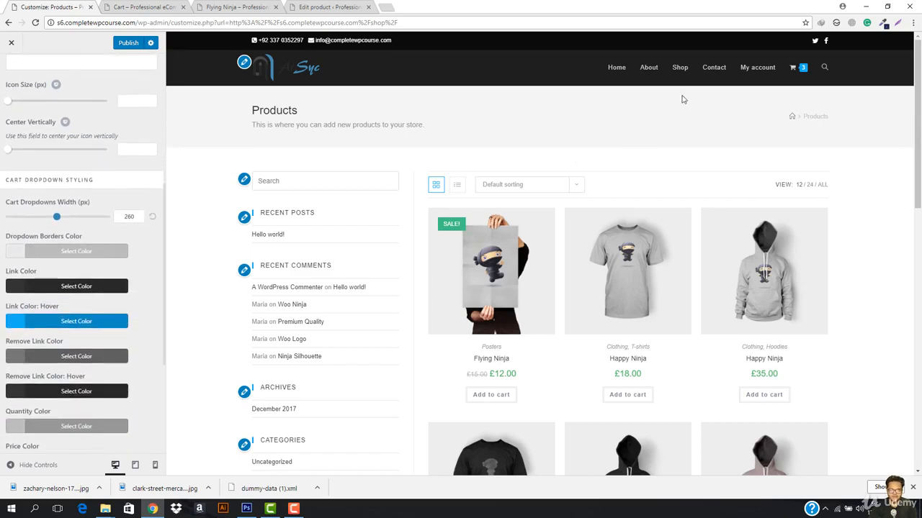
mouse_move(798, 67)
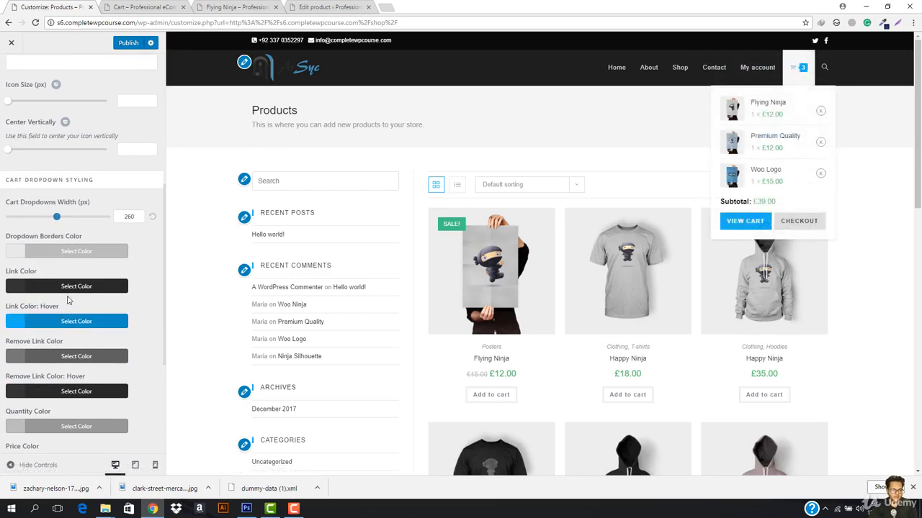
scroll(70, 381, "down", 1)
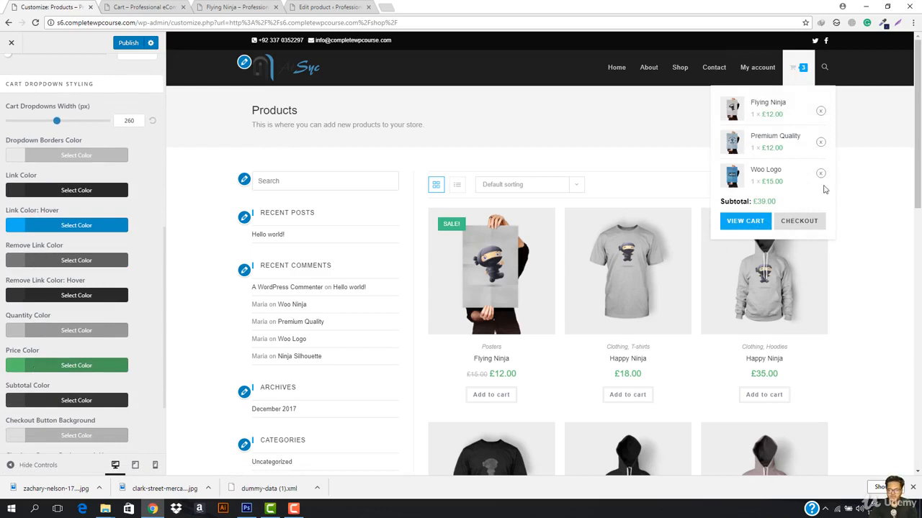
left_click(56, 158)
left_click_drag(51, 220, 3, 286)
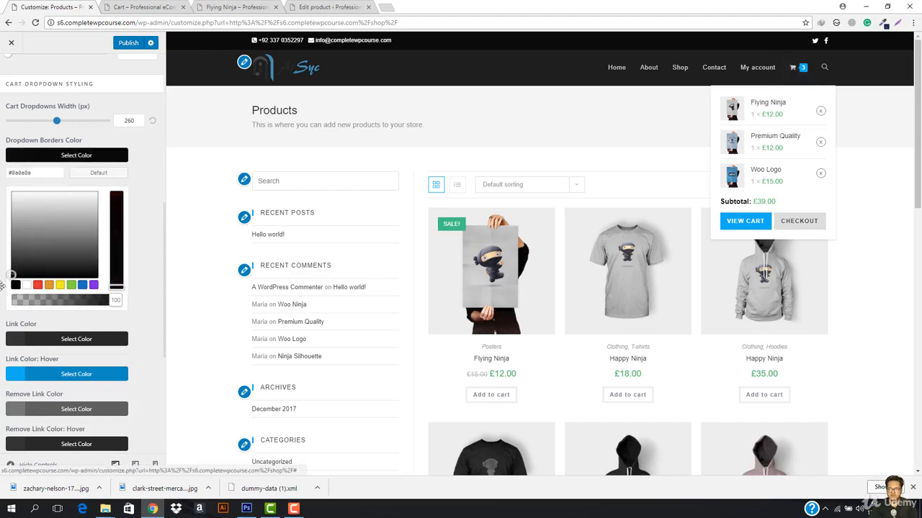
left_click_drag(46, 238, 2, 286)
left_click(61, 158)
Review the remaining color options for the cart drop-down, from the links to the checkout button.
scroll(52, 224, "down", 2)
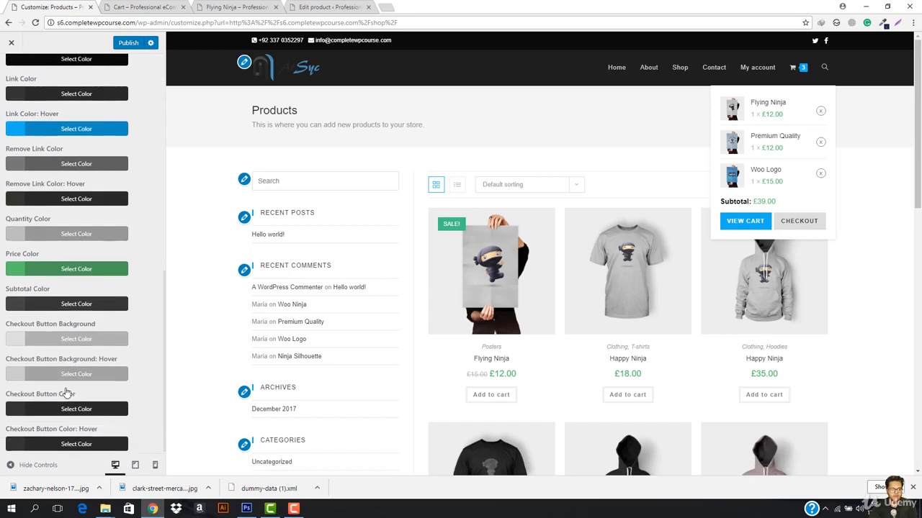
scroll(70, 403, "down", 1)
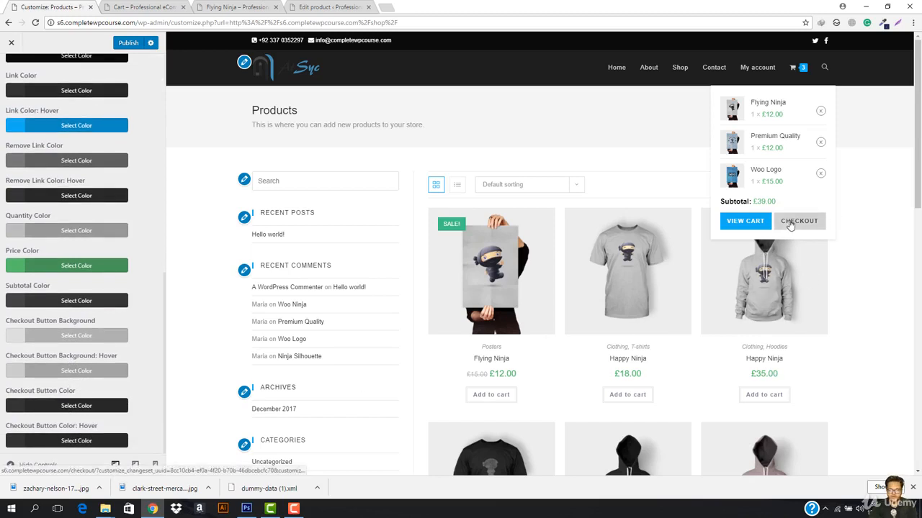
scroll(54, 148, "up", 10)
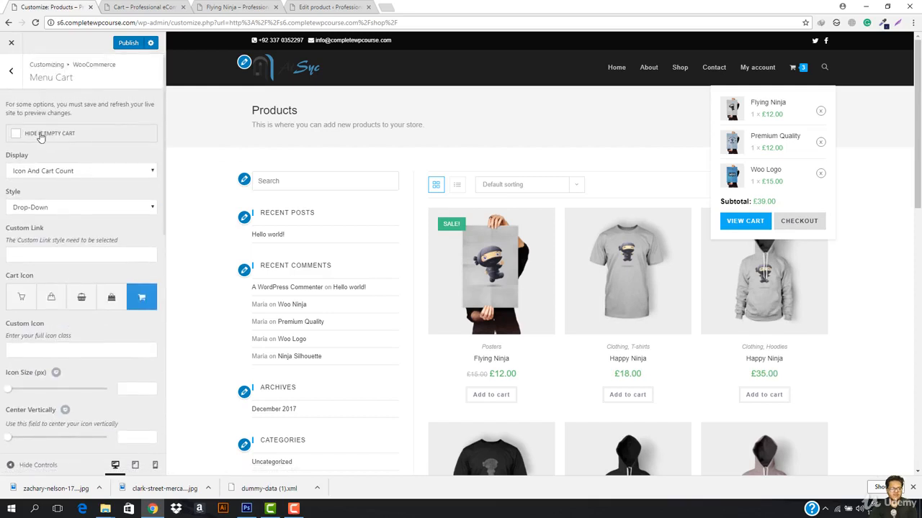
Open the WooCommerce Archives settings and look over the shop page's layout in the preview.
left_click(15, 83)
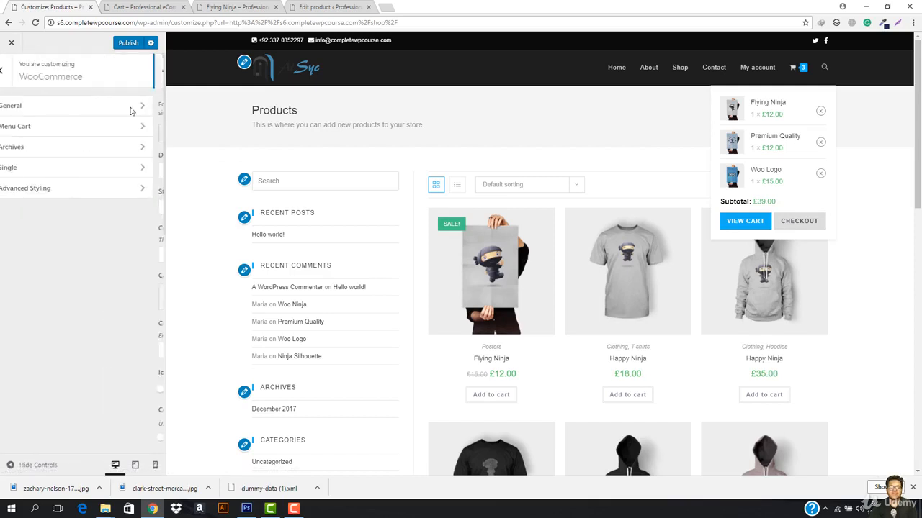
left_click(36, 153)
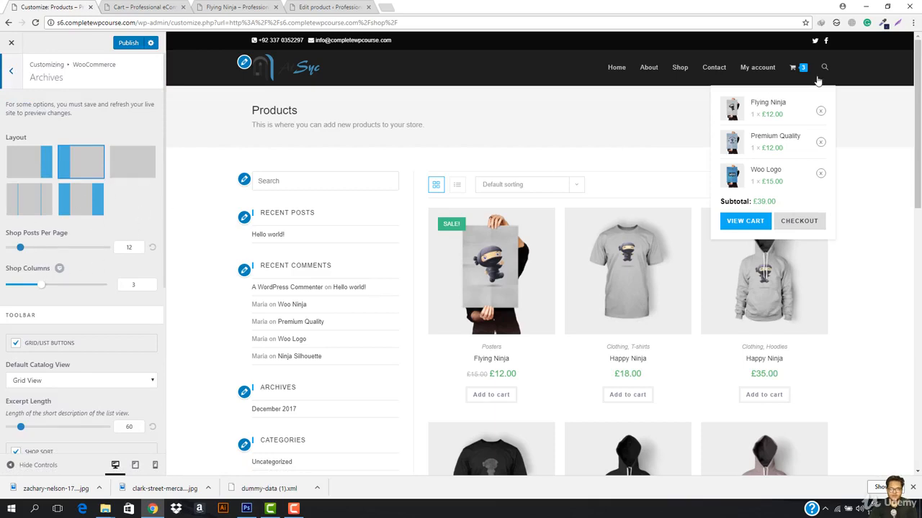
scroll(255, 247, "down", 3)
scroll(255, 247, "up", 1)
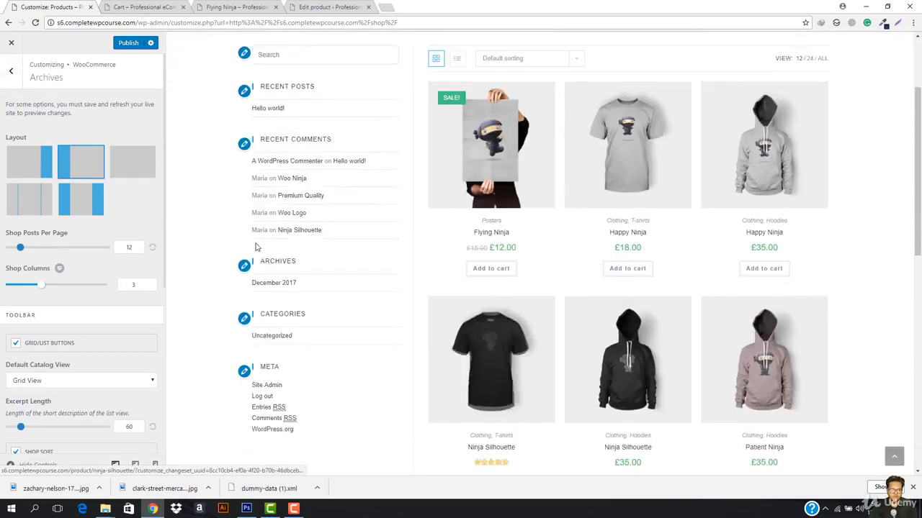
scroll(255, 247, "up", 2)
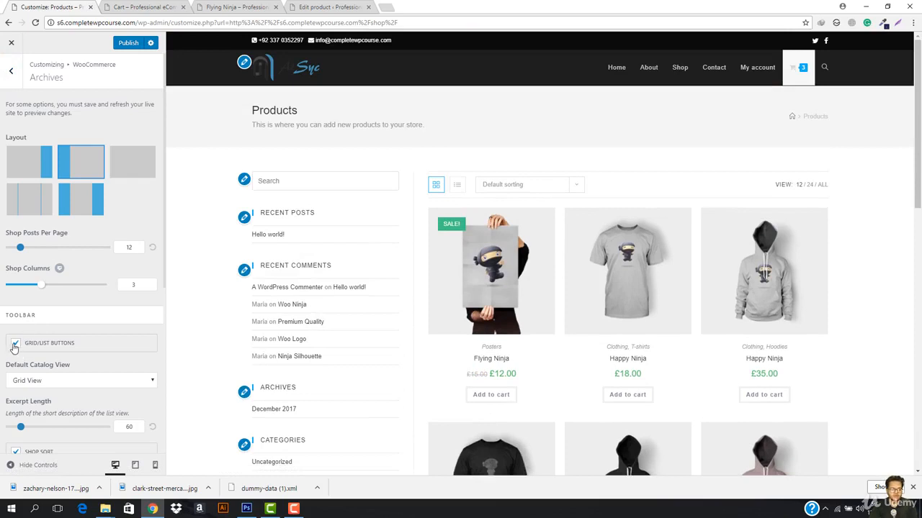
Preview the shop in list view, keep Grid View as the default catalog view, and return the preview to grid.
left_click(458, 186)
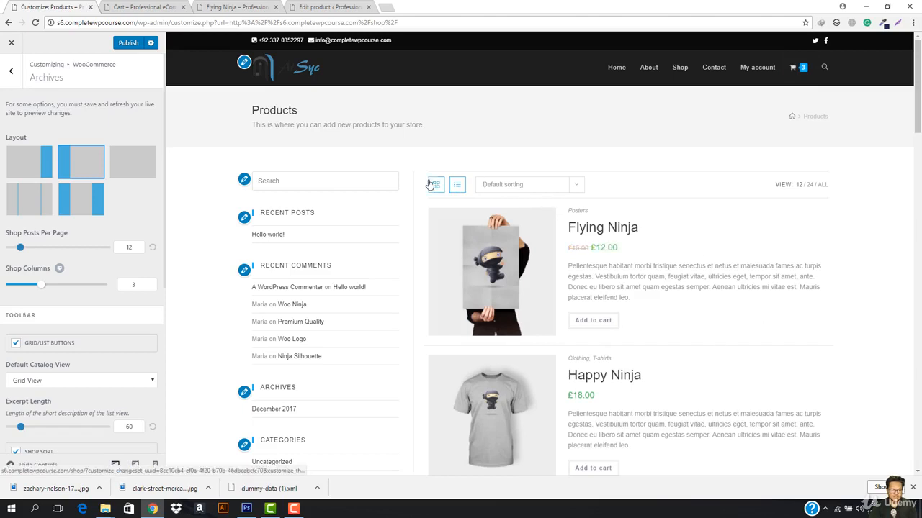
left_click(65, 380)
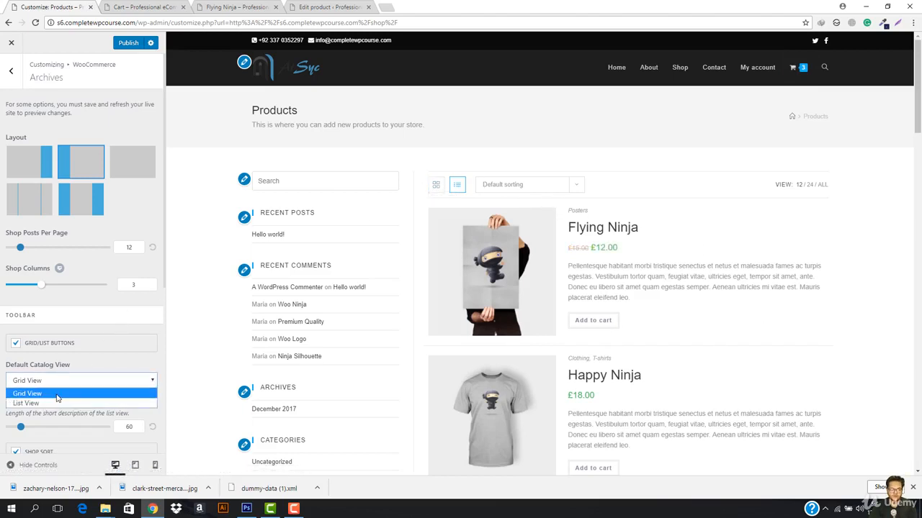
left_click(57, 394)
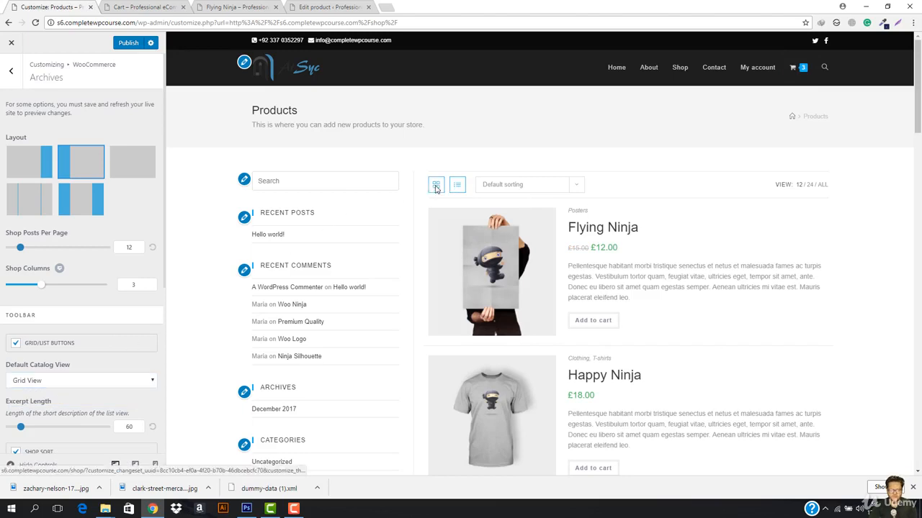
left_click(435, 184)
scroll(576, 288, "down", 3)
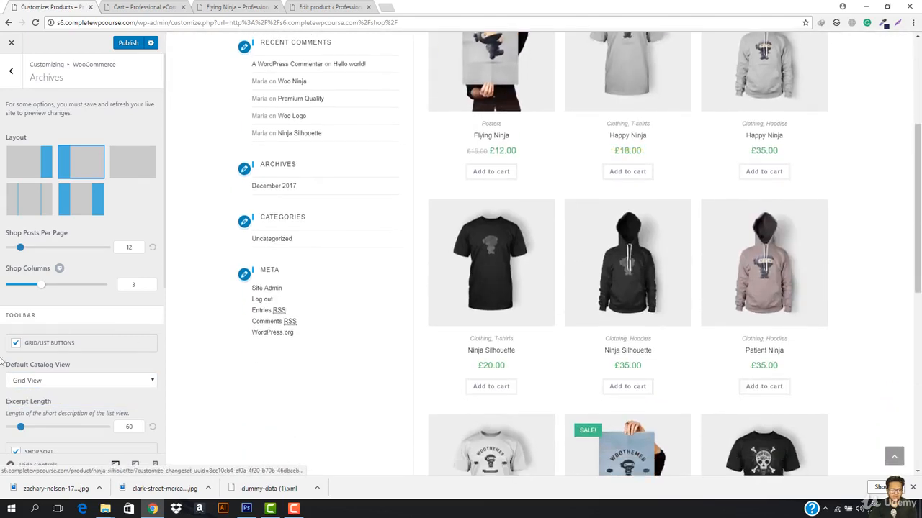
Show the products in list view, try an excerpt length of 285, and set the excerpt length to 18.
scroll(68, 360, "down", 1)
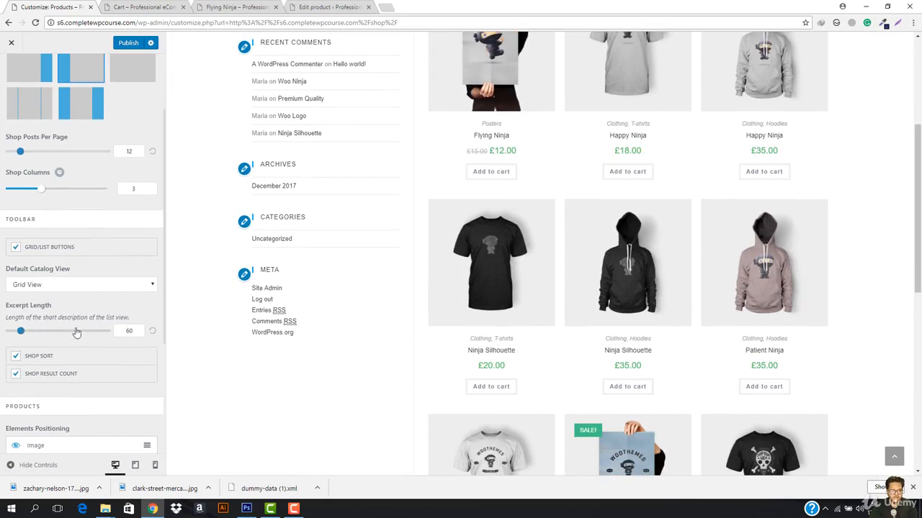
scroll(319, 327, "up", 3)
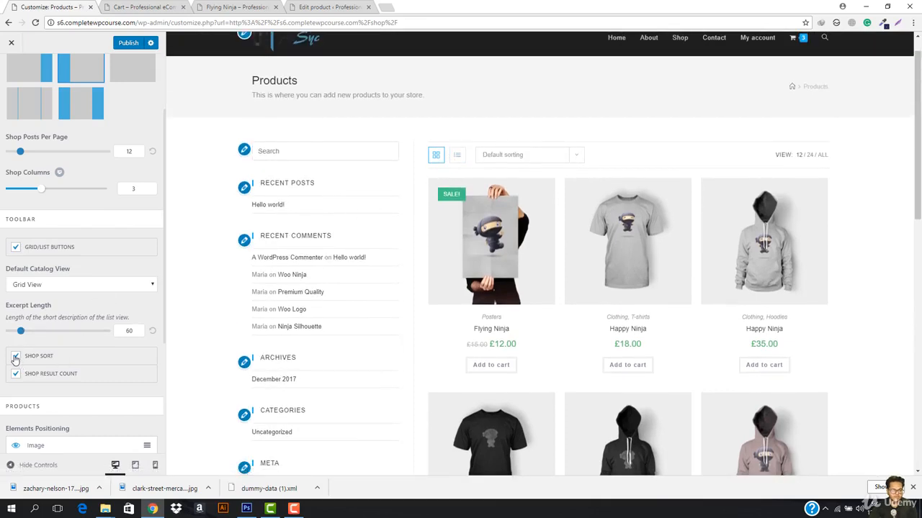
left_click(457, 155)
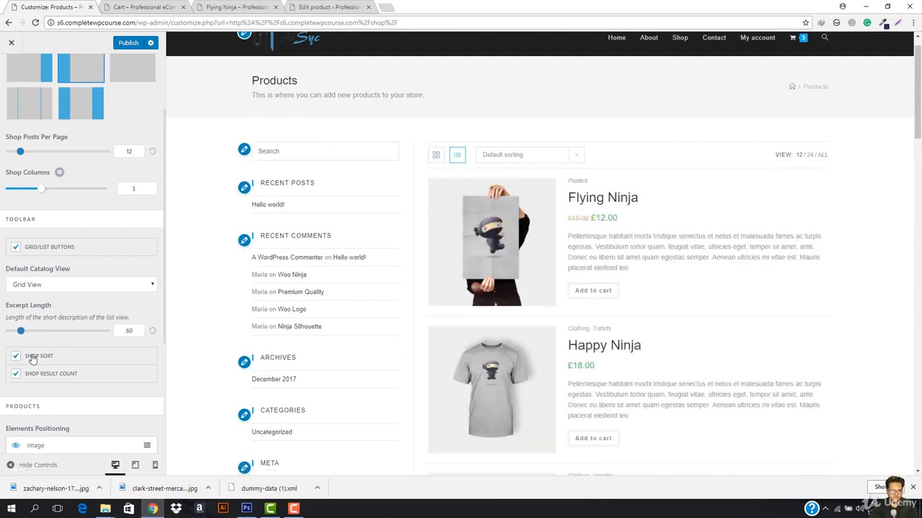
left_click_drag(42, 335, 66, 334)
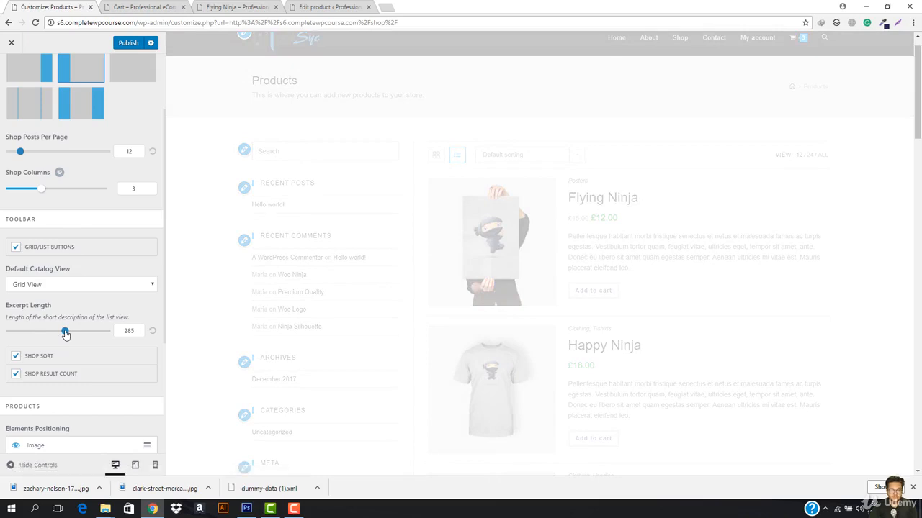
left_click_drag(65, 334, 13, 338)
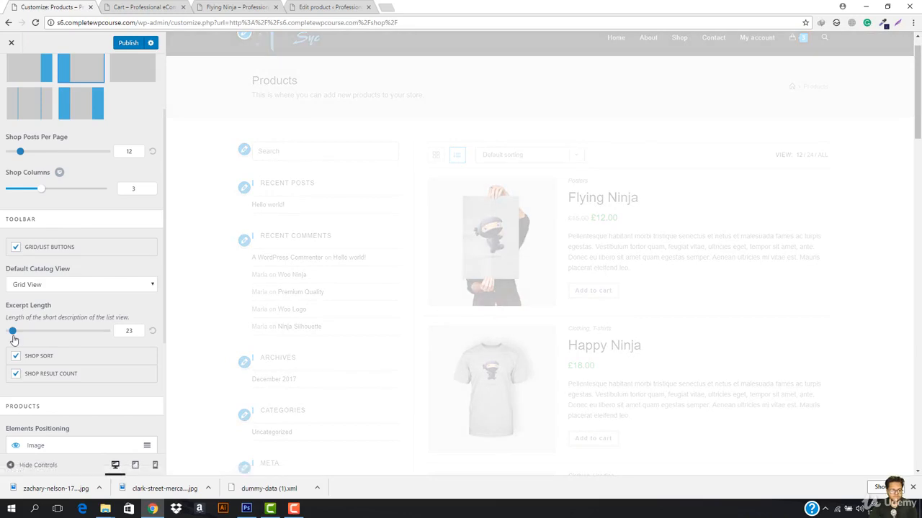
left_click_drag(13, 338, 12, 338)
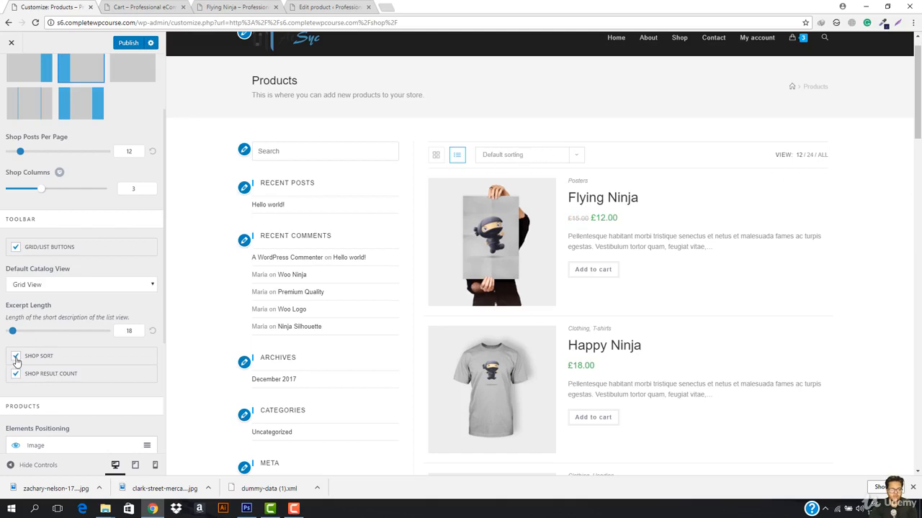
Review the sorting choices offered on the shop page preview, and keep Default sorting.
left_click(536, 165)
key("Down")
key("Down")
key("Down")
key("Down")
key("Down")
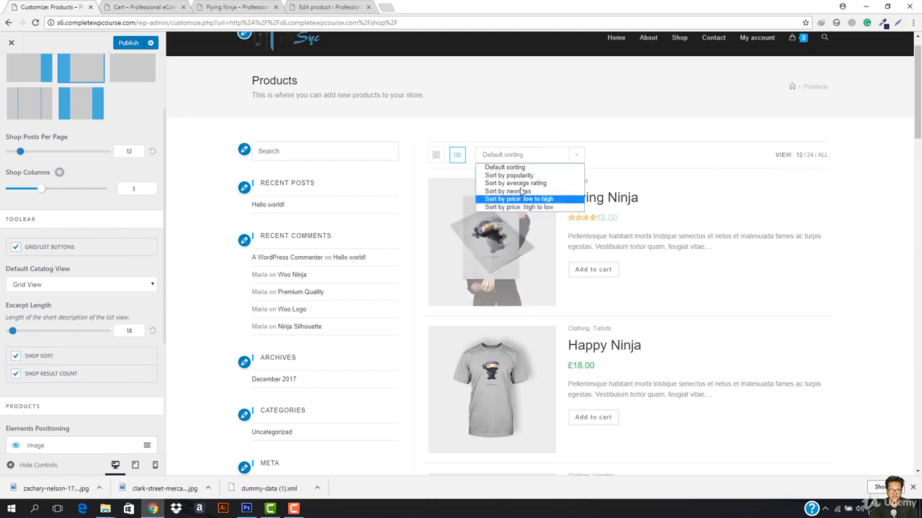
key("Up")
left_click(508, 167)
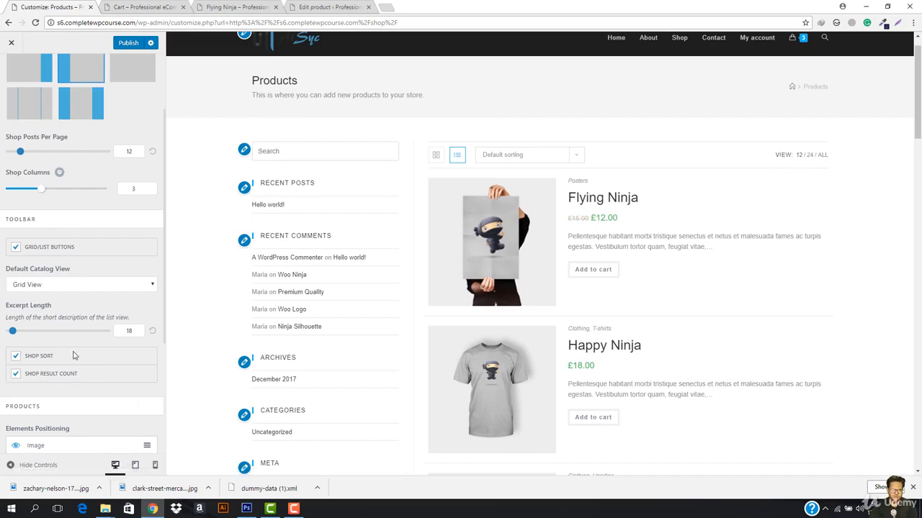
Switch the preview to grid view, try Category above Image in the product elements' positioning, and restore the original order.
scroll(72, 355, "down", 2)
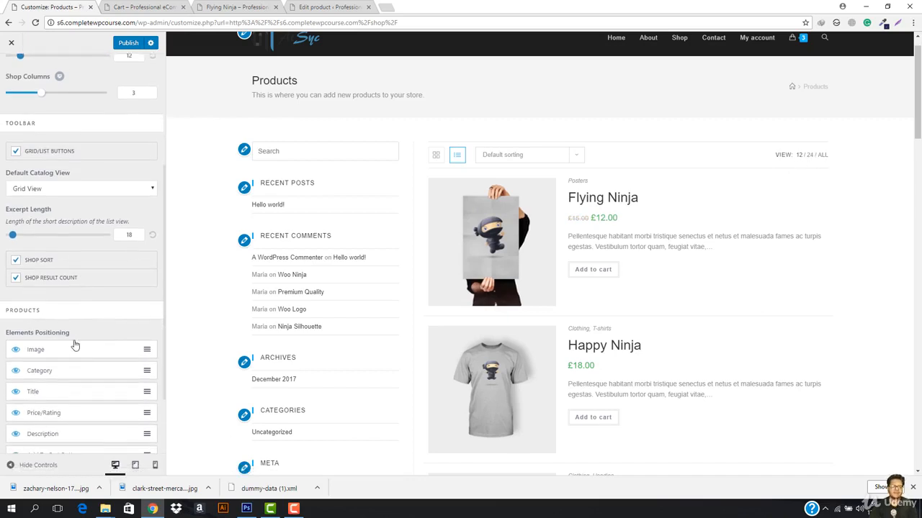
scroll(75, 346, "down", 1)
left_click(436, 155)
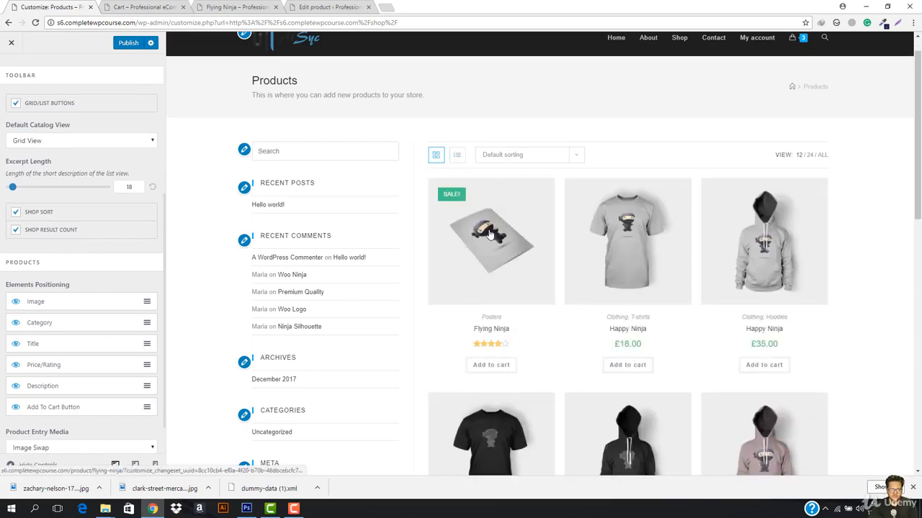
scroll(89, 296, "down", 1)
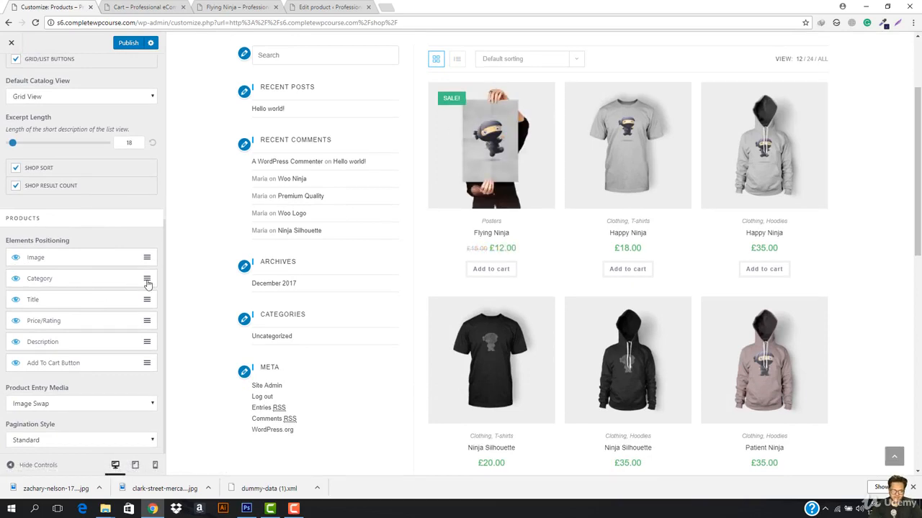
mouse_move(147, 283)
left_mouse_down()
mouse_move(150, 261)
mouse_move(128, 269)
mouse_move(144, 277)
left_mouse_up()
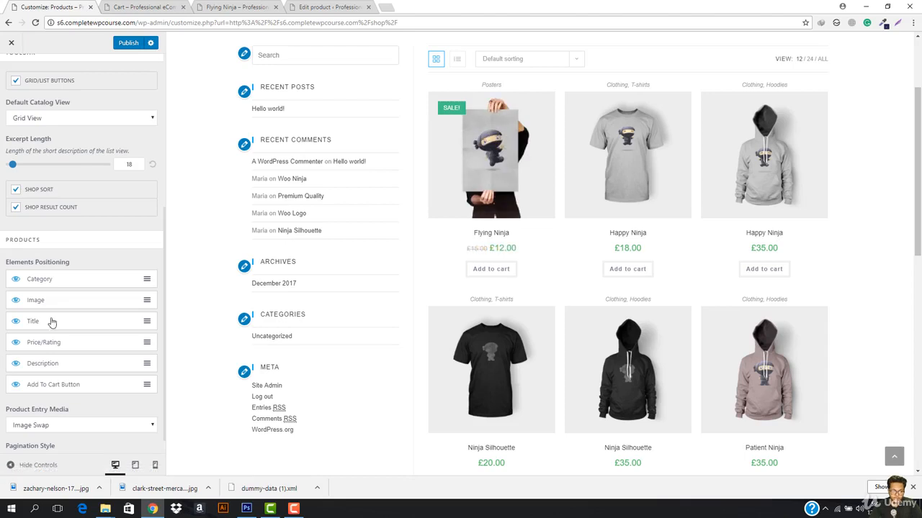
left_click_drag(147, 279, 148, 306)
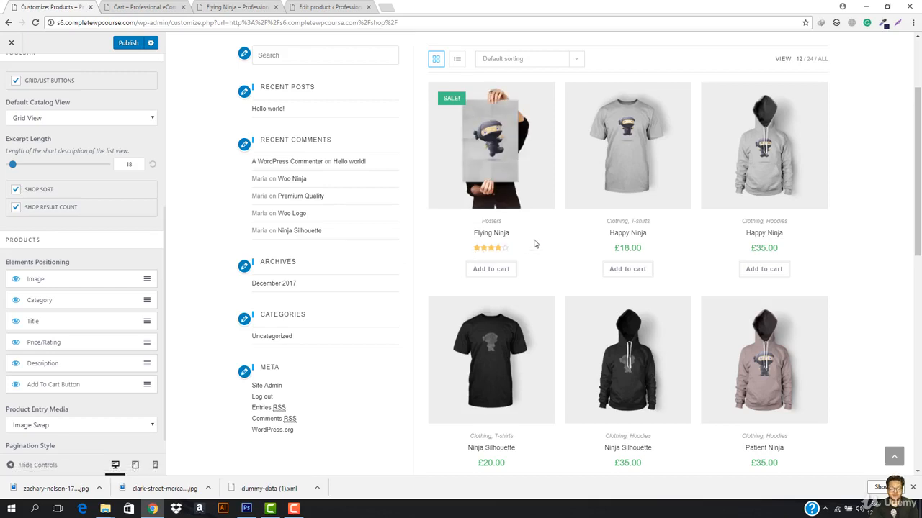
Set the product entry media to Gallery Slider and advance the Flying Ninja product's image slider in the preview.
scroll(73, 362, "down", 1)
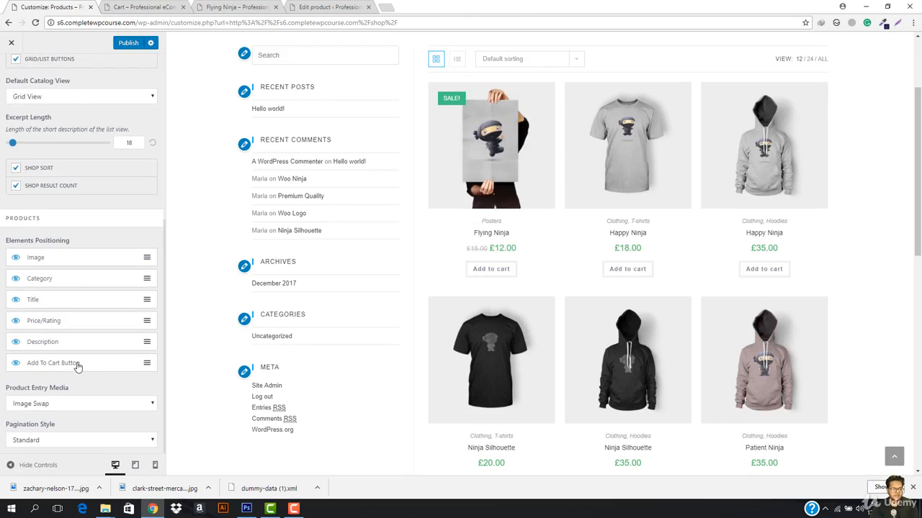
left_click(79, 406)
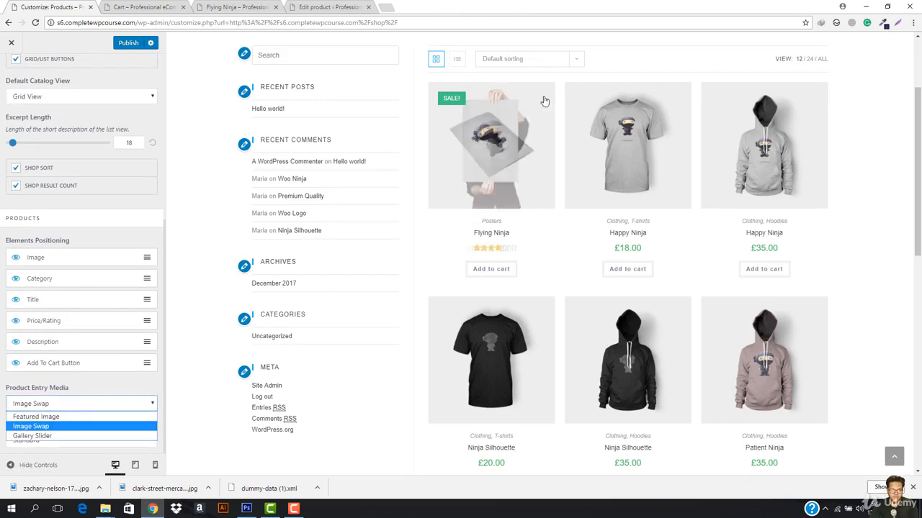
left_click(59, 438)
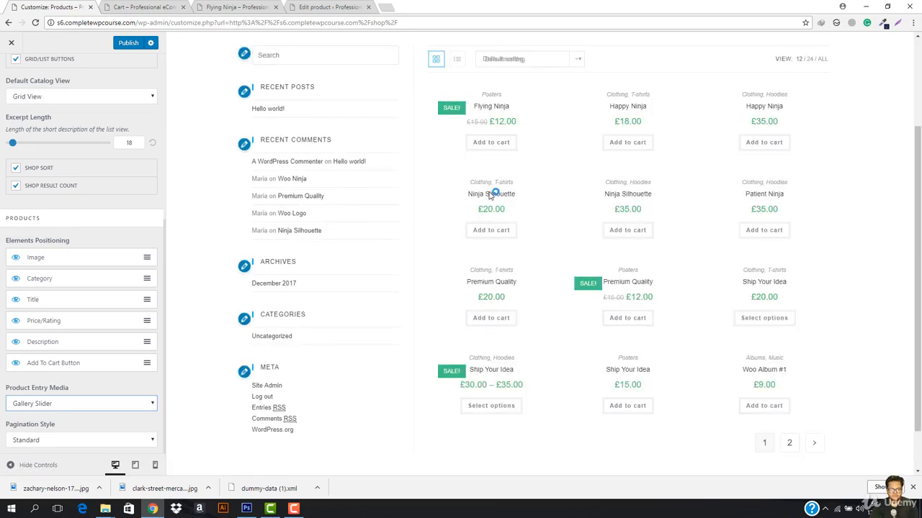
left_click(552, 146)
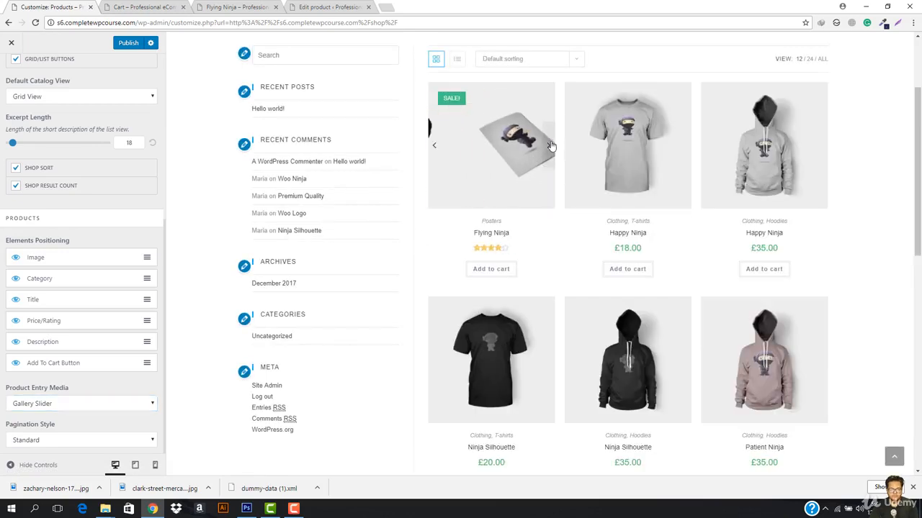
Cycle through the Flying Ninja product's gallery images in the preview, and set the product entry media to Image Swap.
left_click(552, 146)
left_click(552, 147)
left_click(552, 146)
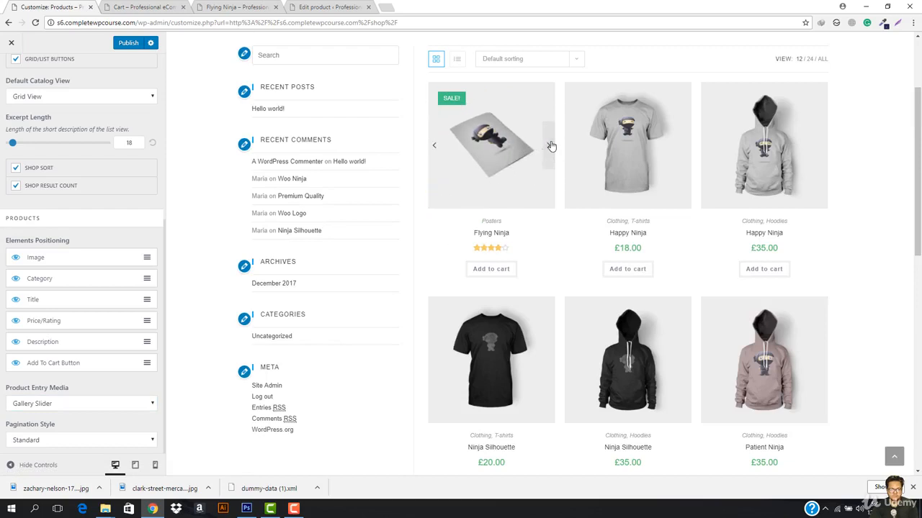
left_click(552, 146)
left_click(551, 146)
left_click(552, 146)
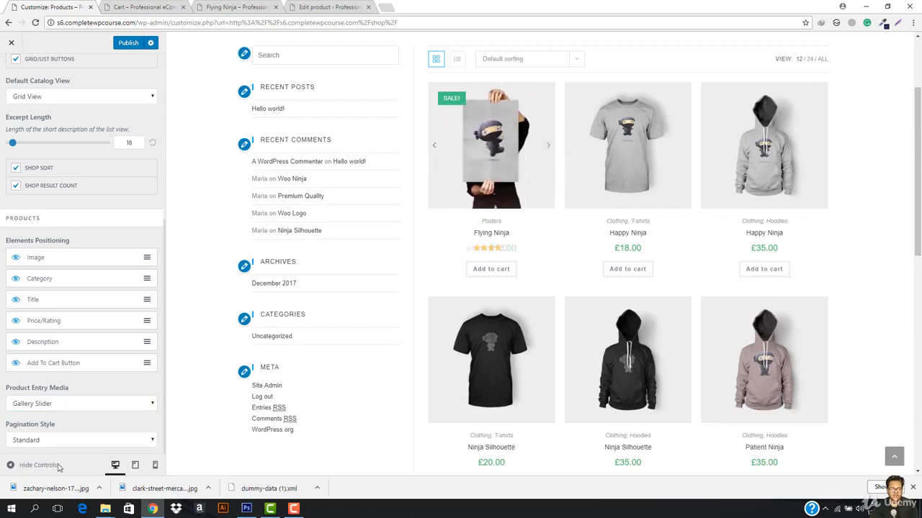
left_click(82, 404)
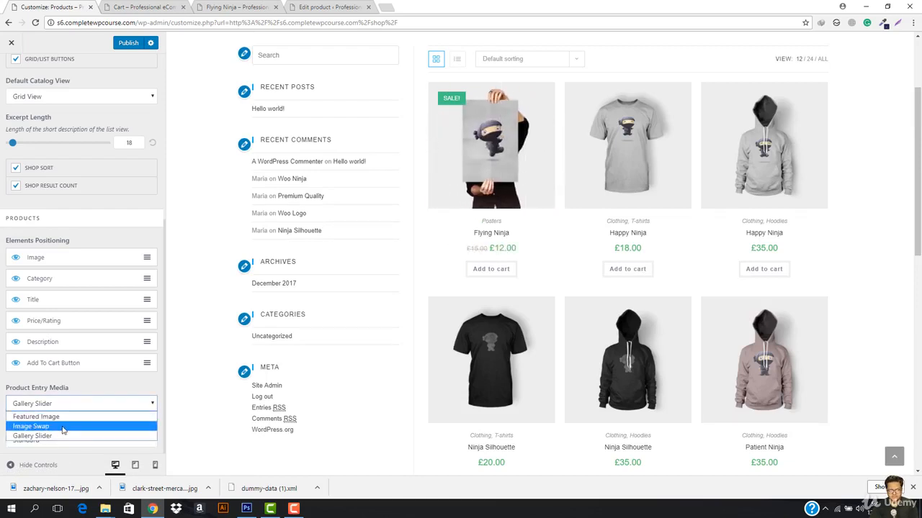
left_click(69, 425)
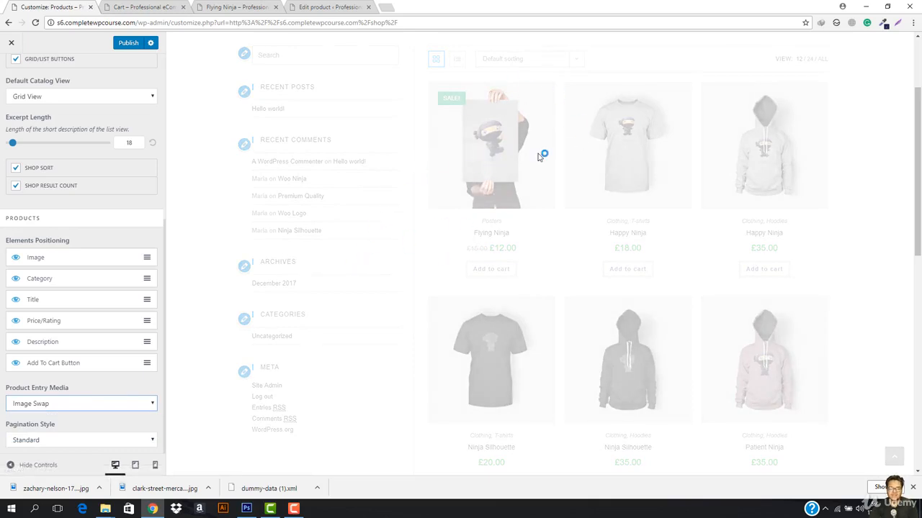
View the back image of the Woo Logo hoodie suggested in the cart, close its page and return to the customizer.
left_click(181, 5)
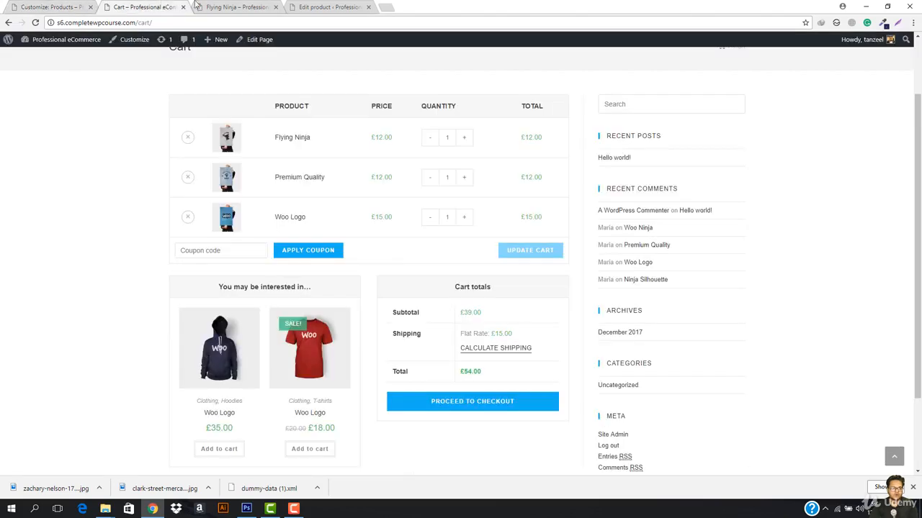
left_click(231, 366)
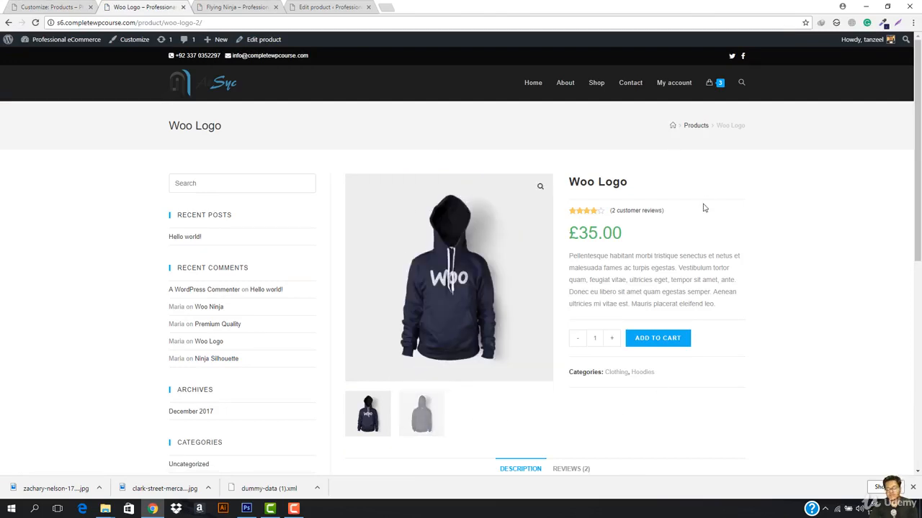
left_click(422, 419)
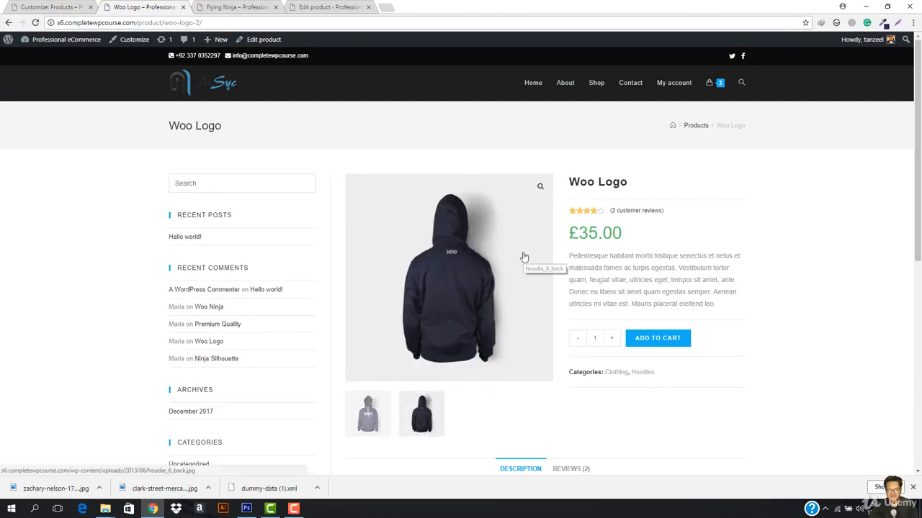
left_click(183, 7)
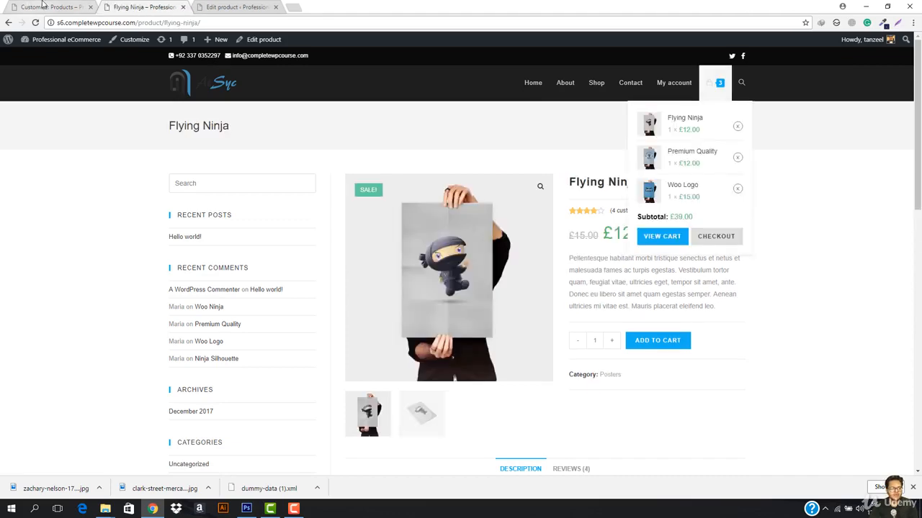
left_click(51, 8)
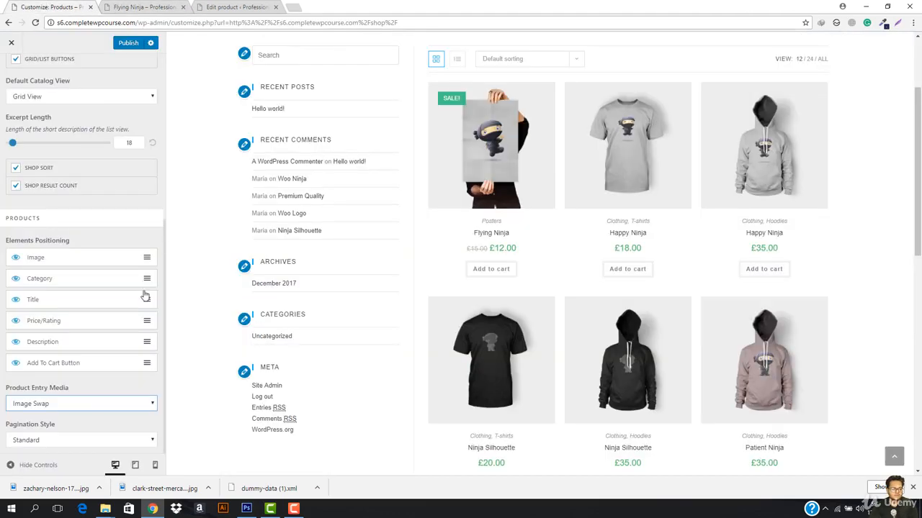
Check the Standard pagination at the end of the shop page preview.
left_click(81, 440)
left_click(81, 441)
scroll(461, 313, "down", 5)
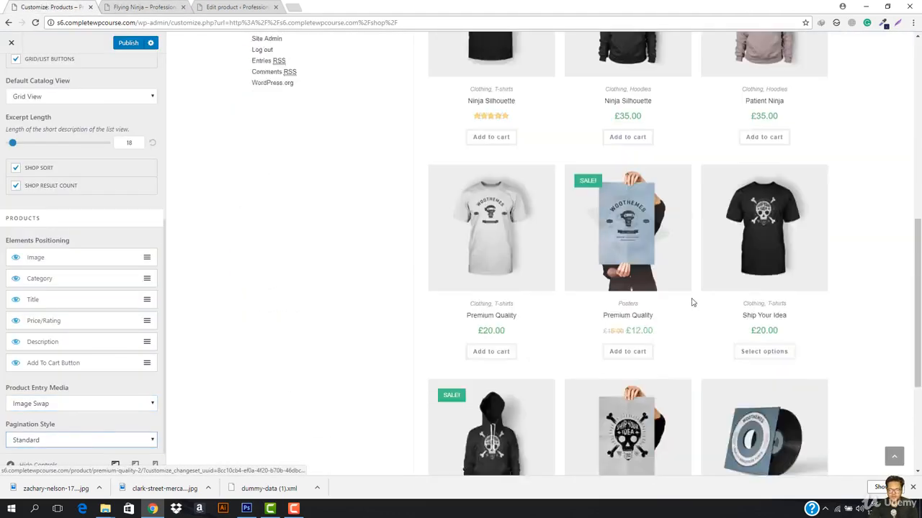
scroll(691, 302, "down", 3)
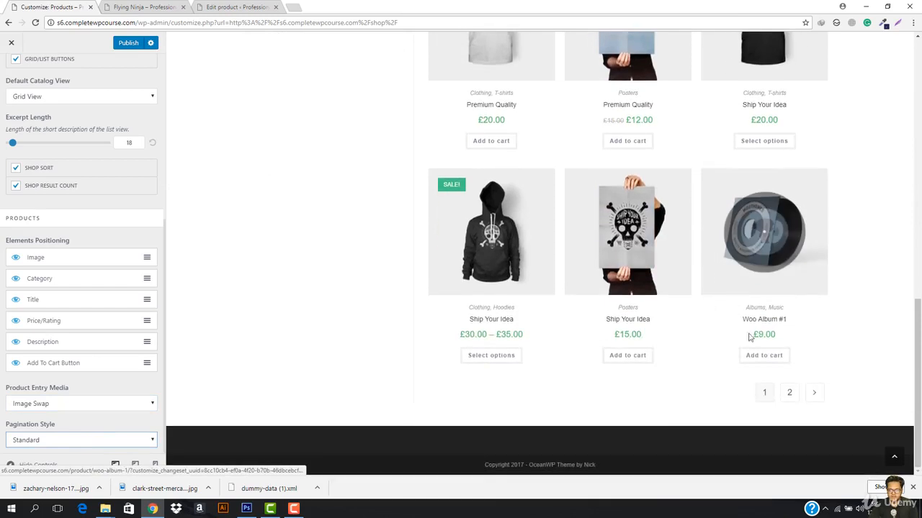
Try the Infinite Scroll pagination style on the shop page preview, and restore Standard.
left_click(84, 446)
left_click(57, 463)
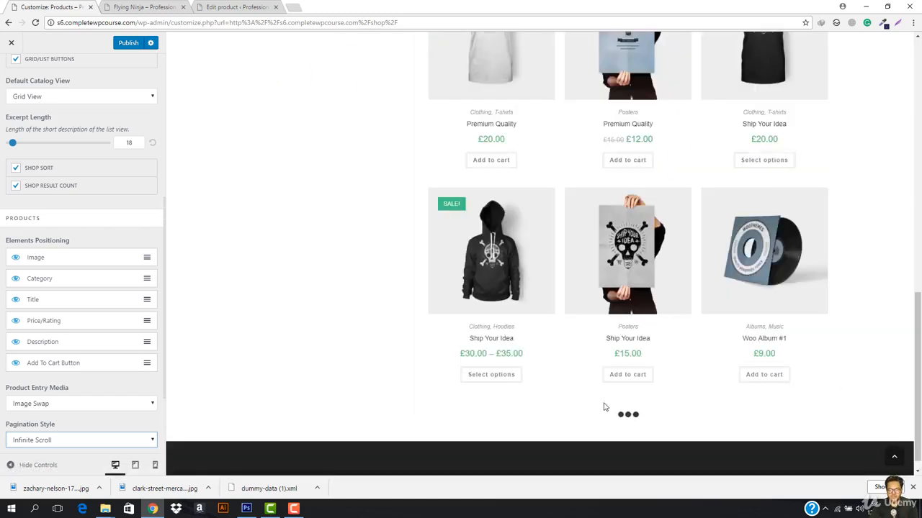
scroll(605, 408, "down", 1)
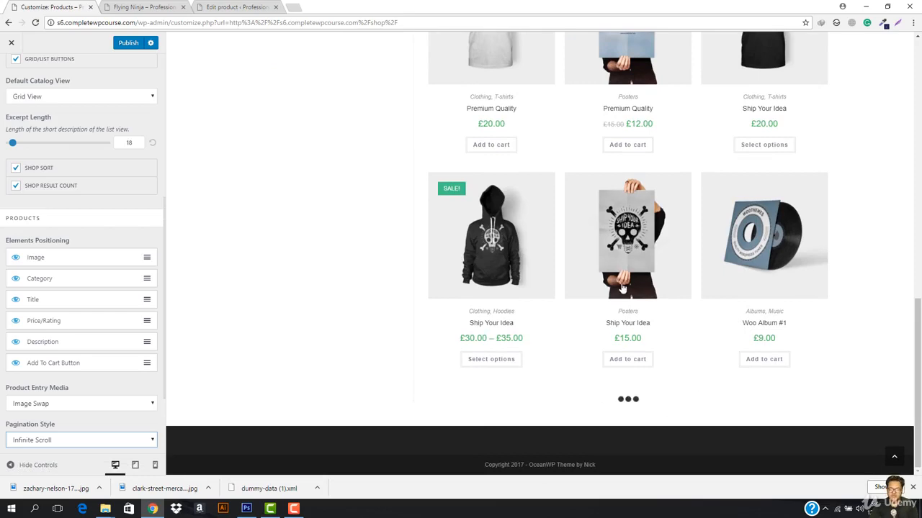
scroll(622, 398, "up", 14)
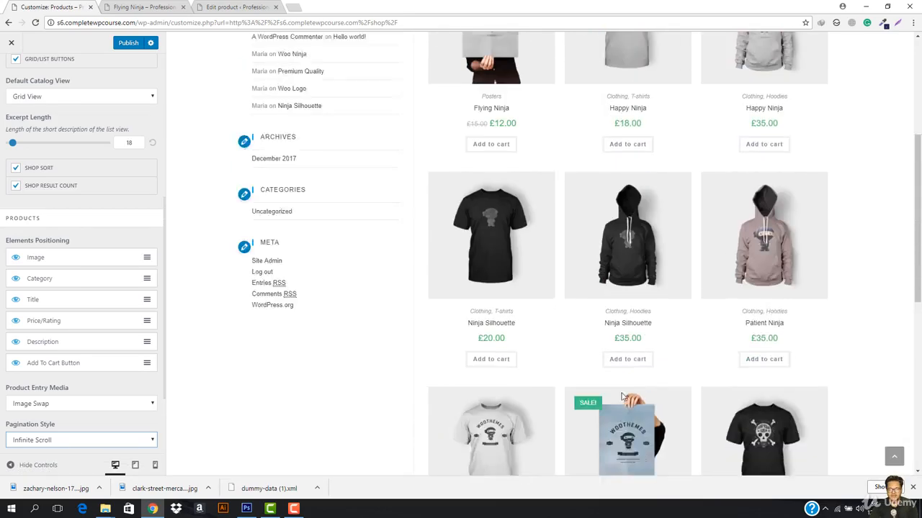
scroll(623, 397, "down", 14)
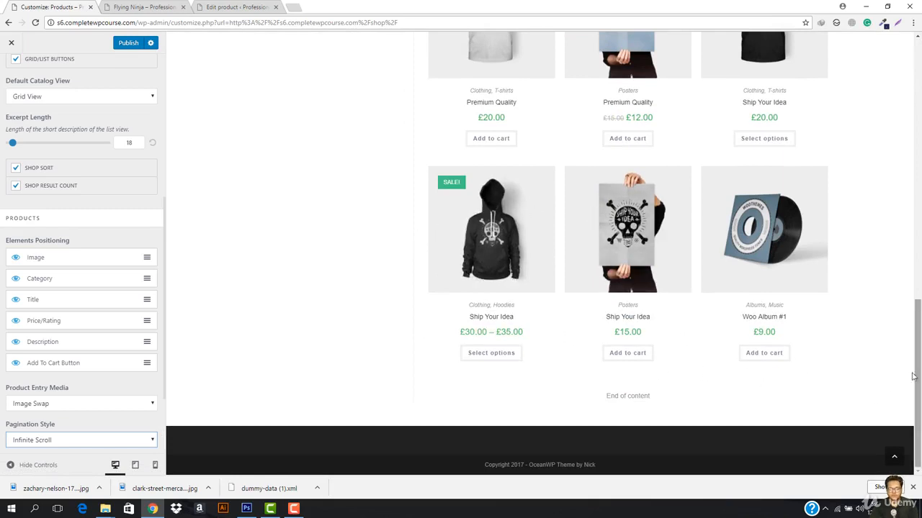
left_click(65, 442)
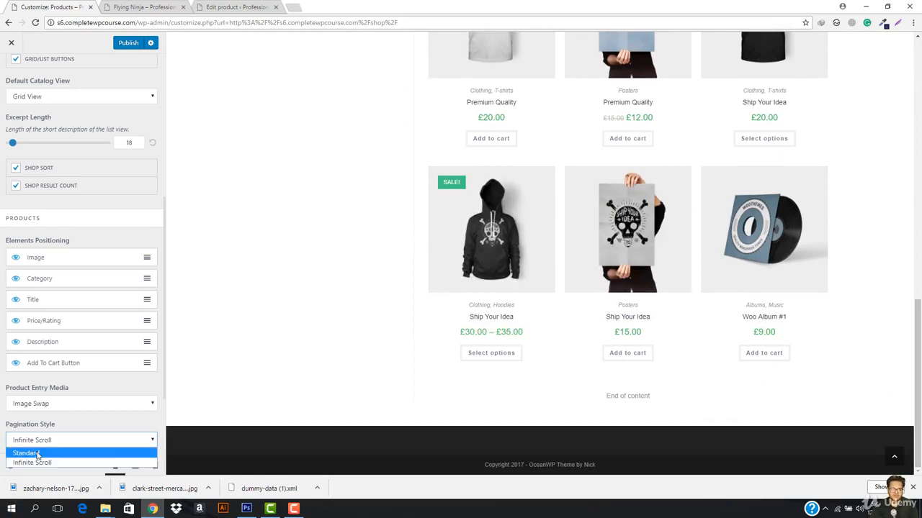
left_click(51, 451)
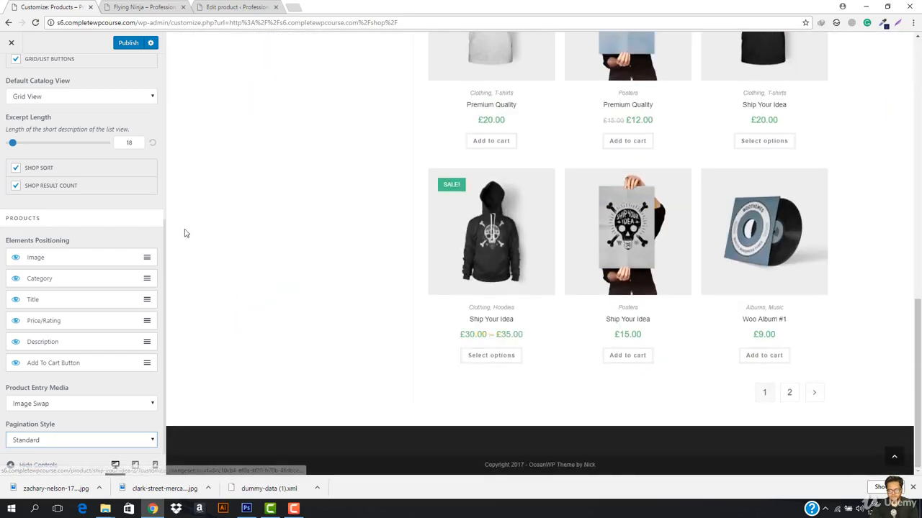
Leave the Archives settings, open WooCommerce's Single settings and look over the product page options.
scroll(20, 165, "up", 1)
scroll(20, 165, "up", 5)
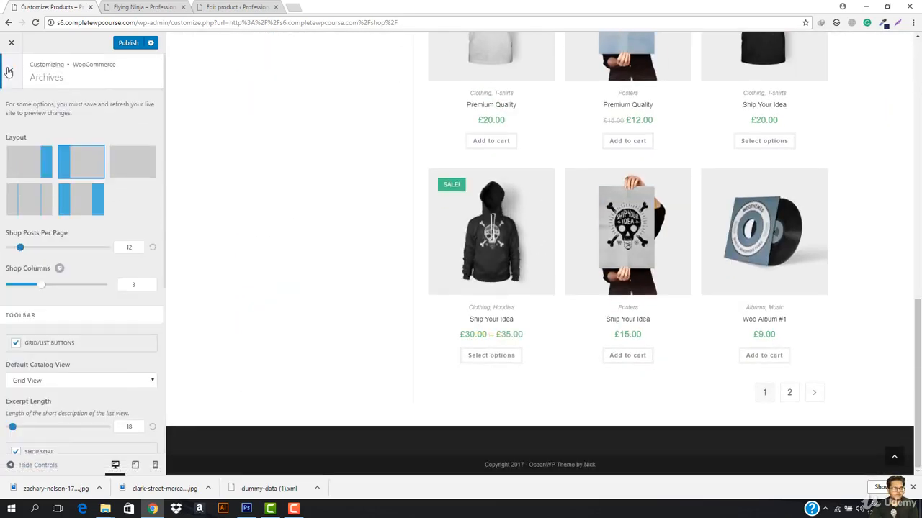
left_click(11, 69)
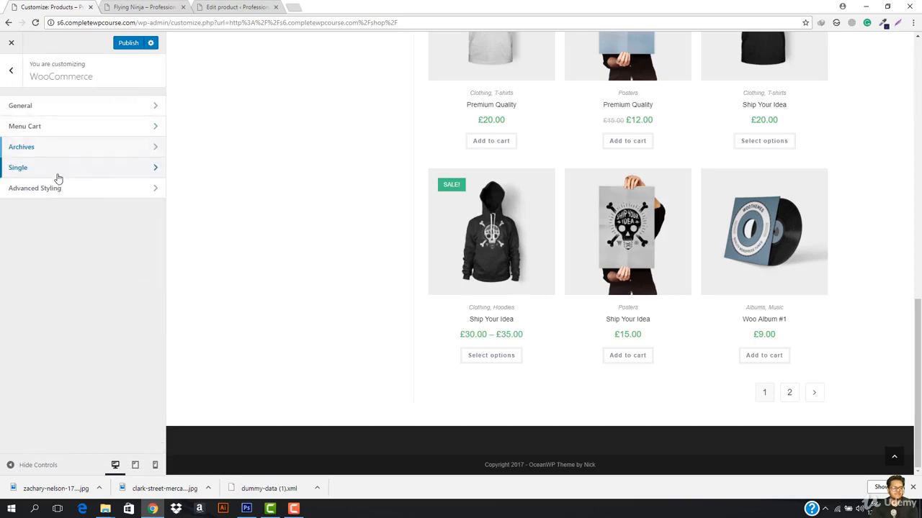
left_click(59, 173)
scroll(425, 229, "up", 10)
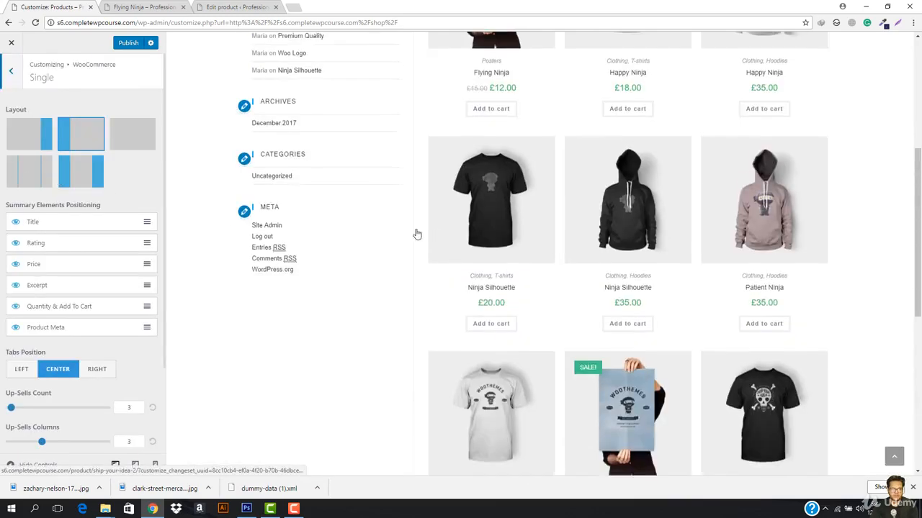
scroll(107, 283, "down", 3)
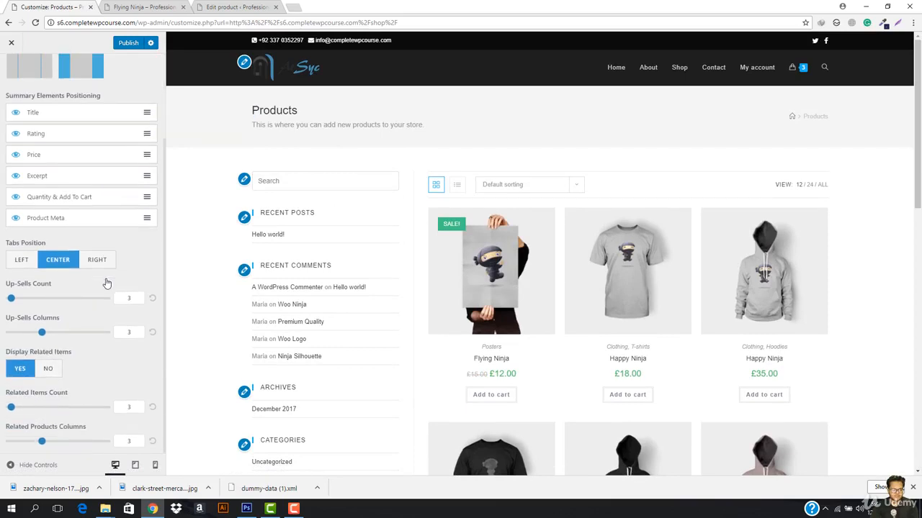
scroll(107, 283, "up", 3)
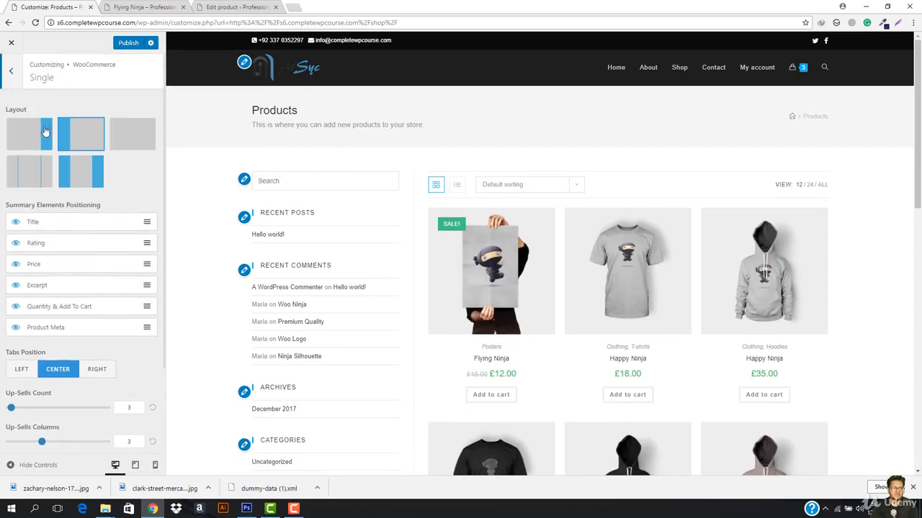
Open the Flying Ninja product page in the preview and review its summary, description tabs and suggested products.
left_click(503, 286)
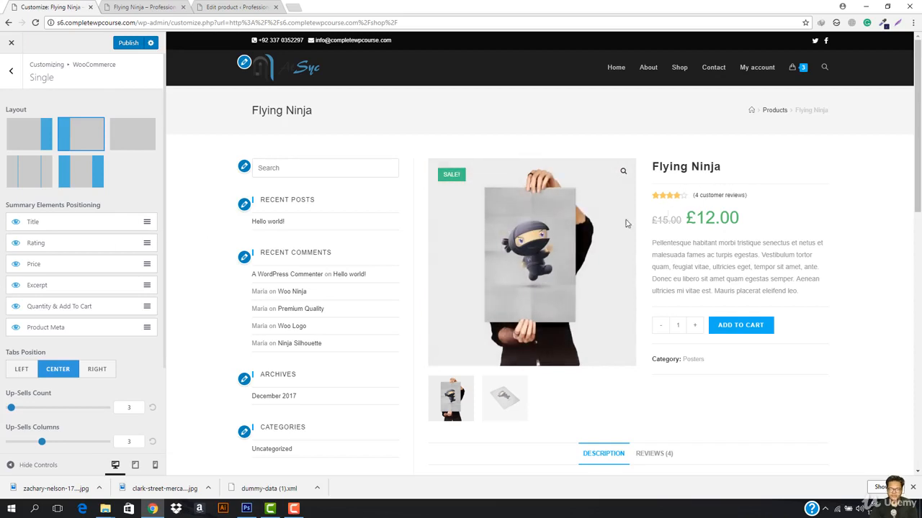
scroll(490, 268, "down", 3)
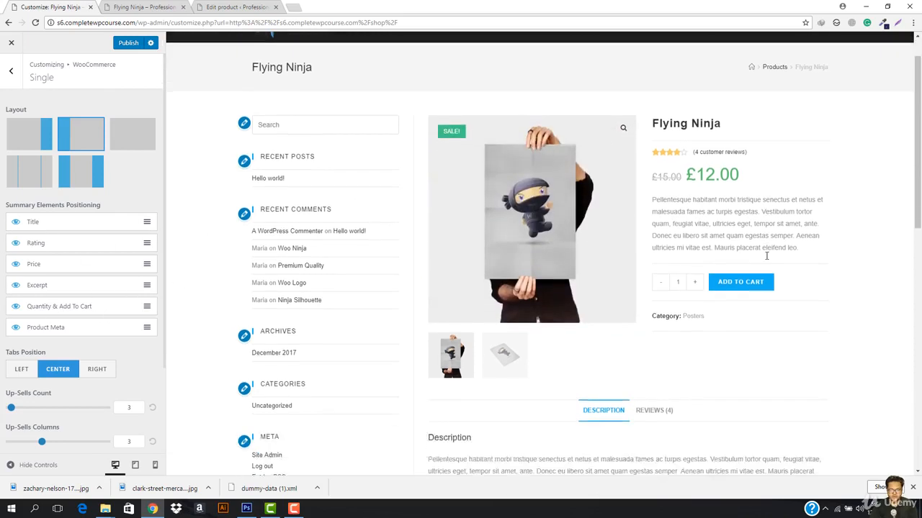
scroll(79, 350, "down", 2)
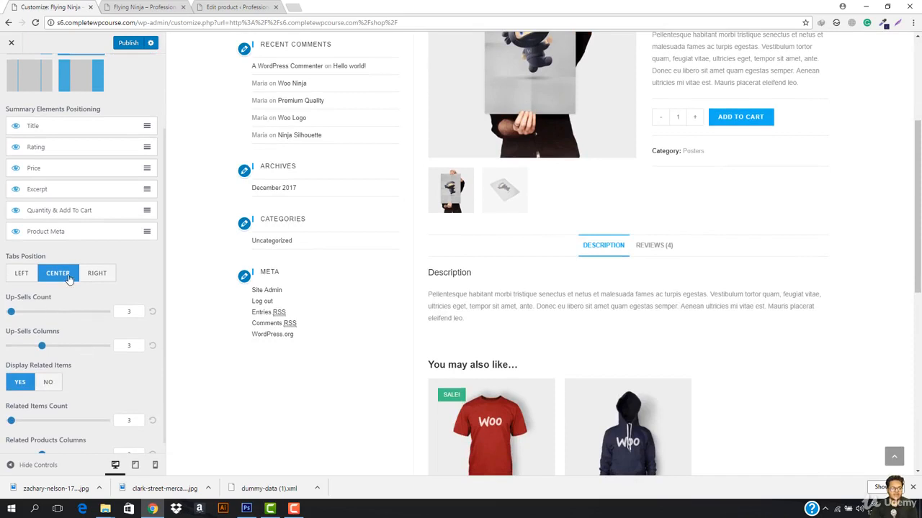
scroll(730, 241, "up", 3)
scroll(644, 330, "down", 2)
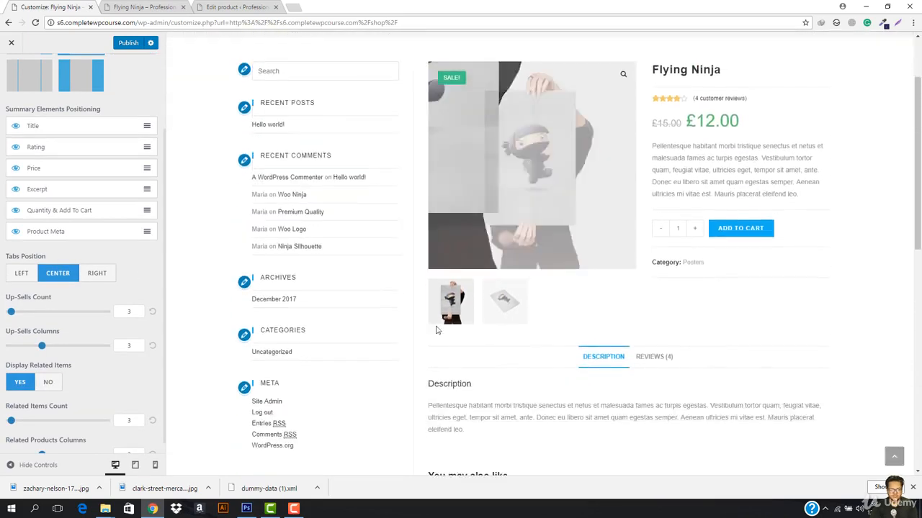
Try the Right and Left tabs positions on the Flying Ninja product page, and restore Center.
left_click(96, 276)
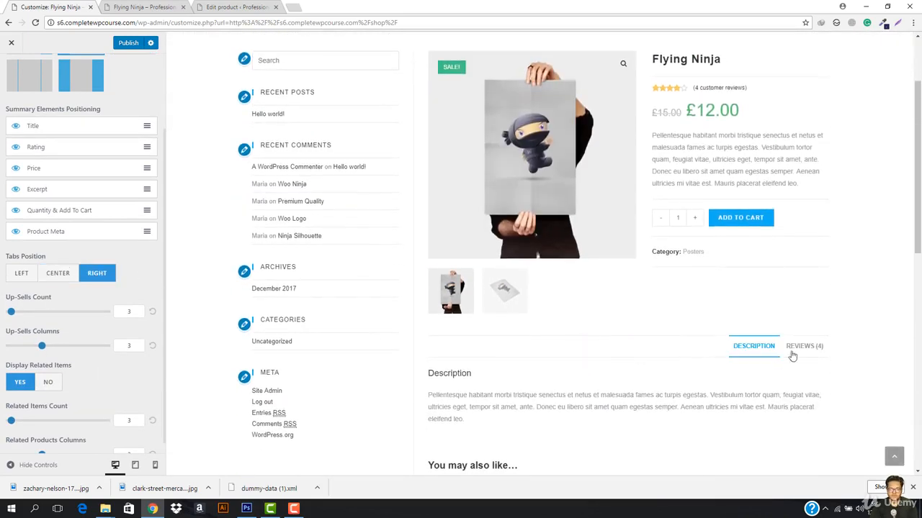
left_click(51, 278)
left_click(22, 277)
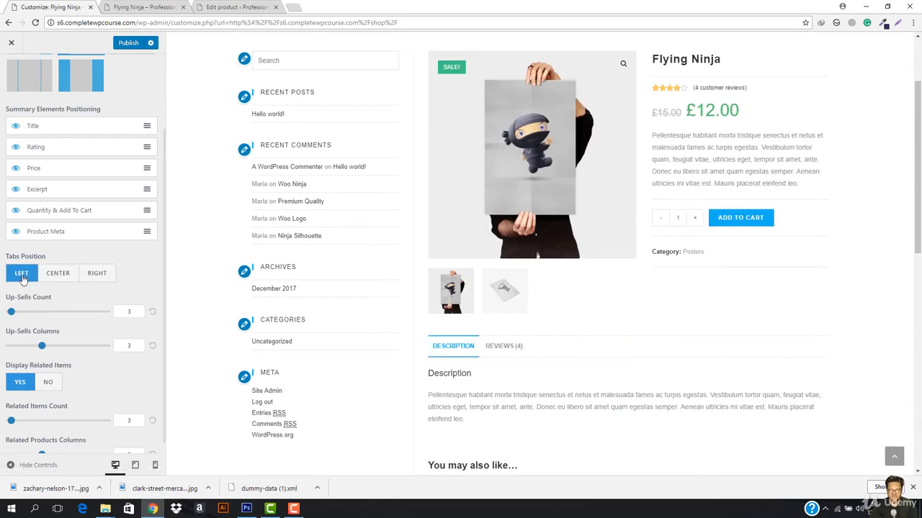
left_click(64, 283)
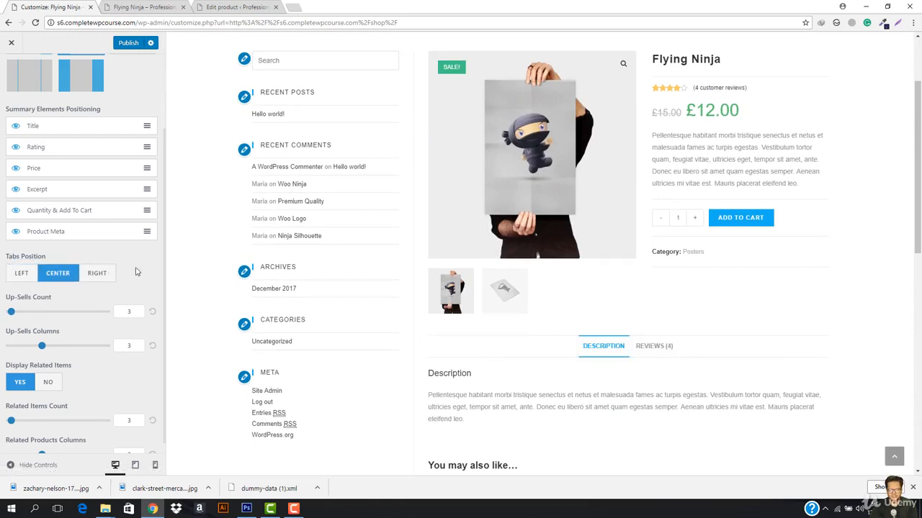
Try up-sells counts of 1 and 9 on the product page, and reset the count to its default.
scroll(93, 334, "down", 1)
scroll(438, 325, "down", 5)
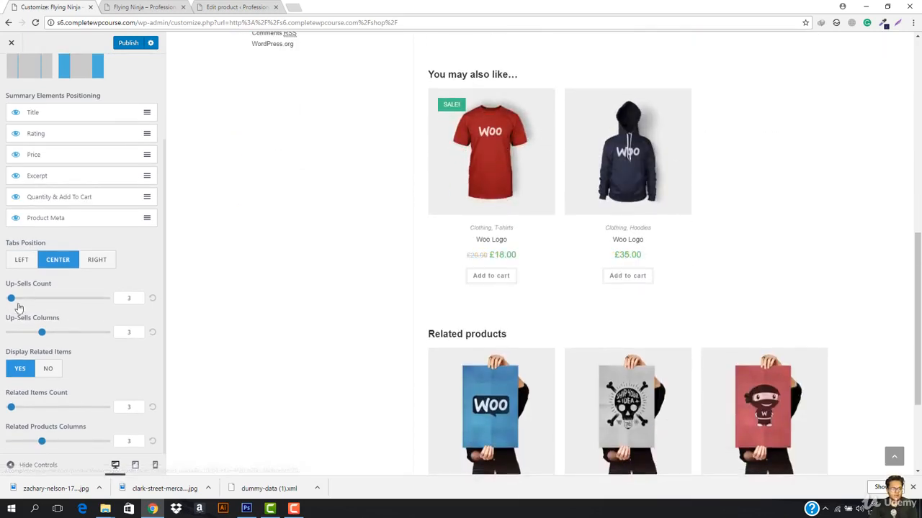
mouse_move(11, 300)
left_mouse_down()
mouse_move(31, 298)
mouse_move(3, 301)
left_mouse_up()
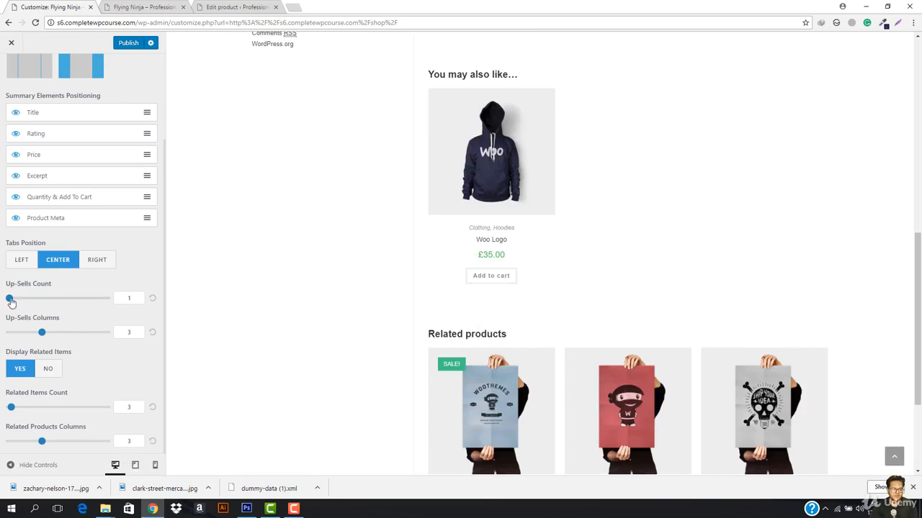
left_click_drag(10, 301, 16, 302)
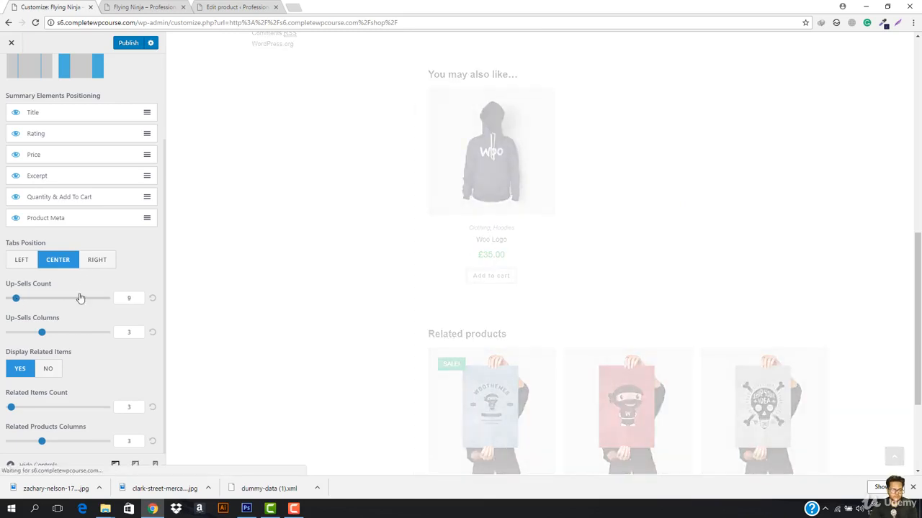
left_click(152, 299)
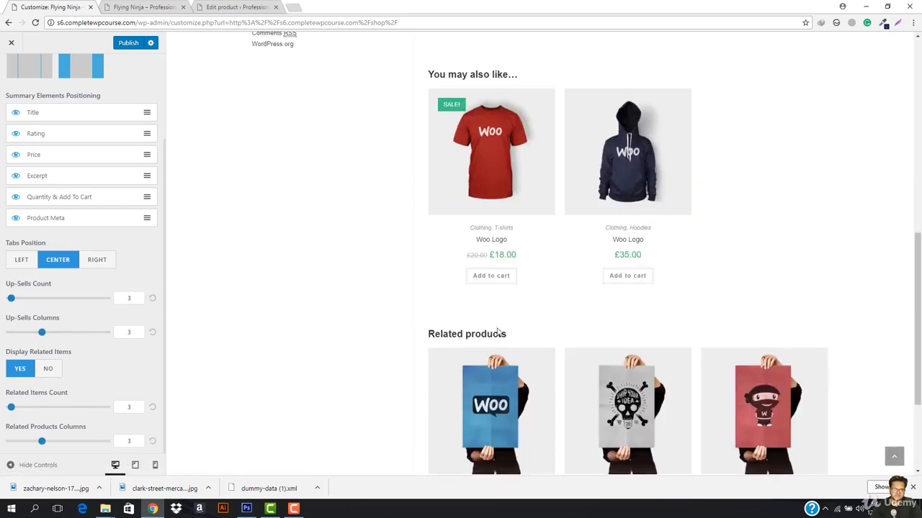
Review the related products on the Flying Ninja page, and return to the list of WooCommerce settings sections.
scroll(489, 330, "down", 3)
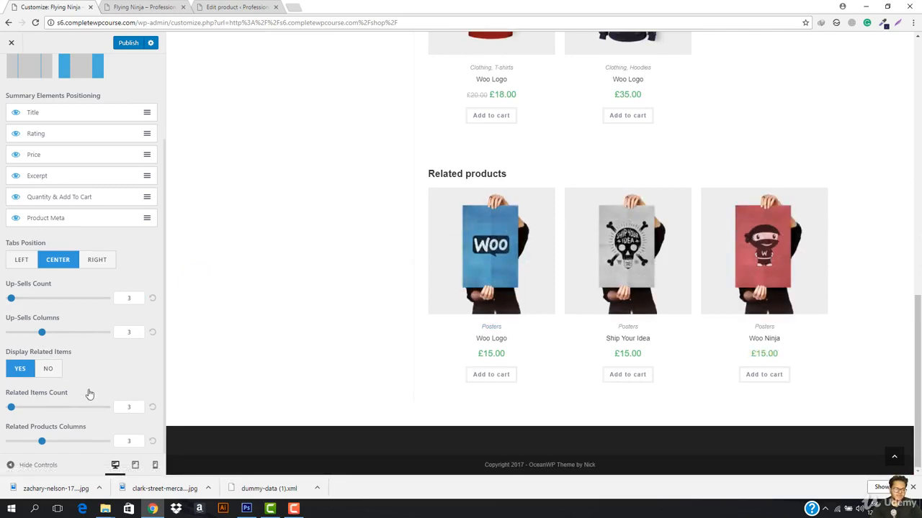
scroll(88, 393, "up", 2)
left_click(11, 71)
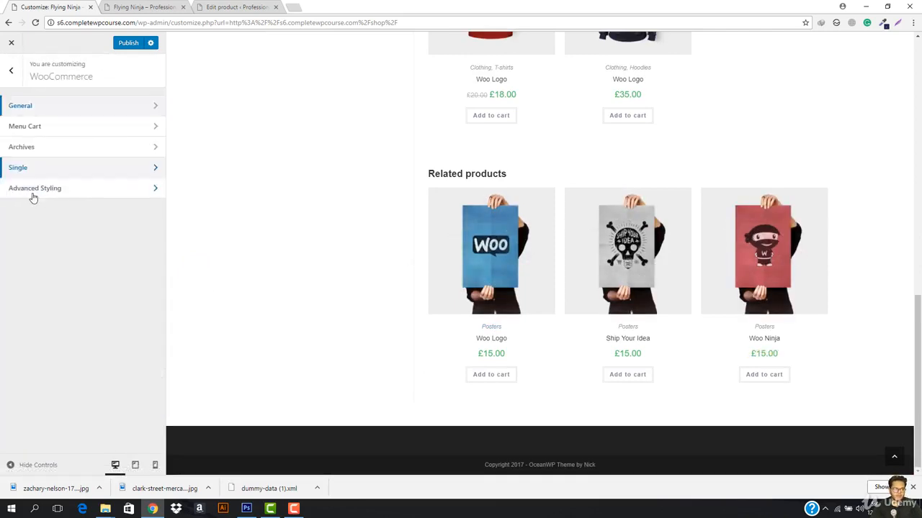
Open the WooCommerce Advanced Styling settings and show the Shop page in the preview.
left_click(153, 188)
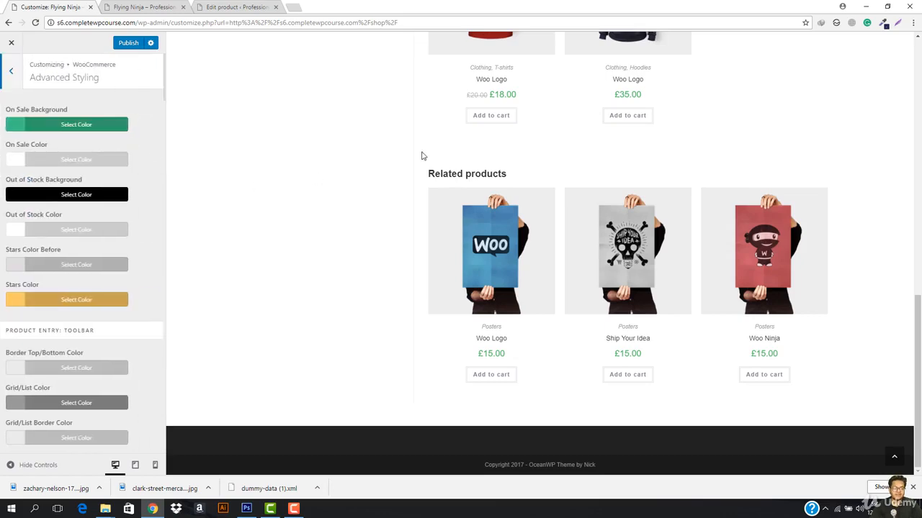
scroll(422, 156, "up", 15)
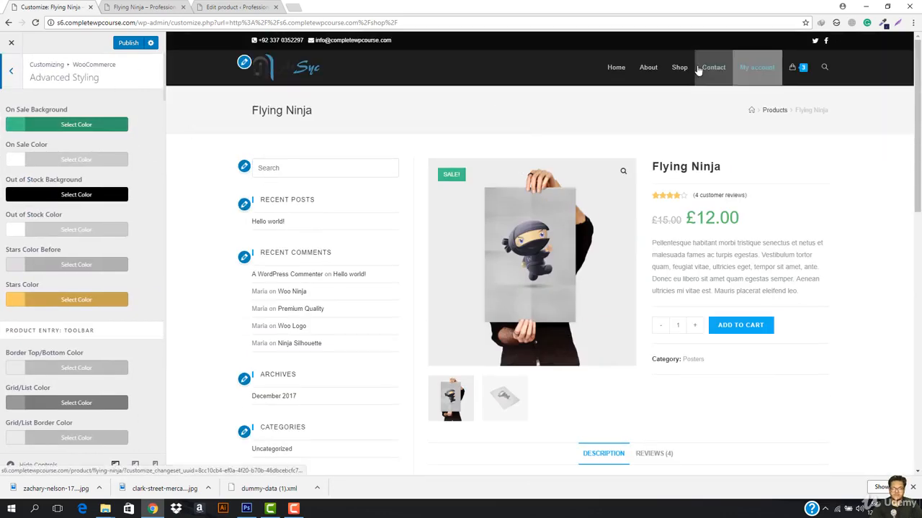
left_click(677, 70)
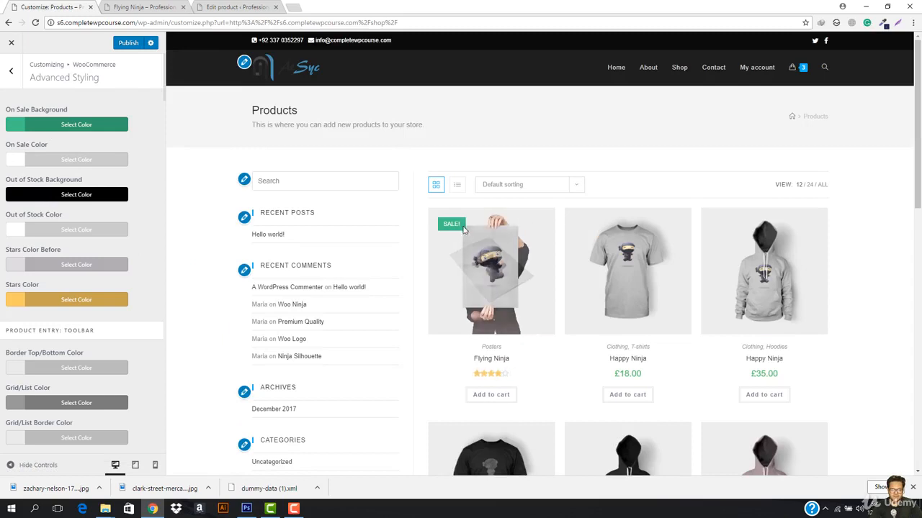
Set the On Sale Background color of the sale badge to red #ff5151.
left_click(53, 129)
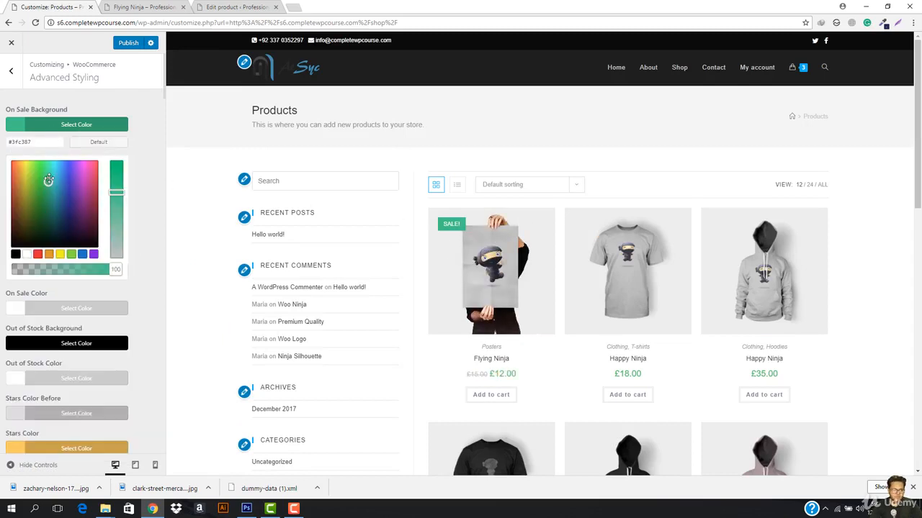
left_click_drag(49, 182, 2, 151)
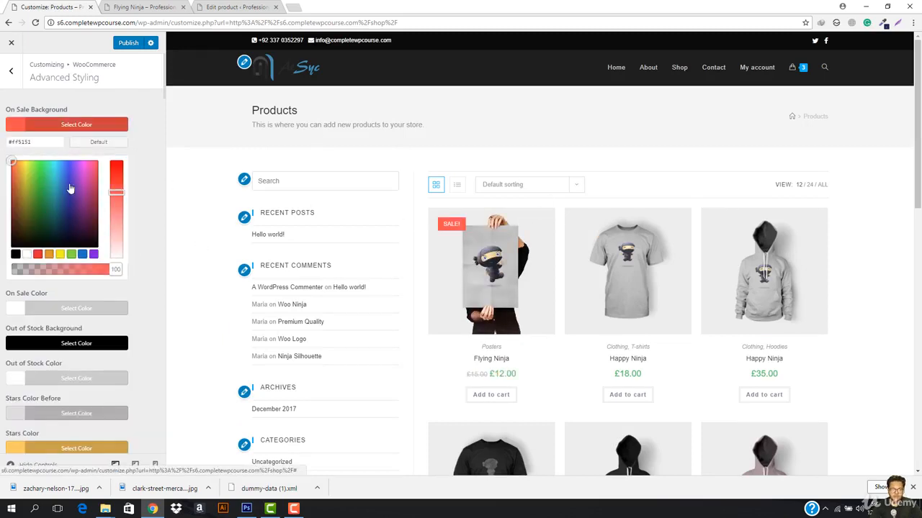
left_click(32, 130)
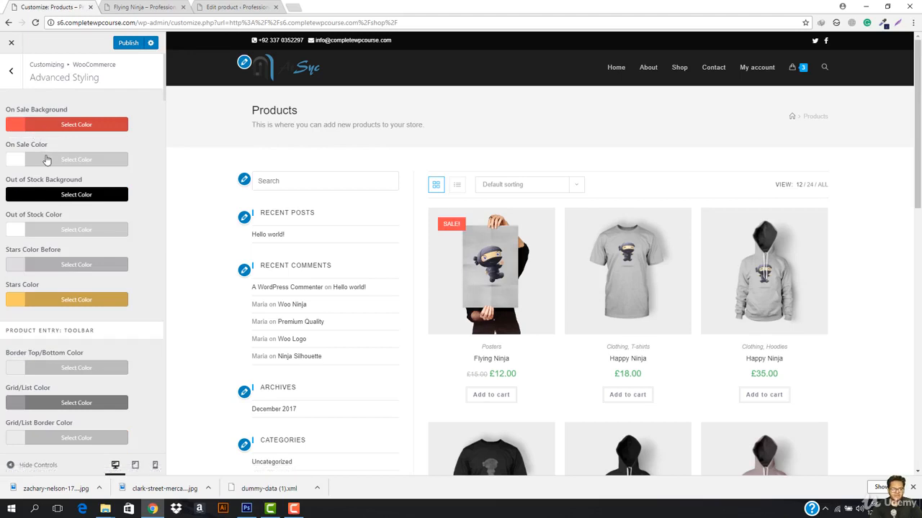
Set the On Sale Color of the sale badge's text to black.
left_click(47, 160)
left_click_drag(38, 219, 4, 314)
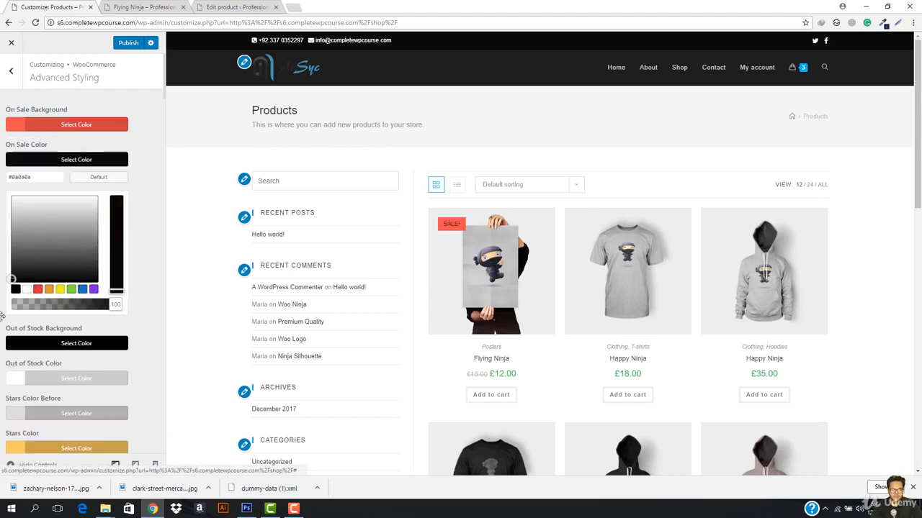
left_click(16, 294)
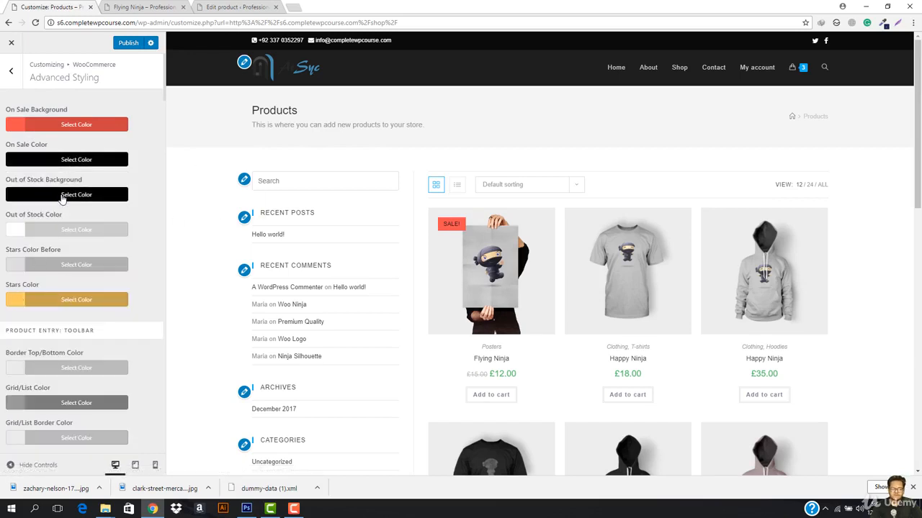
Try the lighter grey #b2b2b2 as the product toolbar's Grid/List Color, and reset it to its default.
scroll(62, 199, "down", 1)
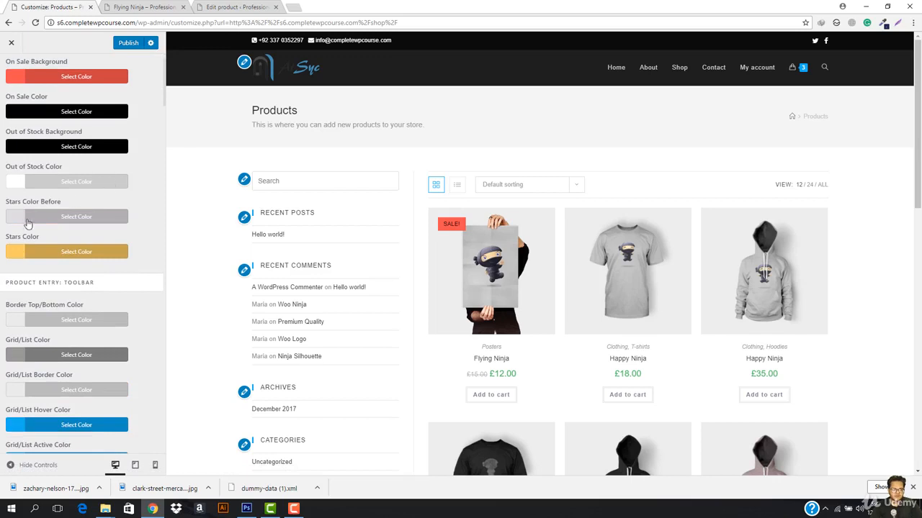
scroll(35, 221, "down", 1)
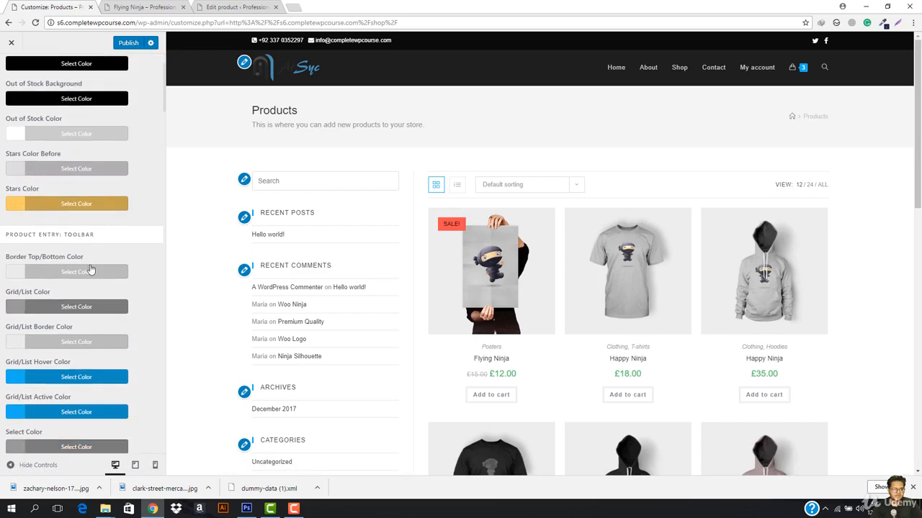
scroll(405, 207, "down", 1)
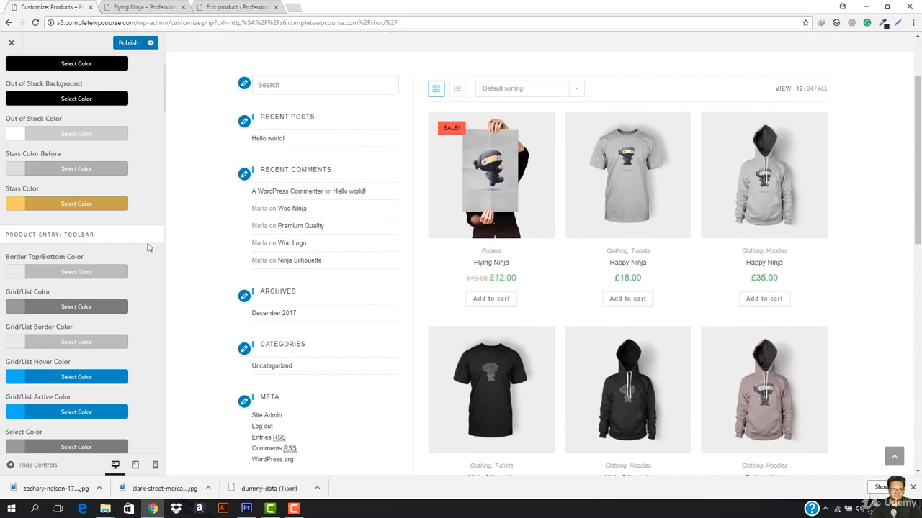
scroll(84, 295, "down", 1)
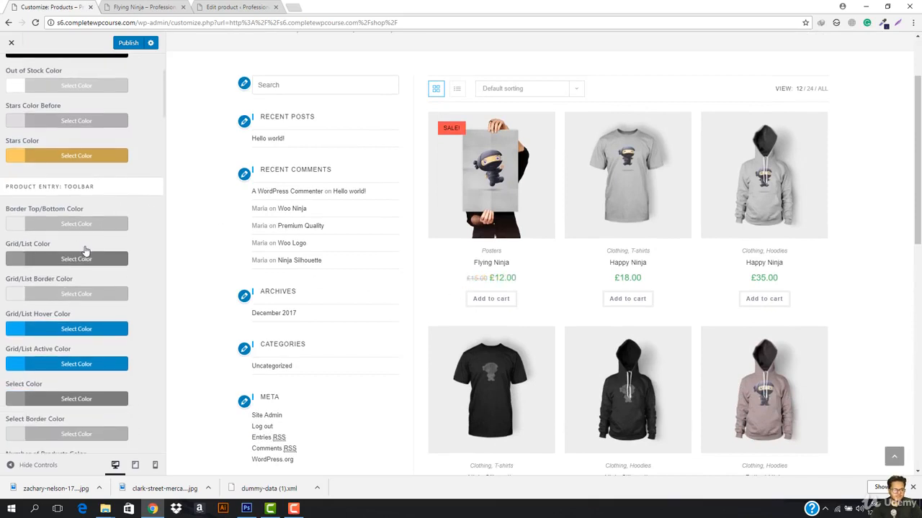
left_click(75, 259)
left_click_drag(60, 307, 52, 327)
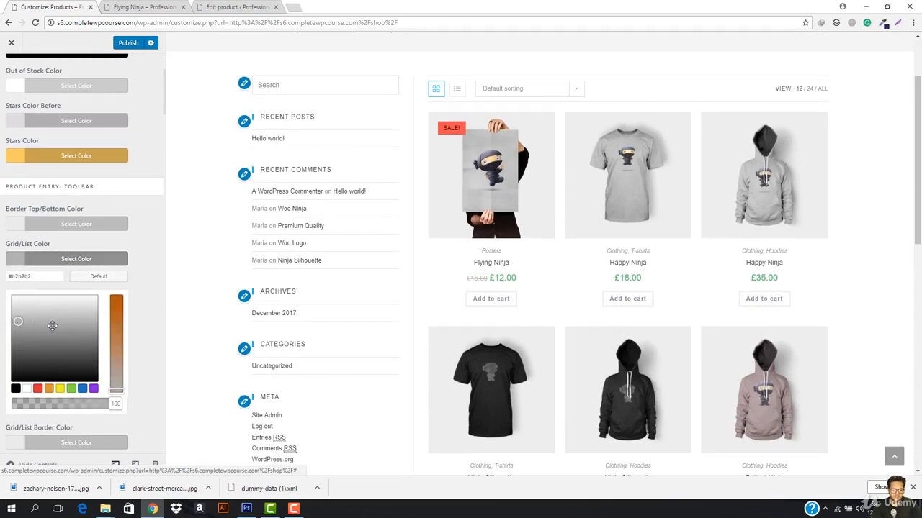
left_click(91, 276)
left_click(91, 265)
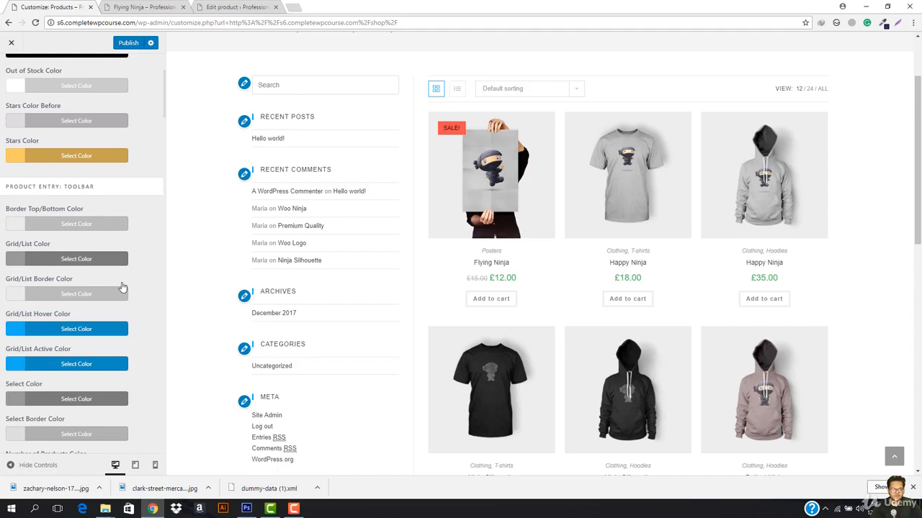
Try a lighter grey as the product toolbar's Select Color, and reset it to its default.
scroll(122, 288, "down", 1)
scroll(88, 300, "down", 1)
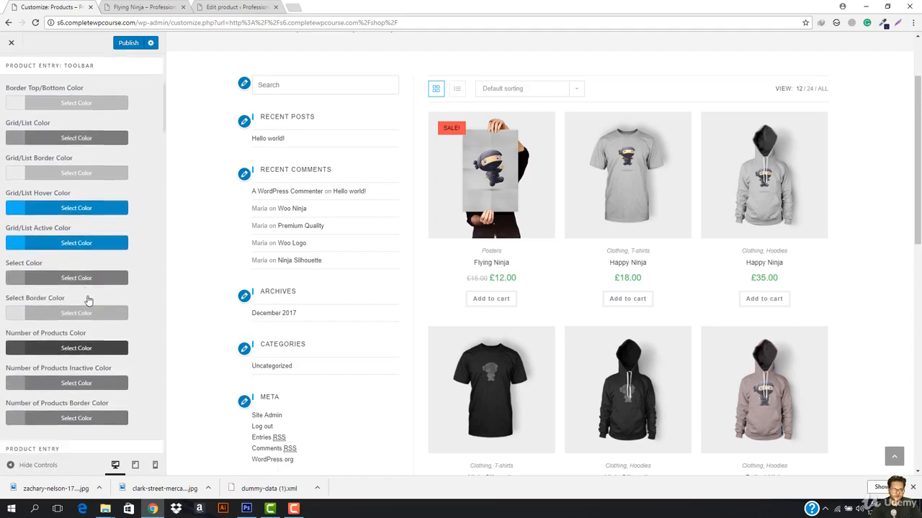
scroll(88, 300, "down", 1)
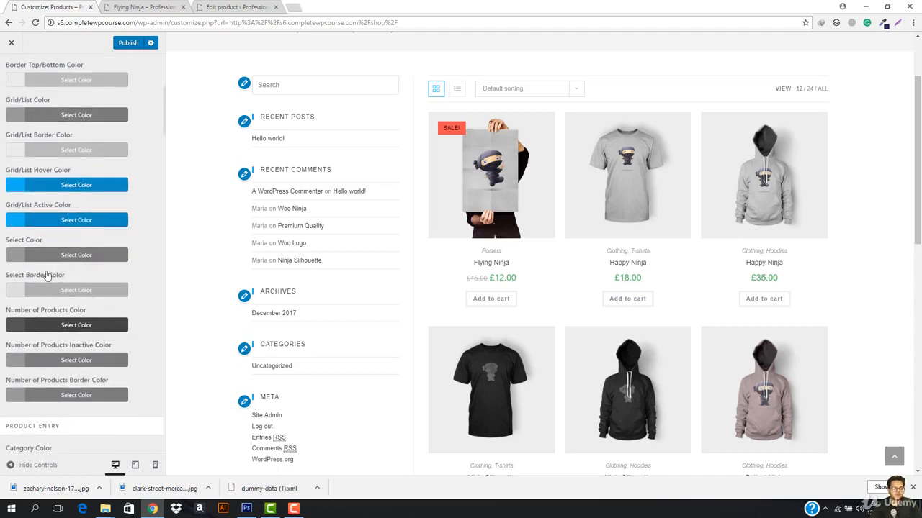
left_click(69, 261)
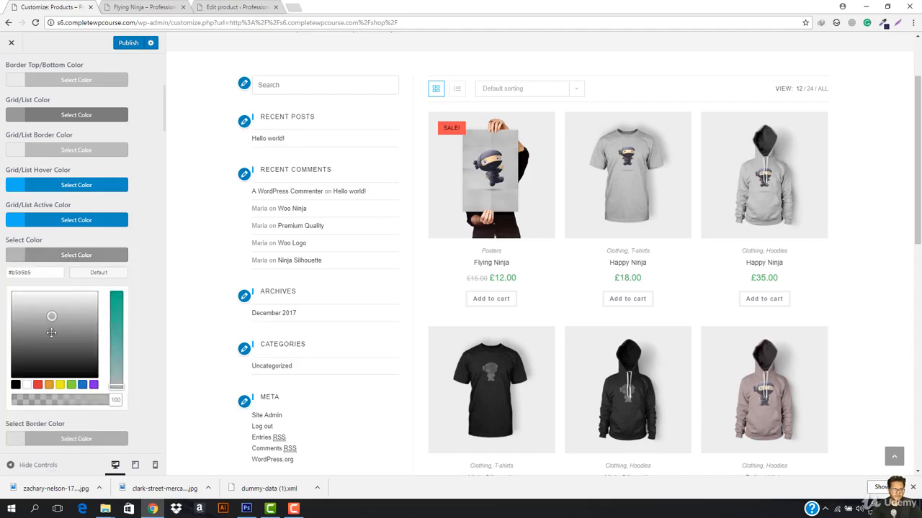
left_click(99, 272)
left_click(79, 257)
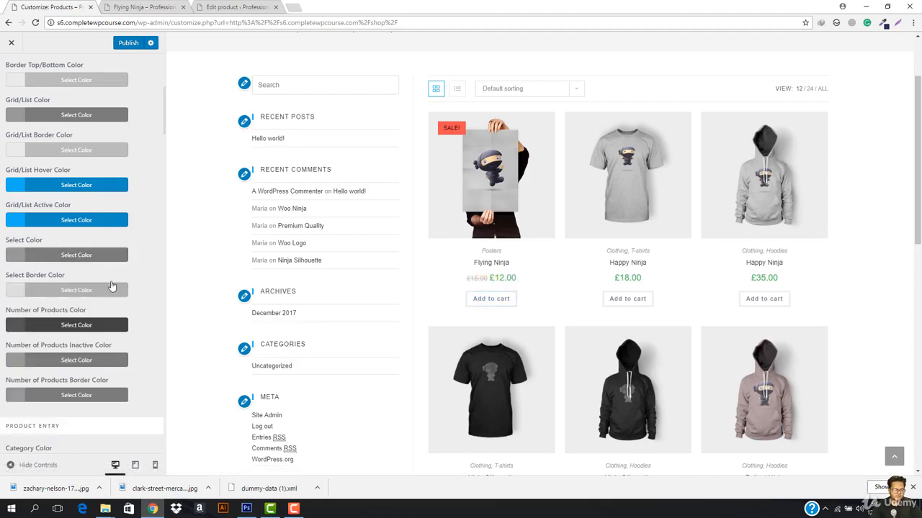
Review the Product Entry and Add To Cart color options and compare them with the shop page preview.
scroll(108, 291, "down", 3)
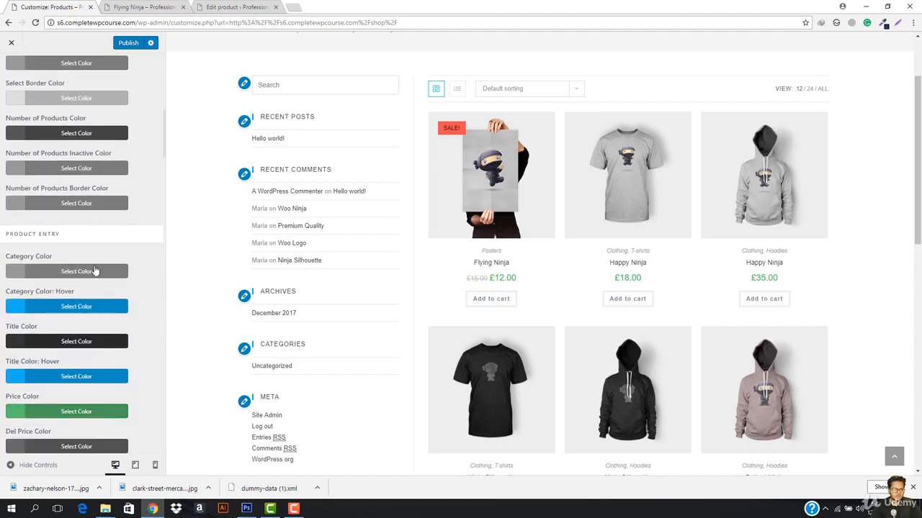
scroll(94, 270, "down", 2)
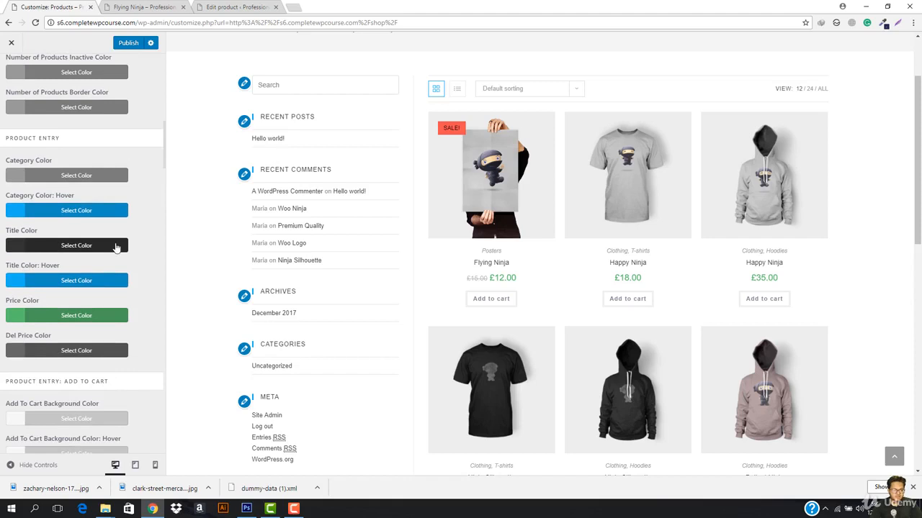
scroll(73, 309, "down", 2)
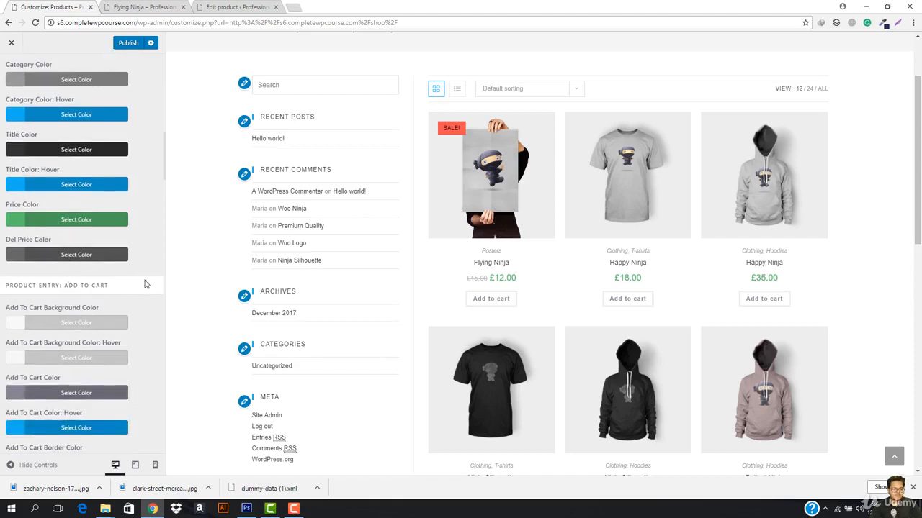
scroll(144, 284, "down", 1)
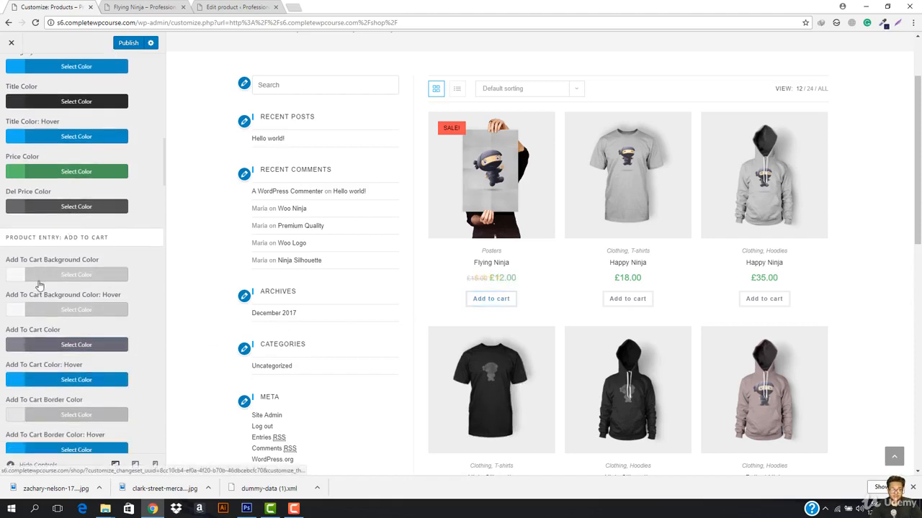
scroll(43, 288, "up", 3)
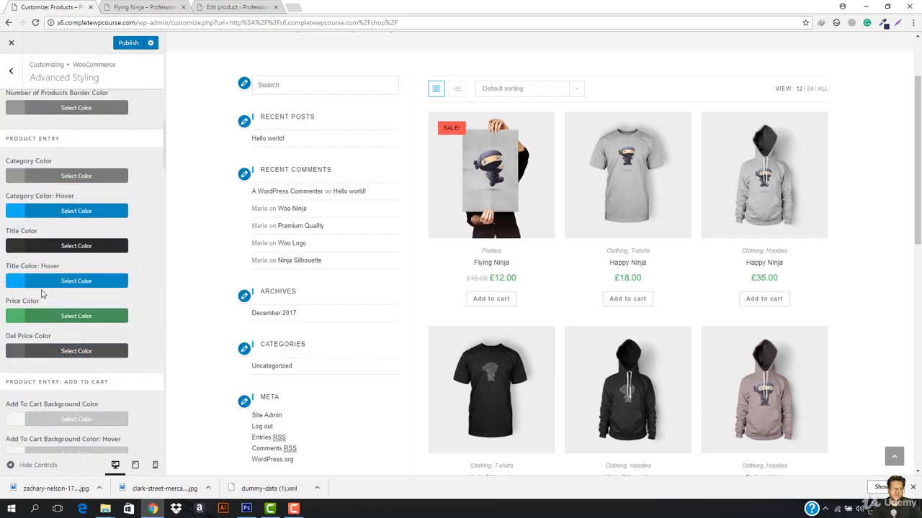
scroll(288, 216, "up", 3)
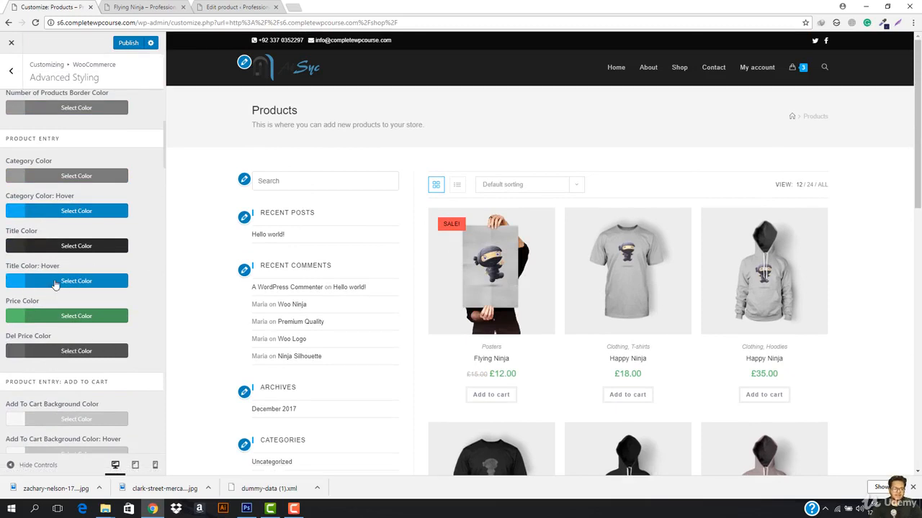
scroll(55, 285, "down", 3)
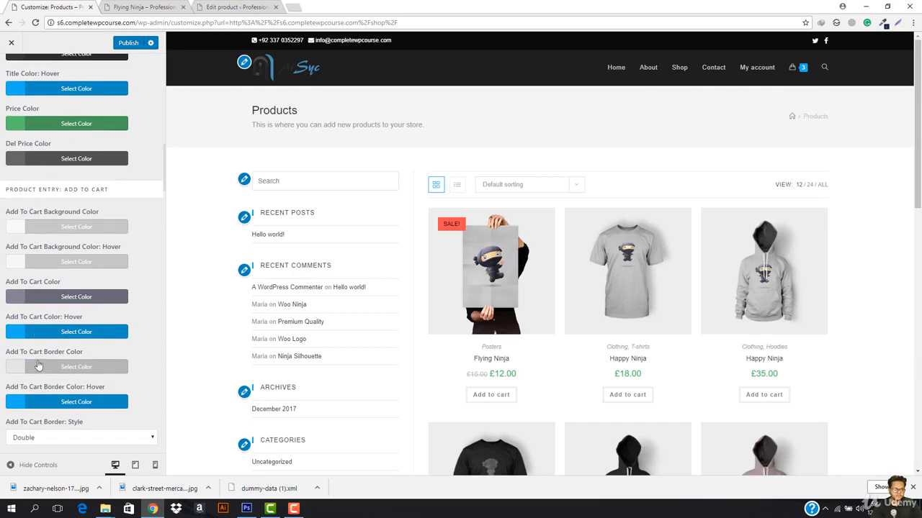
scroll(428, 252, "down", 1)
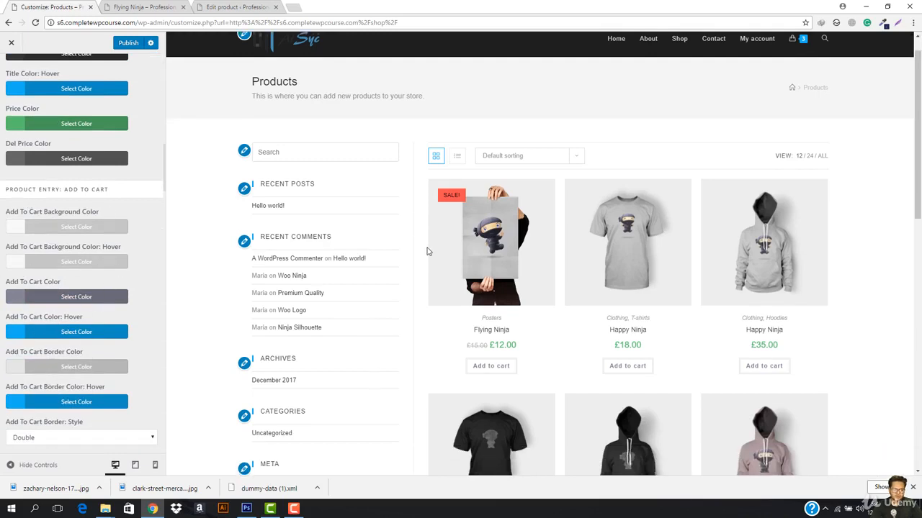
Set the product entries' Add To Cart Background Color to black and check the buttons in the preview.
left_click(75, 226)
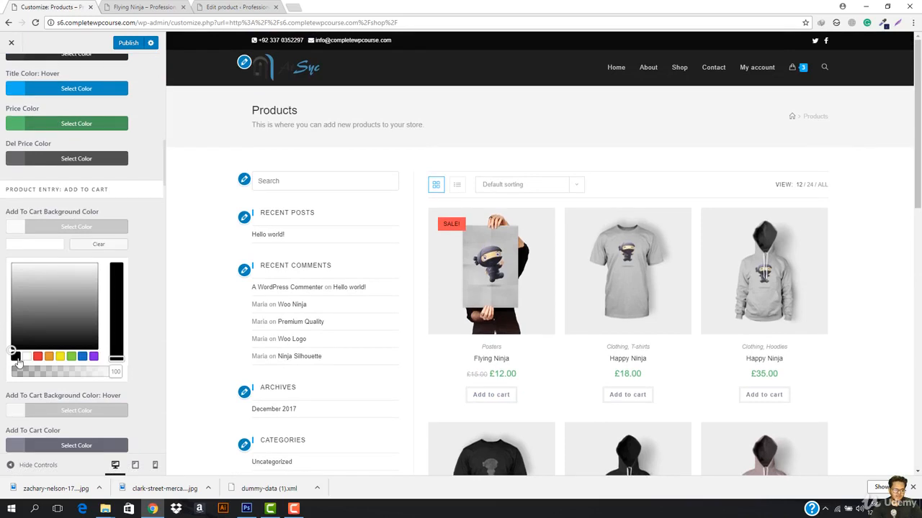
left_click(16, 356)
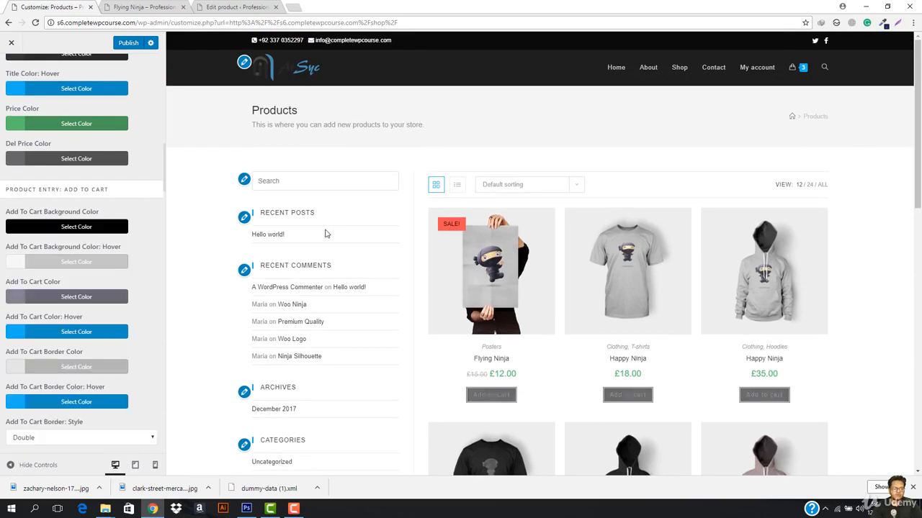
scroll(325, 298, "down", 2)
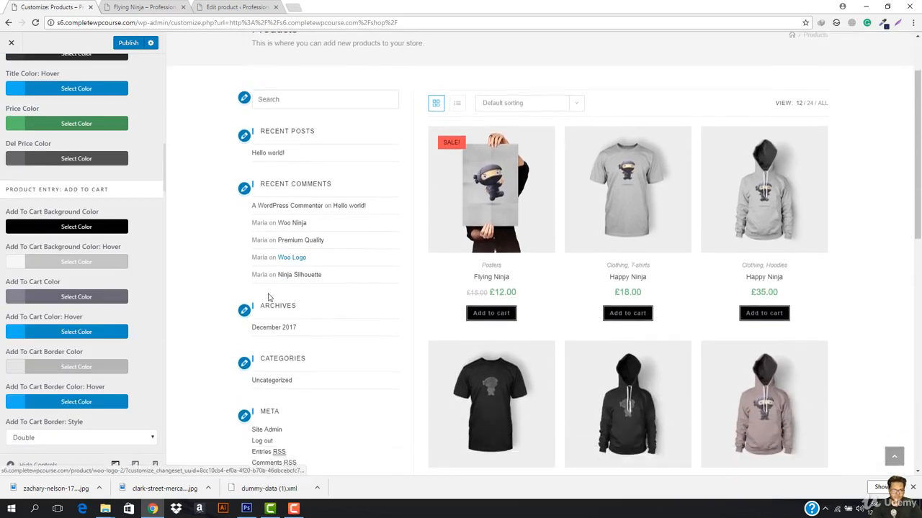
Set the Add To Cart Background Color for the hover state to dark grey #606060.
left_click(70, 263)
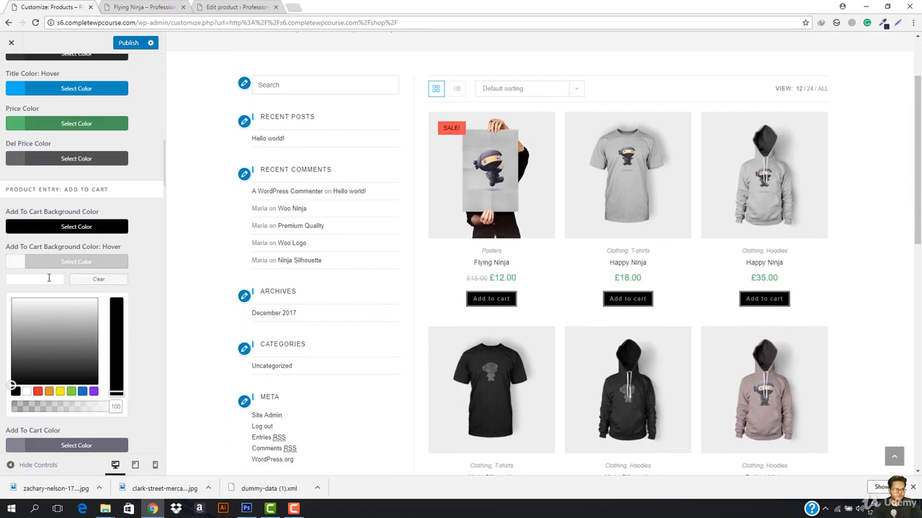
mouse_move(33, 348)
left_mouse_down()
mouse_move(3, 300)
mouse_move(20, 376)
mouse_move(15, 353)
left_mouse_up()
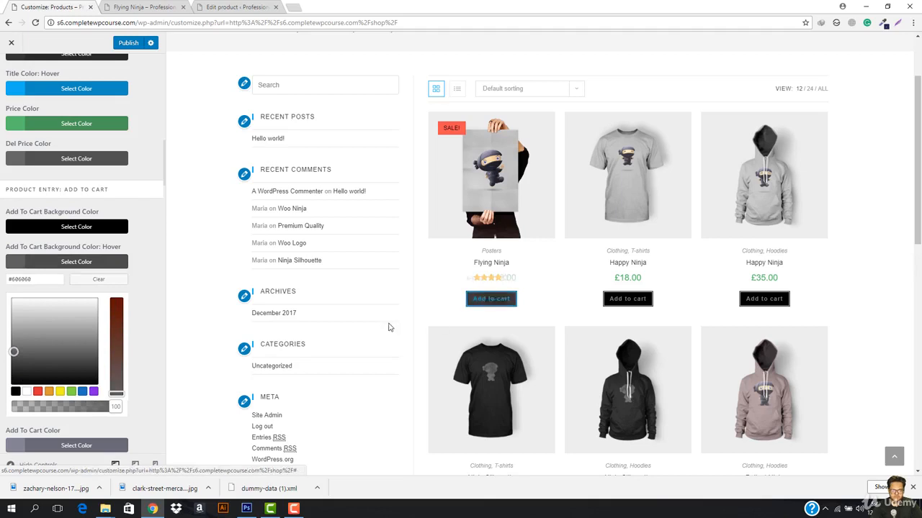
left_click(101, 262)
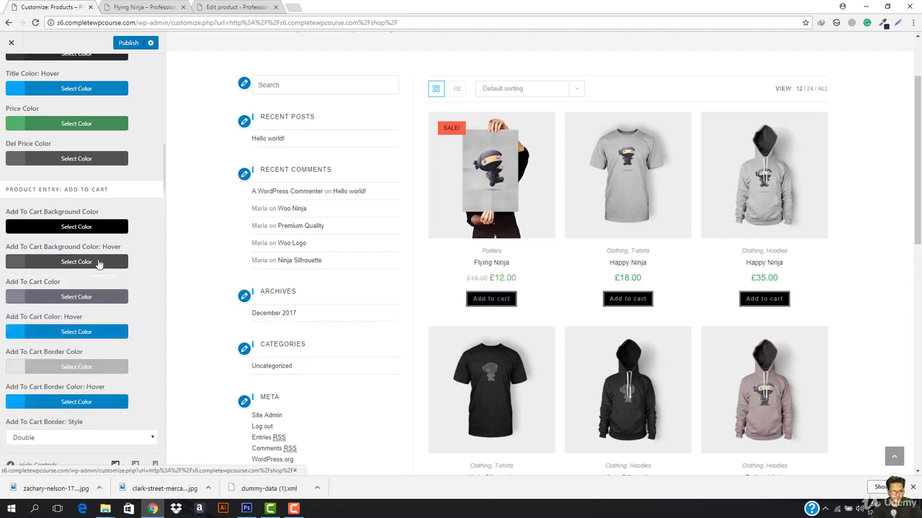
Set the Add To Cart Color of the product entries' button text to white.
left_click(50, 299)
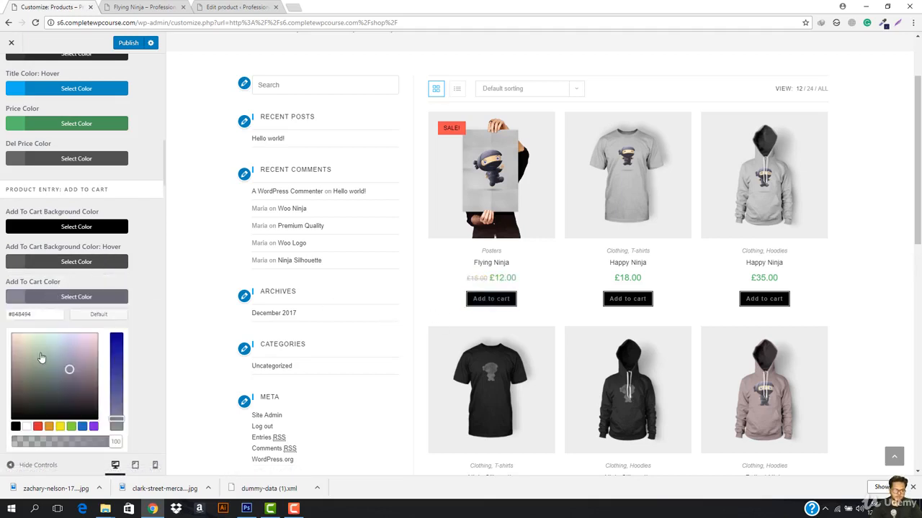
left_click_drag(41, 358, 4, 334)
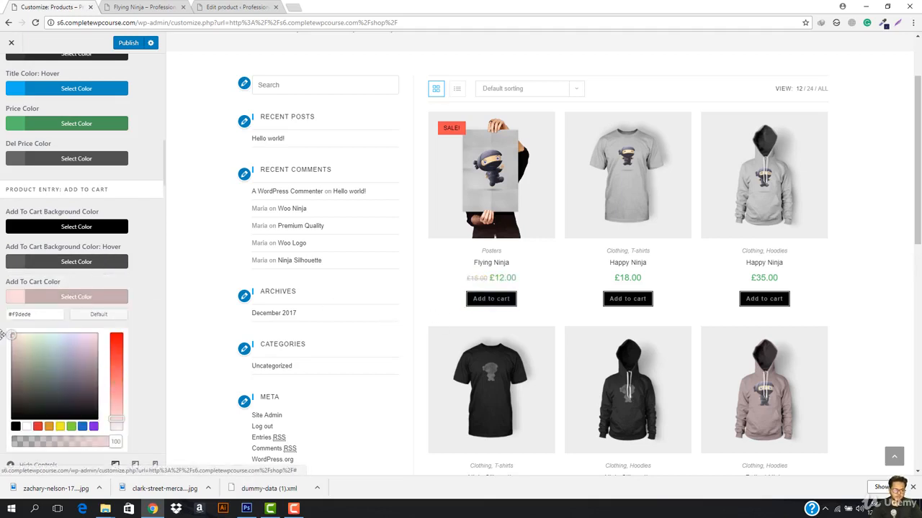
left_click(26, 430)
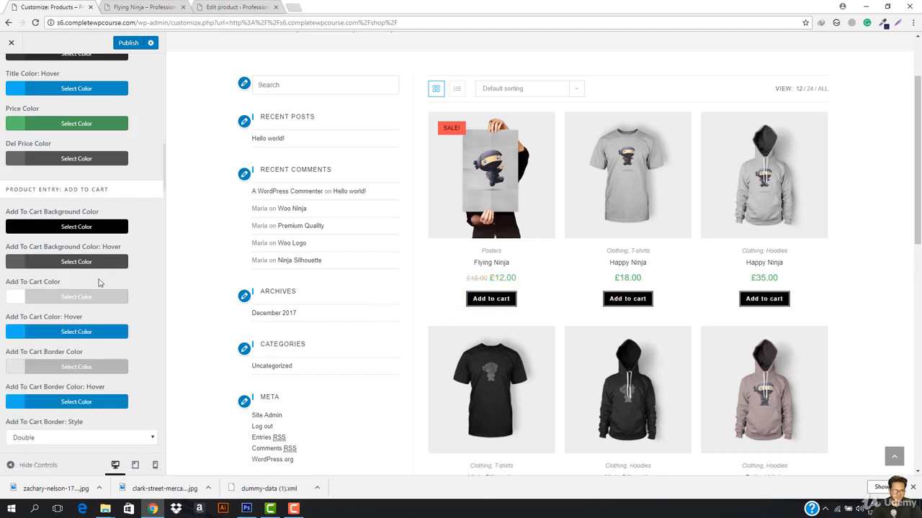
Set the Add To Cart Color for the hover state of the product entries to white.
left_click(62, 332)
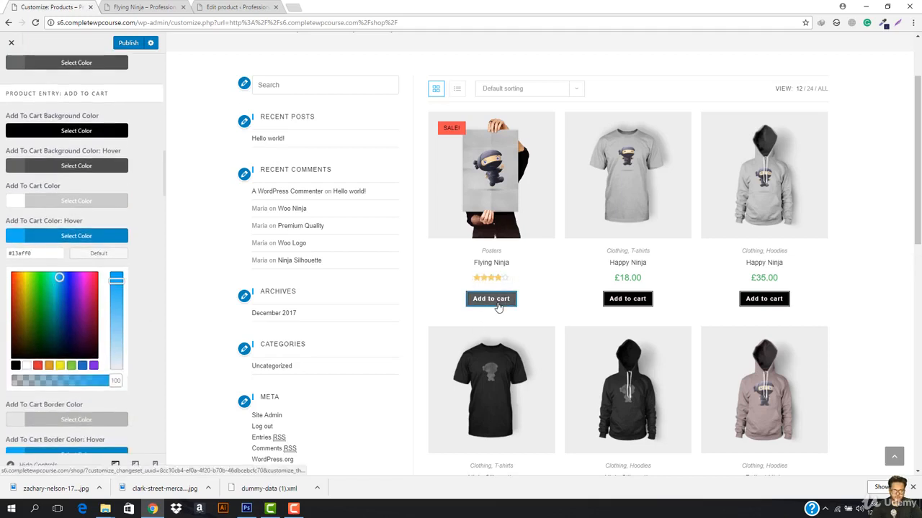
left_click(11, 356)
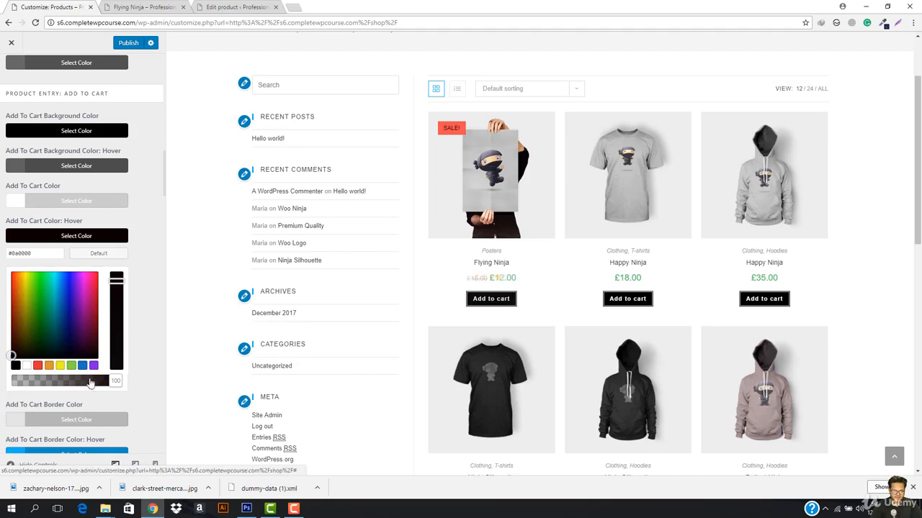
left_click(26, 366)
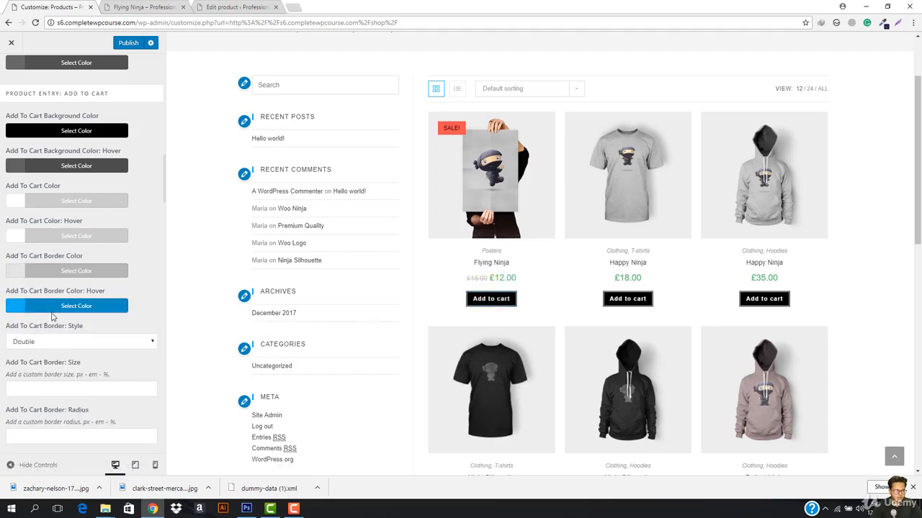
Try the Solid Add To Cart border style, switch it to None, and check the buttons in the preview.
scroll(94, 310, "down", 1)
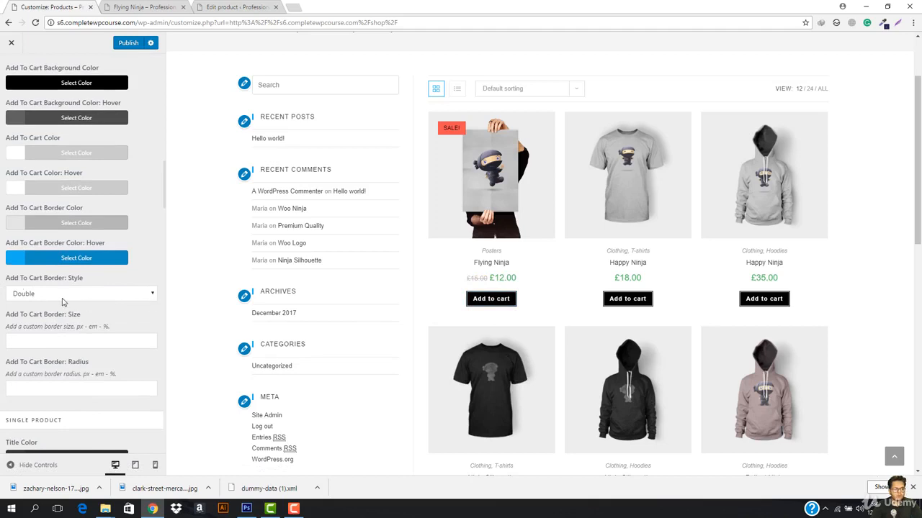
left_click(62, 298)
left_click(55, 317)
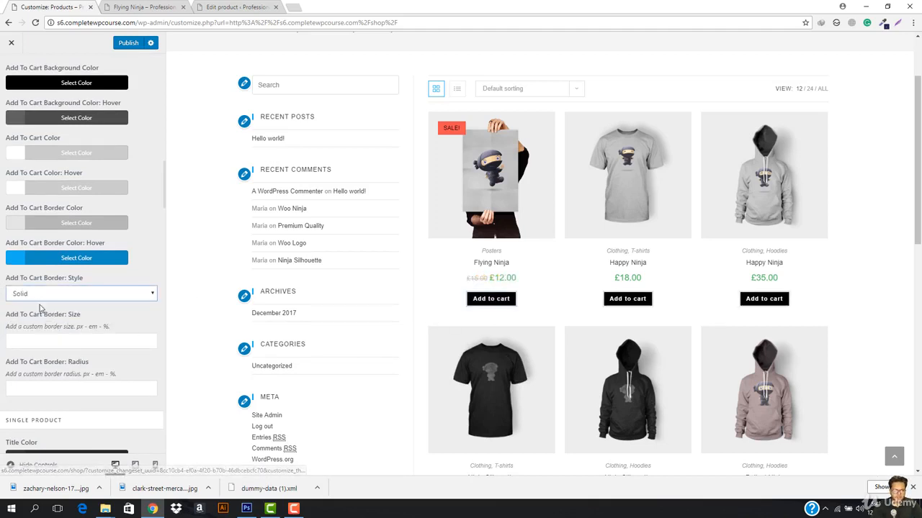
left_click(75, 306)
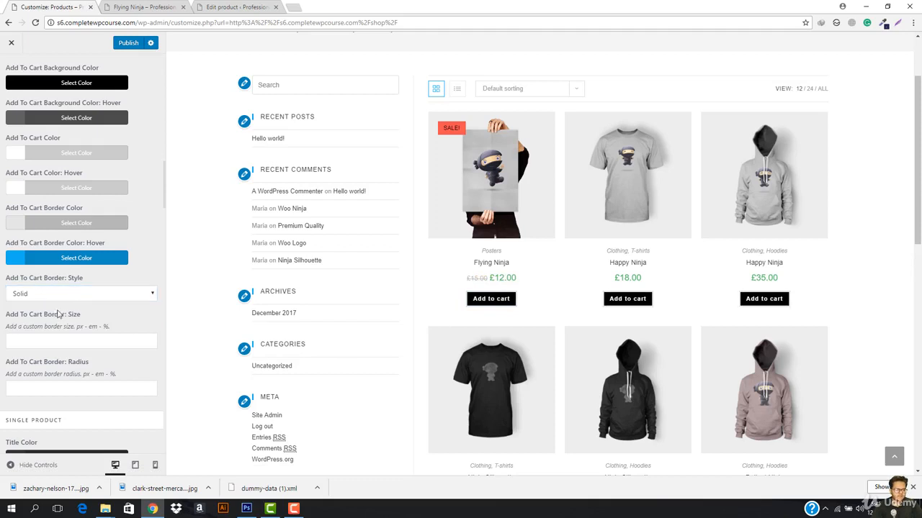
left_click(57, 296)
left_click(55, 306)
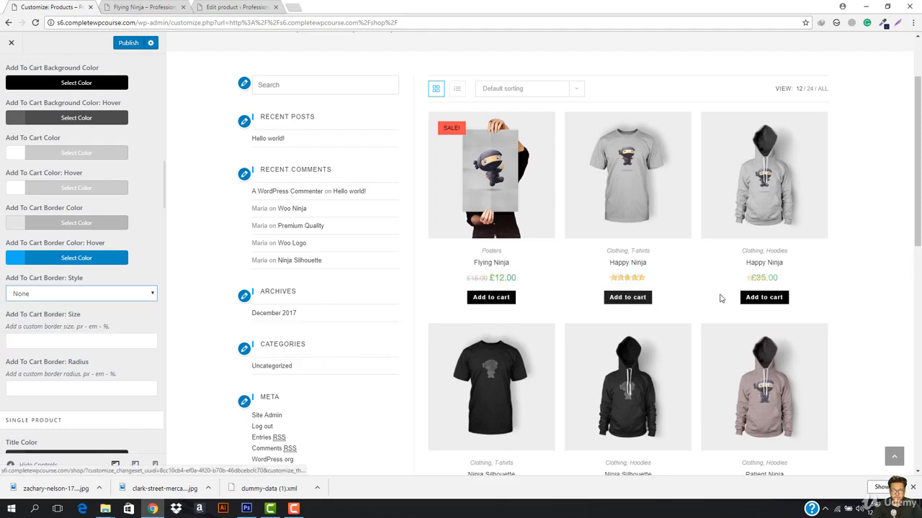
scroll(22, 224, "up", 2)
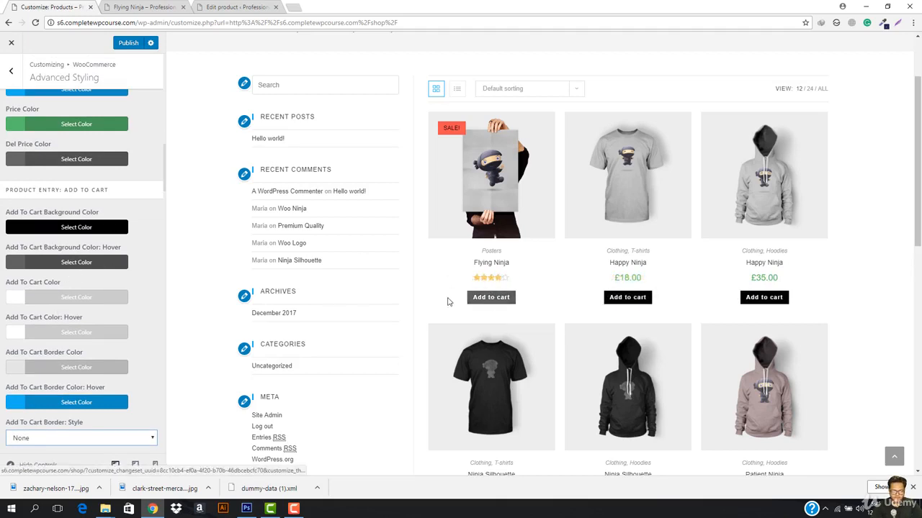
Set the Add To Cart border radius to 25 and the border style to Solid.
scroll(144, 353, "down", 2)
scroll(92, 357, "down", 1)
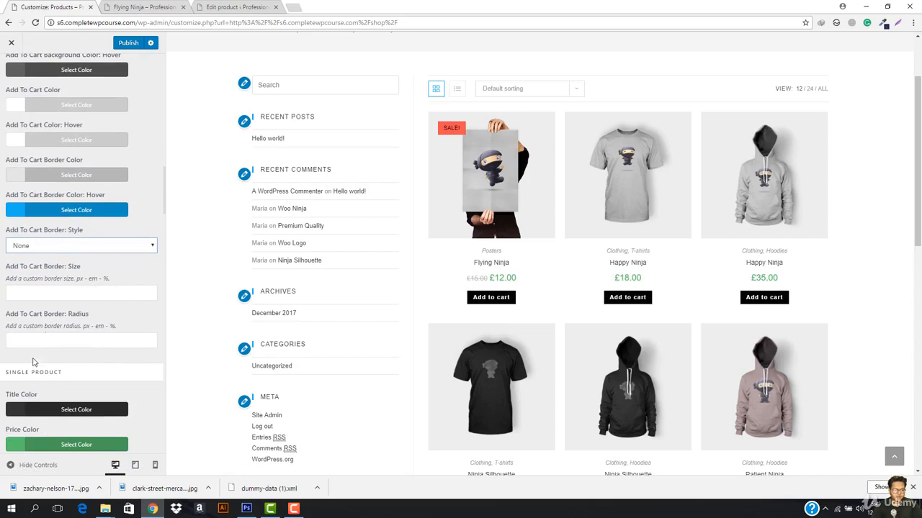
left_click(96, 337)
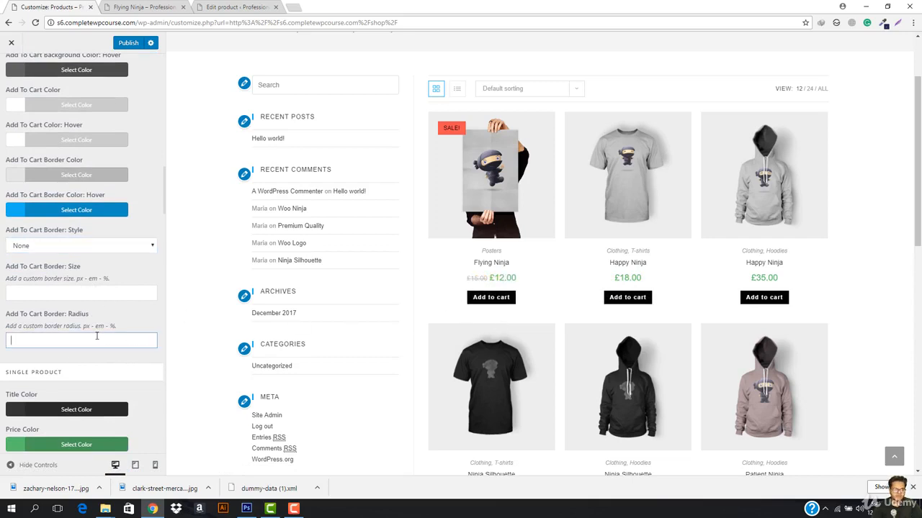
type("25")
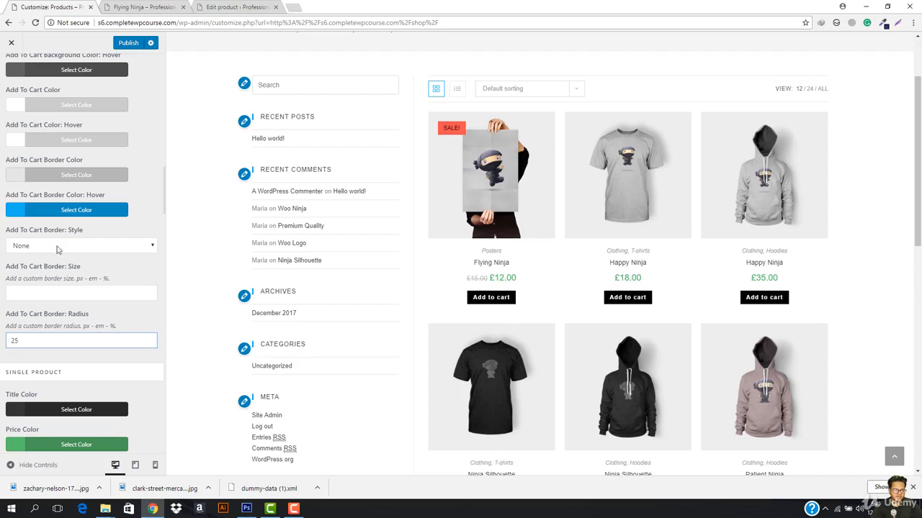
left_click(64, 245)
left_click(64, 266)
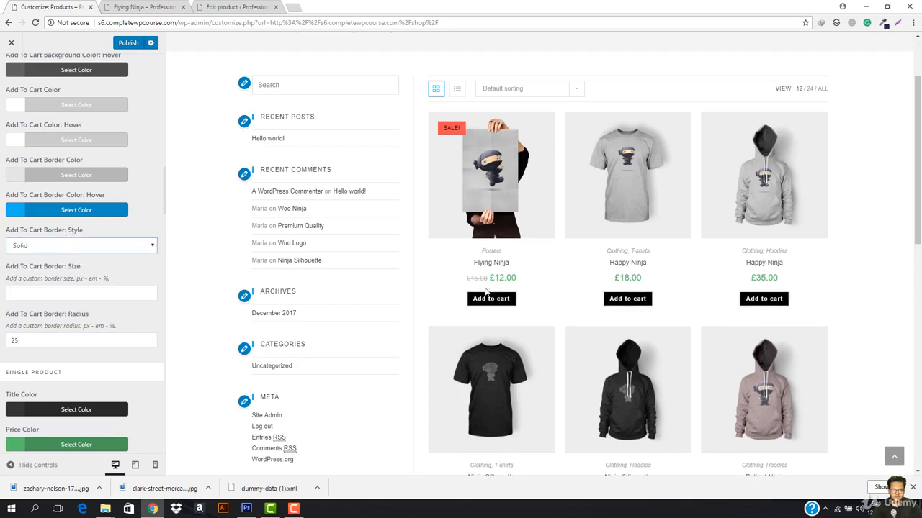
Set the Add To Cart border size to 1 and raise the border radius to 250.
left_click(78, 294)
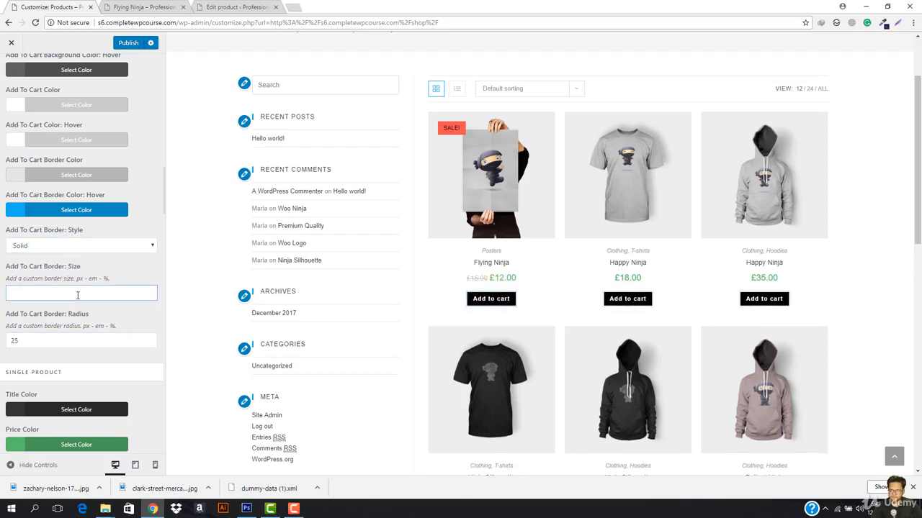
type("1")
left_click(79, 325)
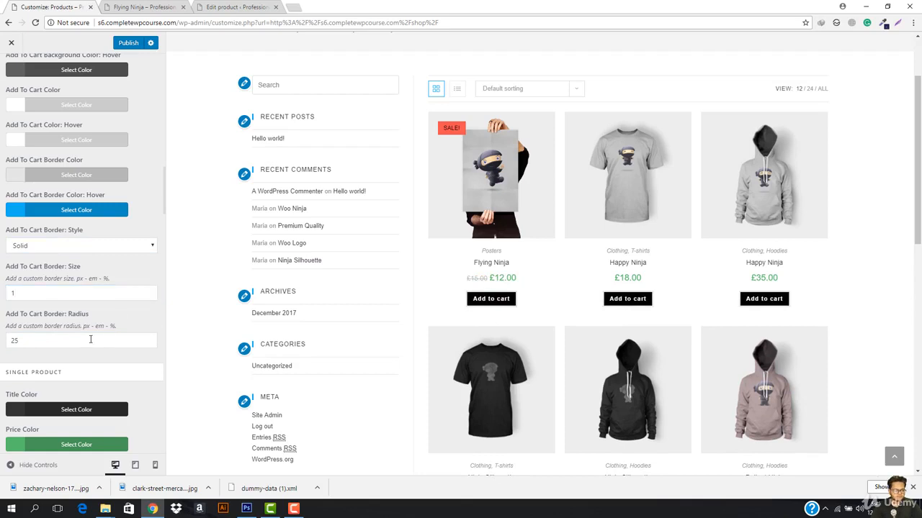
left_click(80, 341)
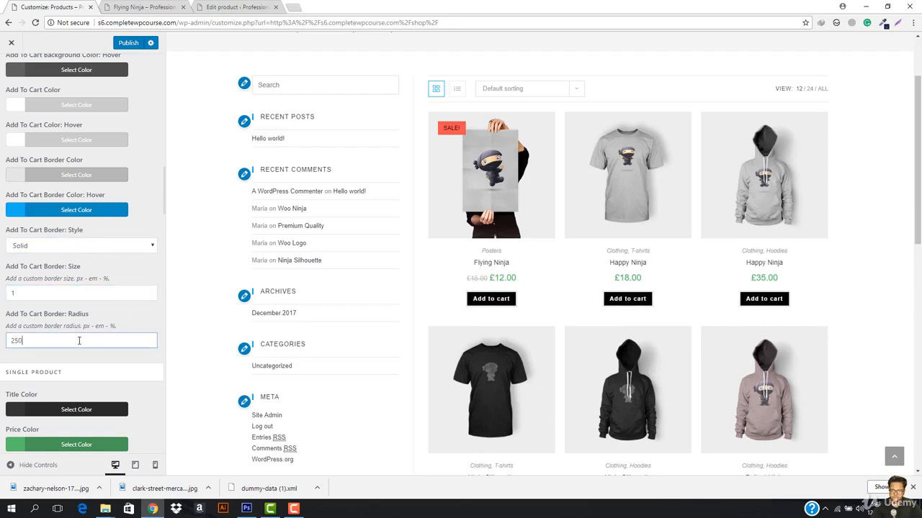
left_click(133, 317)
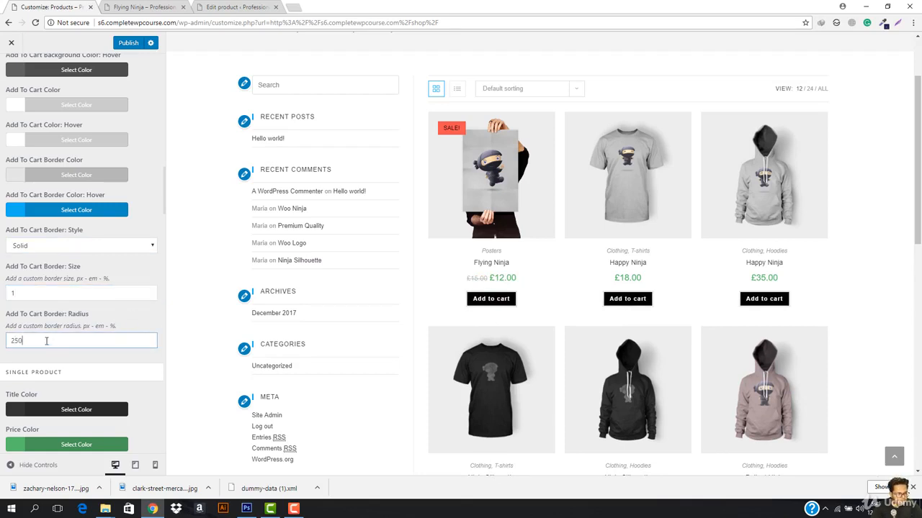
Publish the customizer changes and open the live Shop page from the Flying Ninja product's browser tab.
left_click(130, 44)
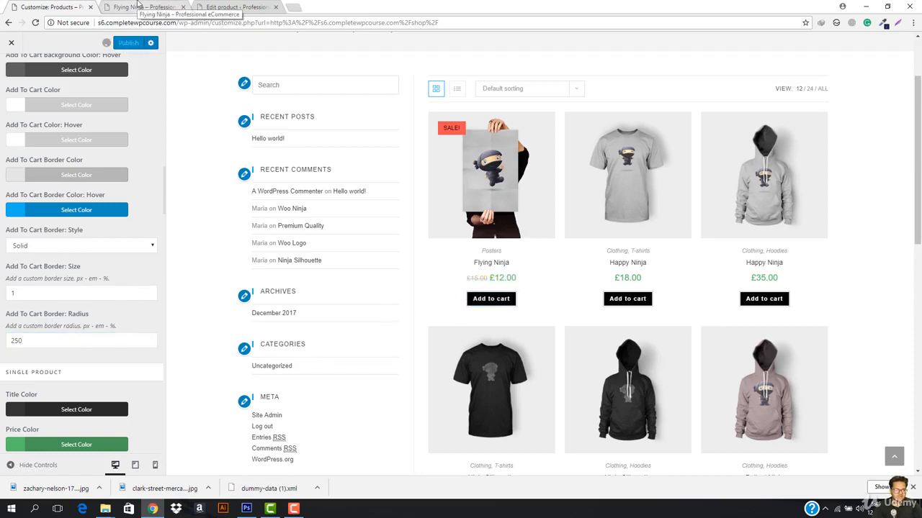
left_click(139, 7)
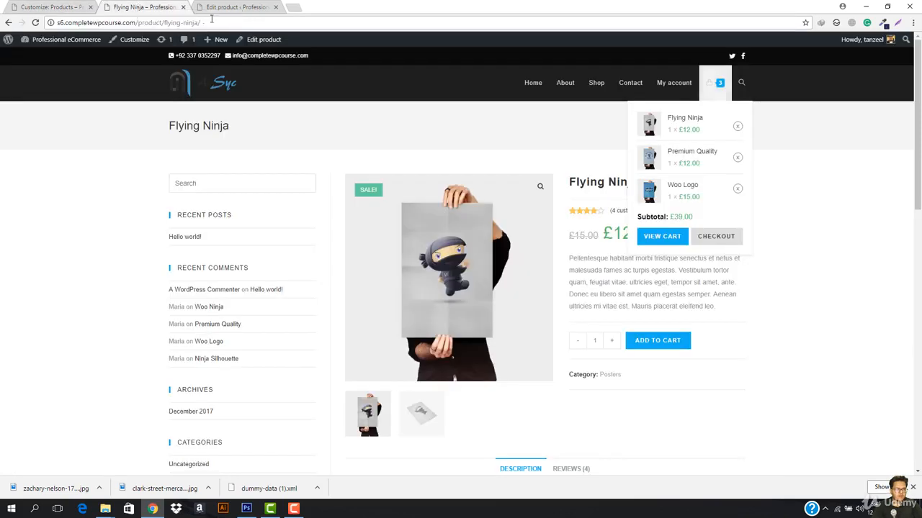
left_click(589, 84)
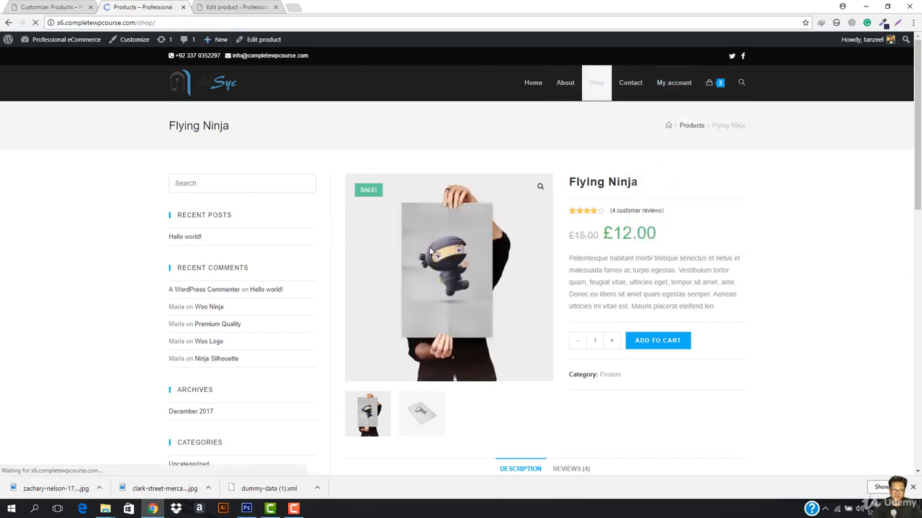
Return to the customizer and set the Add To Cart border style to None.
left_click(63, 6)
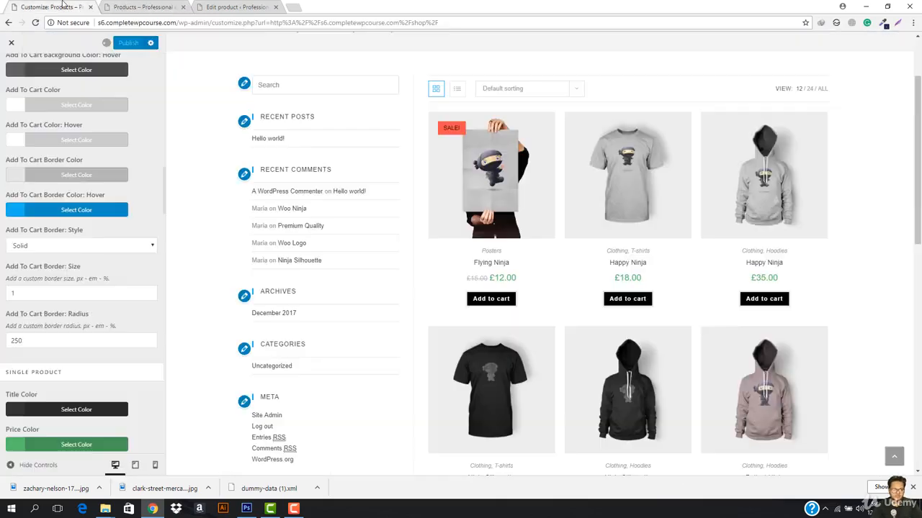
left_click(77, 245)
left_click(29, 257)
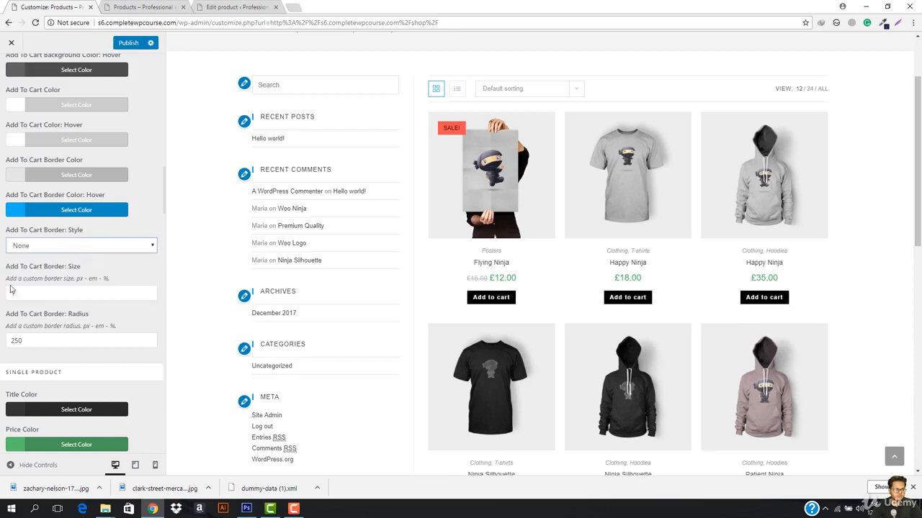
Open the Flying Ninja product in the preview and compare it with the Single Product color options.
scroll(80, 310, "down", 3)
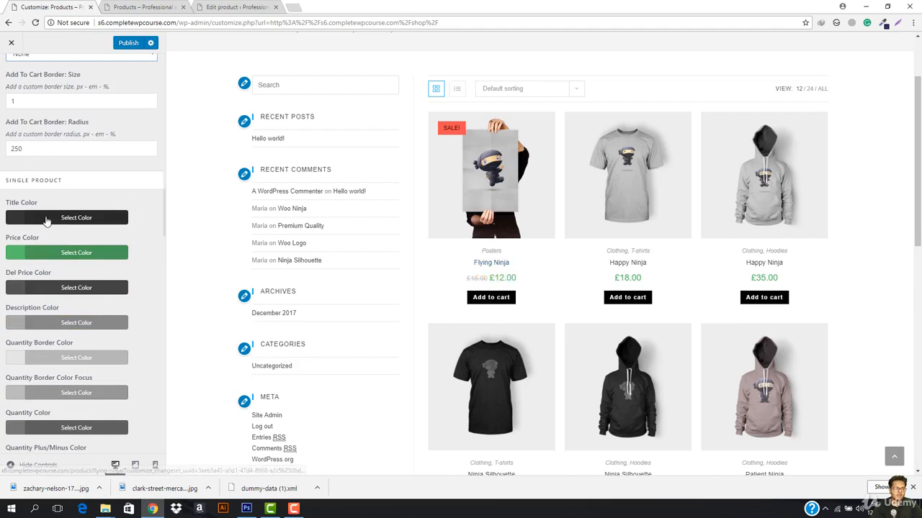
scroll(60, 225, "down", 2)
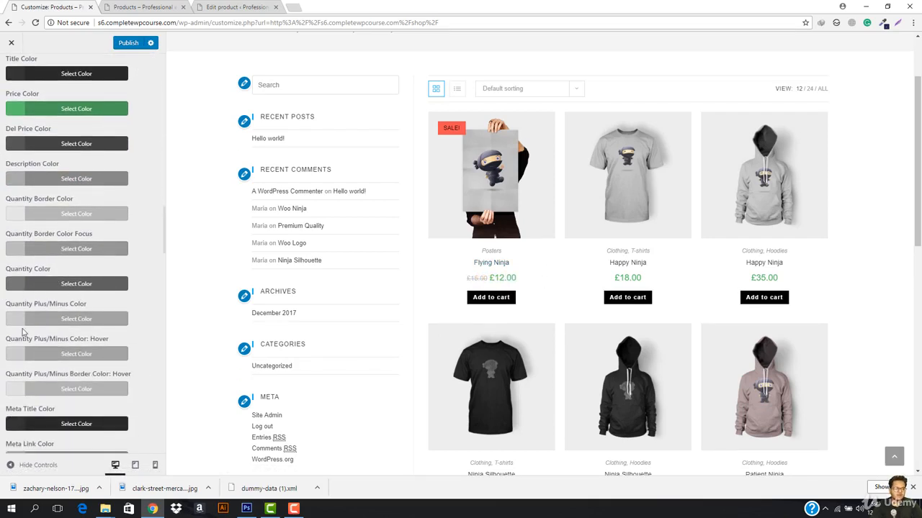
scroll(71, 320, "down", 1)
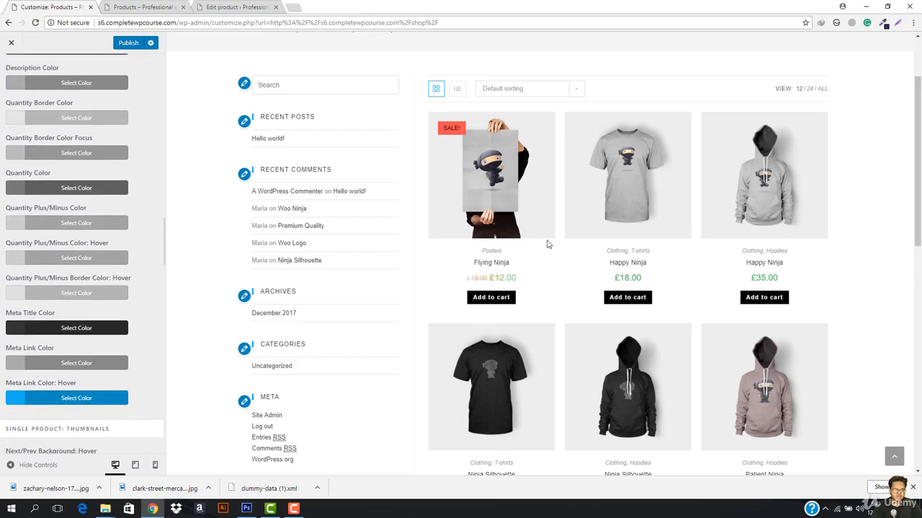
left_click(487, 264)
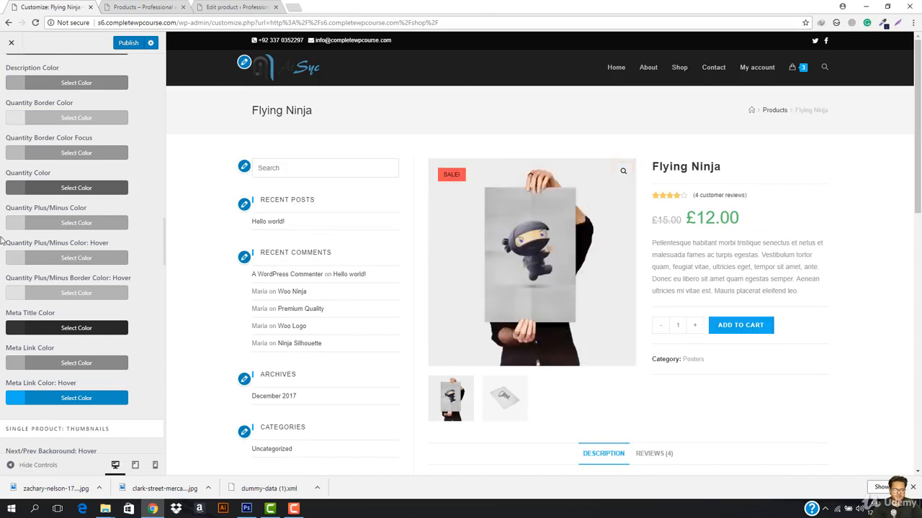
scroll(89, 353, "down", 2)
scroll(97, 297, "up", 4)
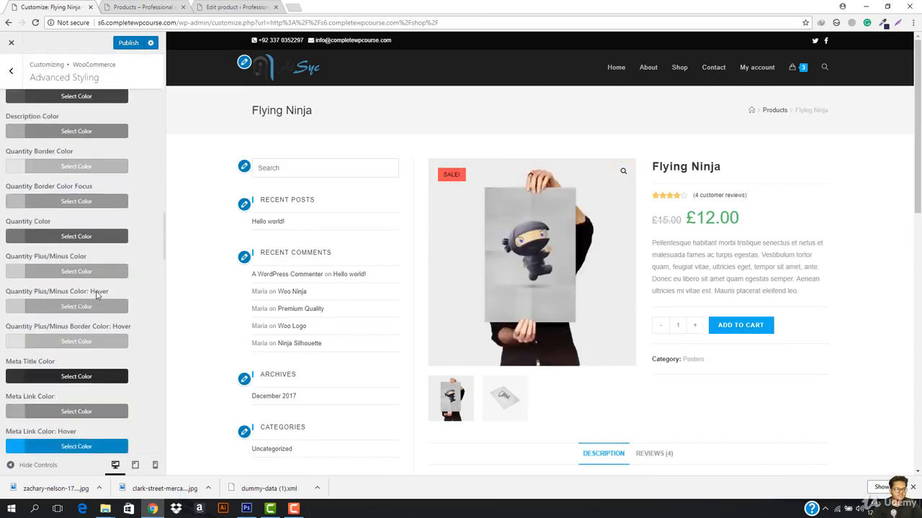
scroll(97, 297, "up", 1)
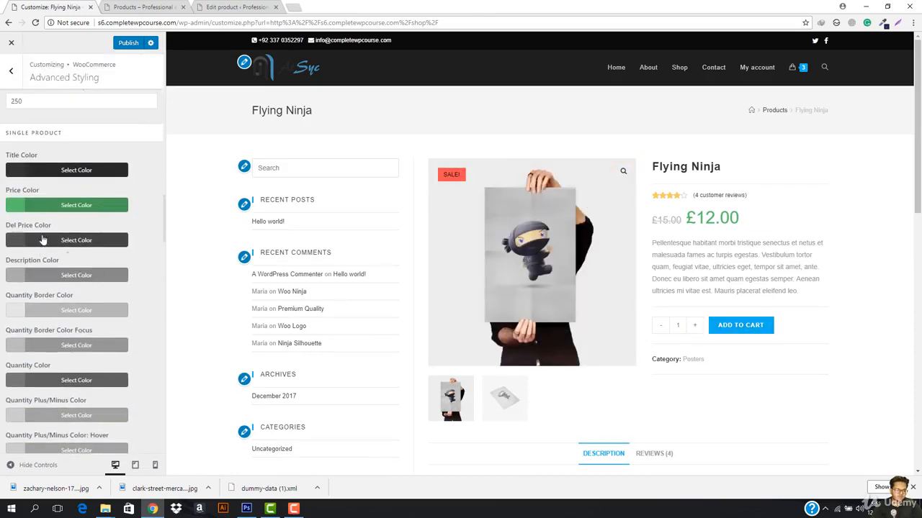
scroll(70, 221, "down", 1)
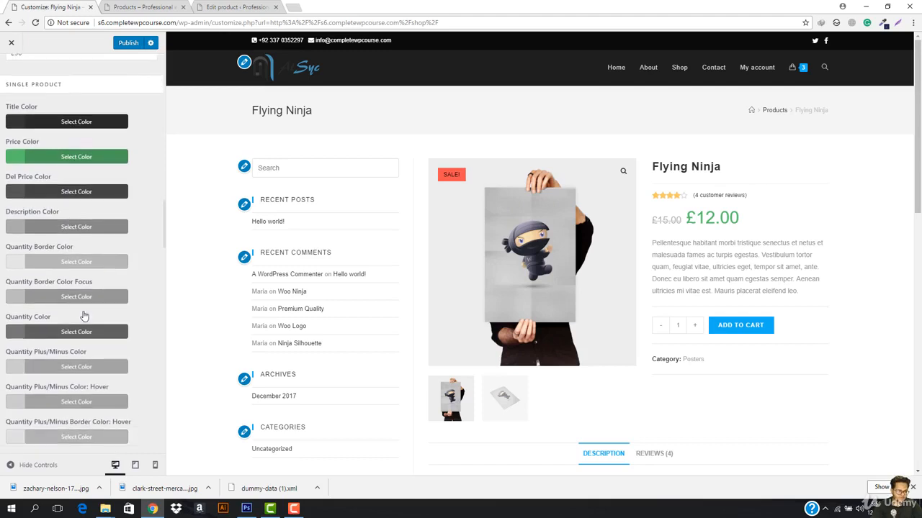
Review the remaining Advanced Styling options for checkout, account and product tabs alongside the Flying Ninja page's related products.
scroll(75, 339, "down", 10)
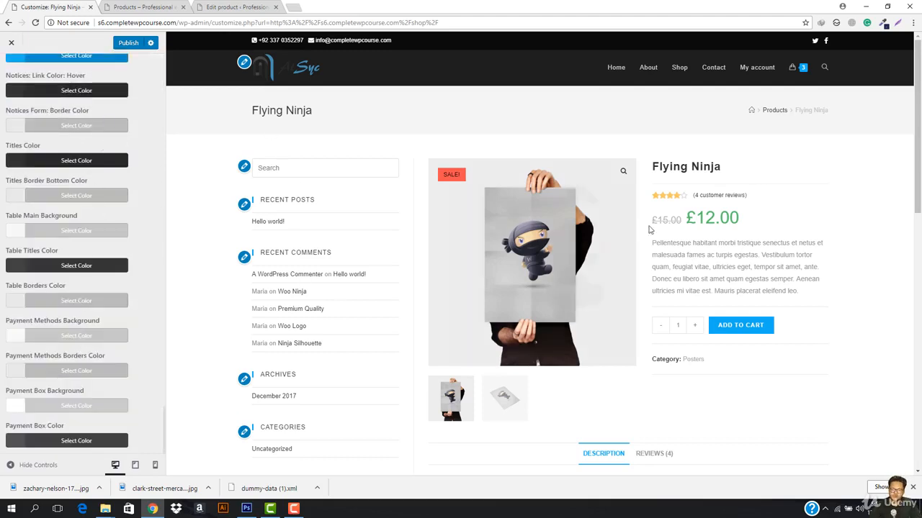
scroll(69, 279, "up", 10)
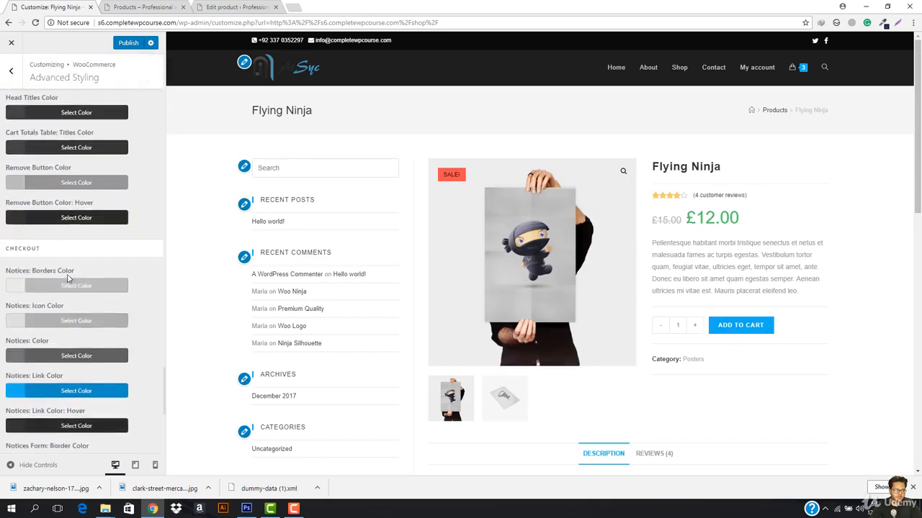
scroll(720, 247, "down", 3)
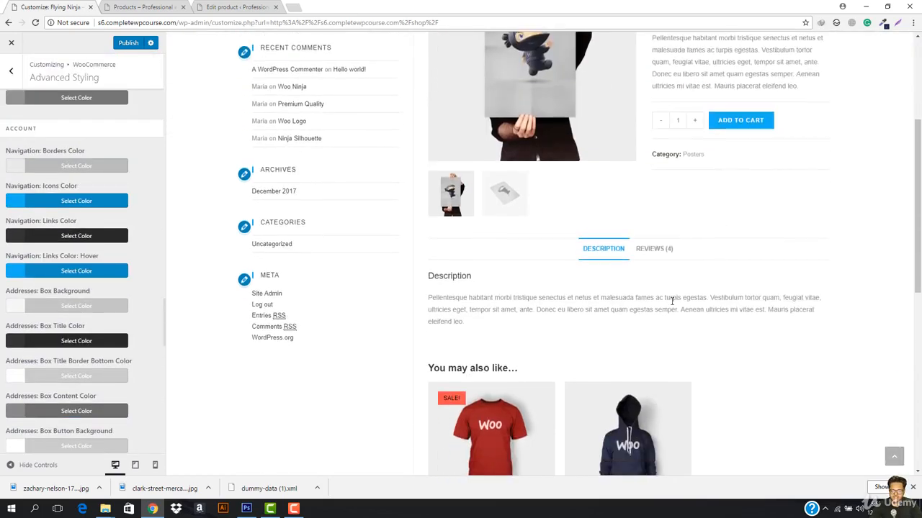
scroll(607, 275, "down", 6)
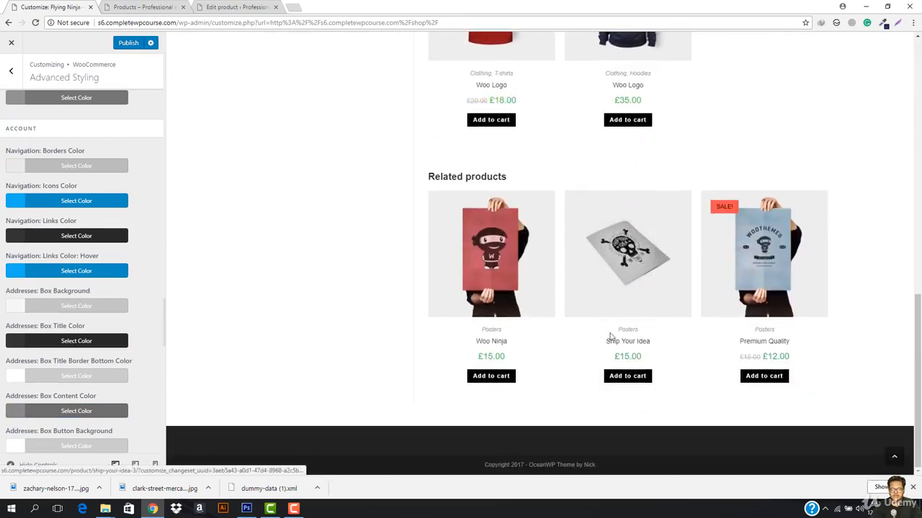
scroll(611, 339, "up", 10)
scroll(97, 224, "up", 3)
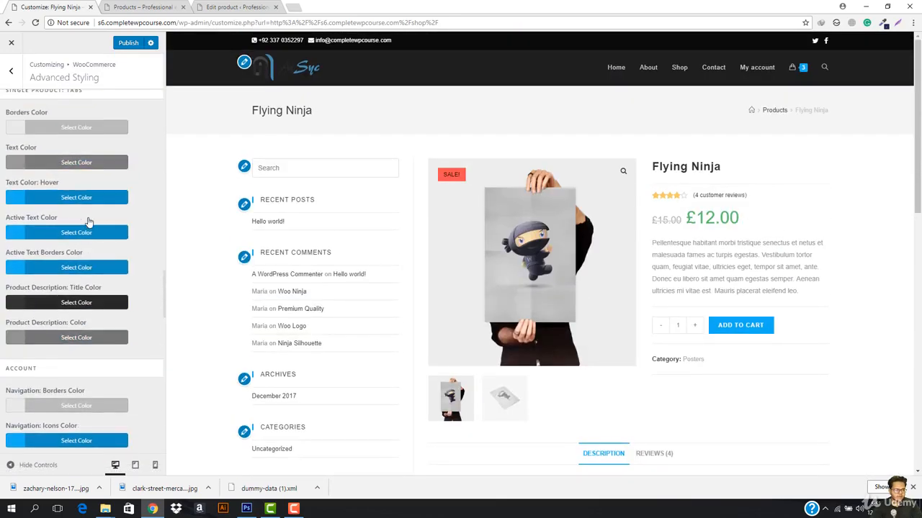
scroll(88, 222, "up", 8)
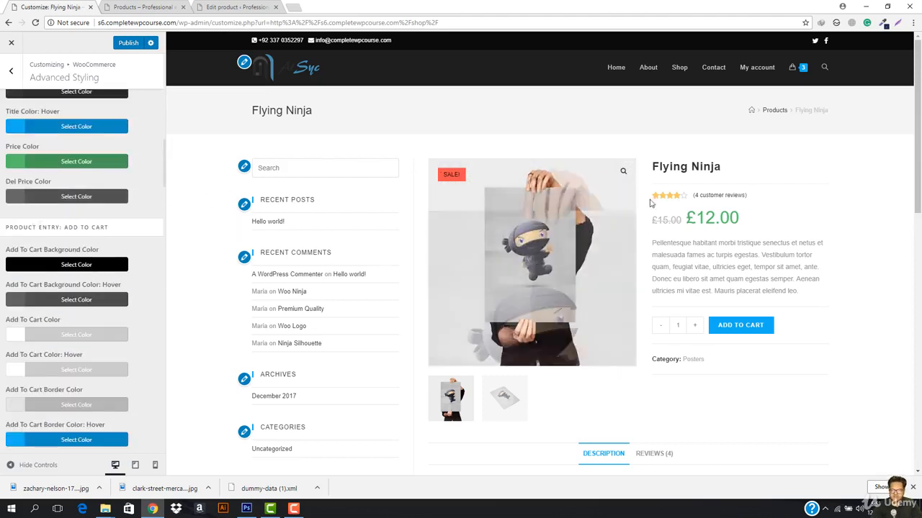
scroll(545, 196, "down", 9)
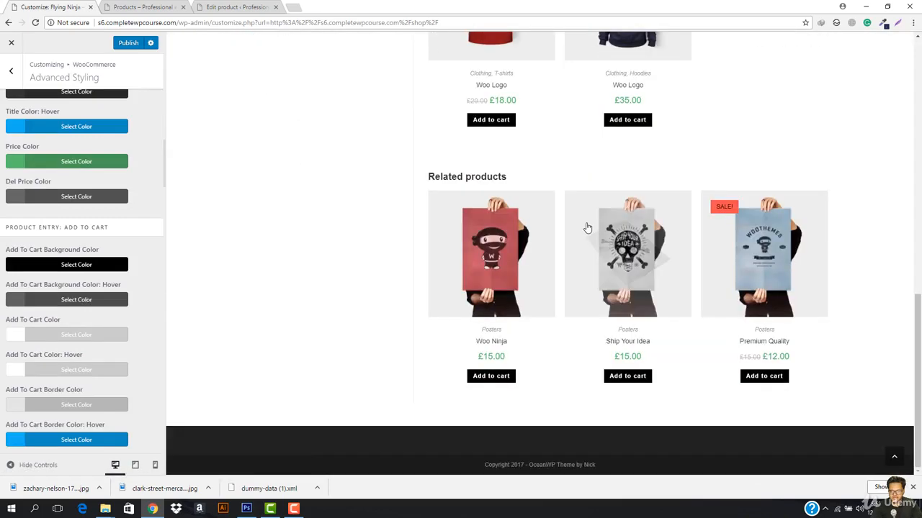
scroll(514, 290, "up", 9)
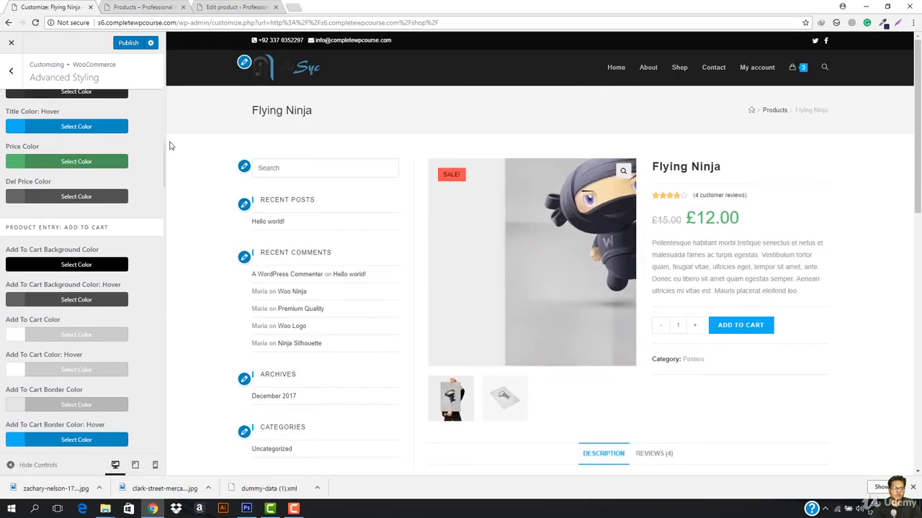
Publish the styling changes and look over the suggested and related products on the Flying Ninja preview page.
scroll(54, 171, "down", 10)
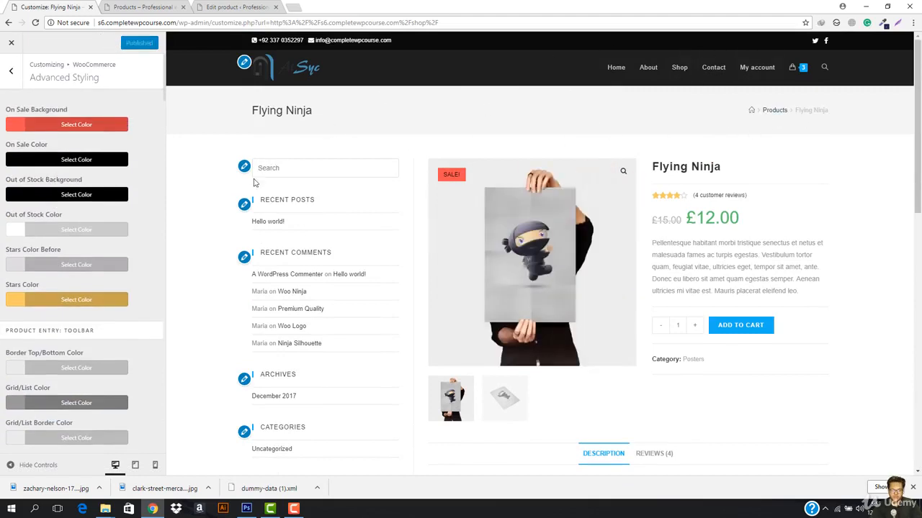
scroll(338, 205, "down", 8)
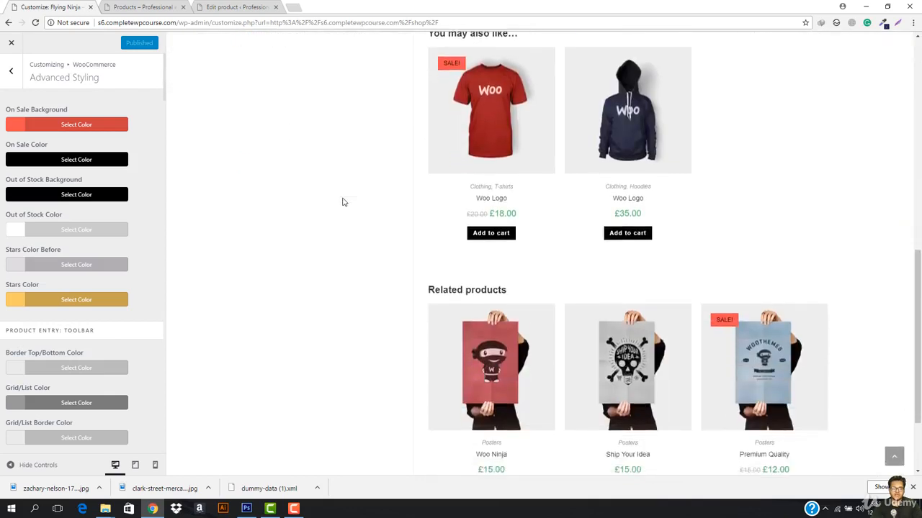
scroll(343, 202, "up", 3)
scroll(343, 202, "up", 4)
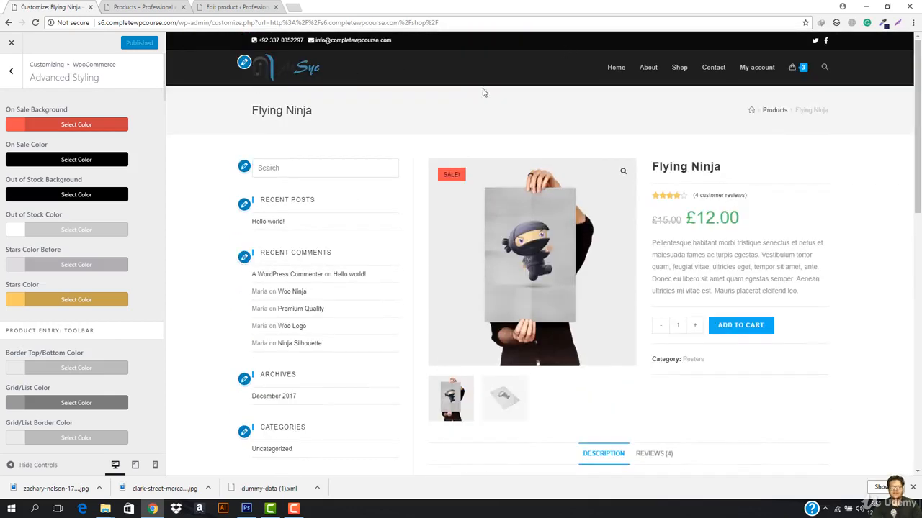